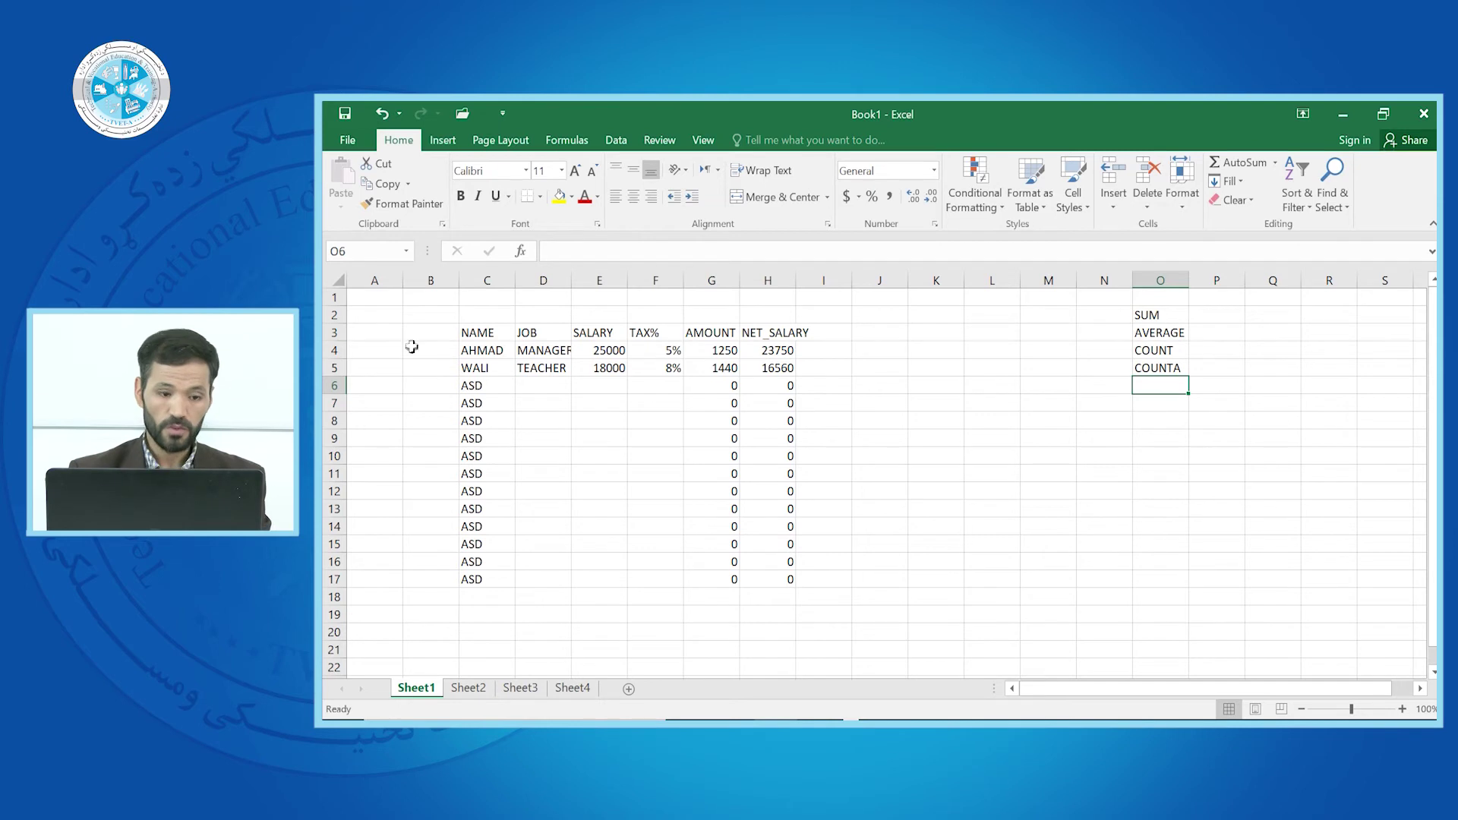
# Create a new blank workbook, Book4, with Ctrl+N
pyautogui.hotkey('ctrl', 'n')
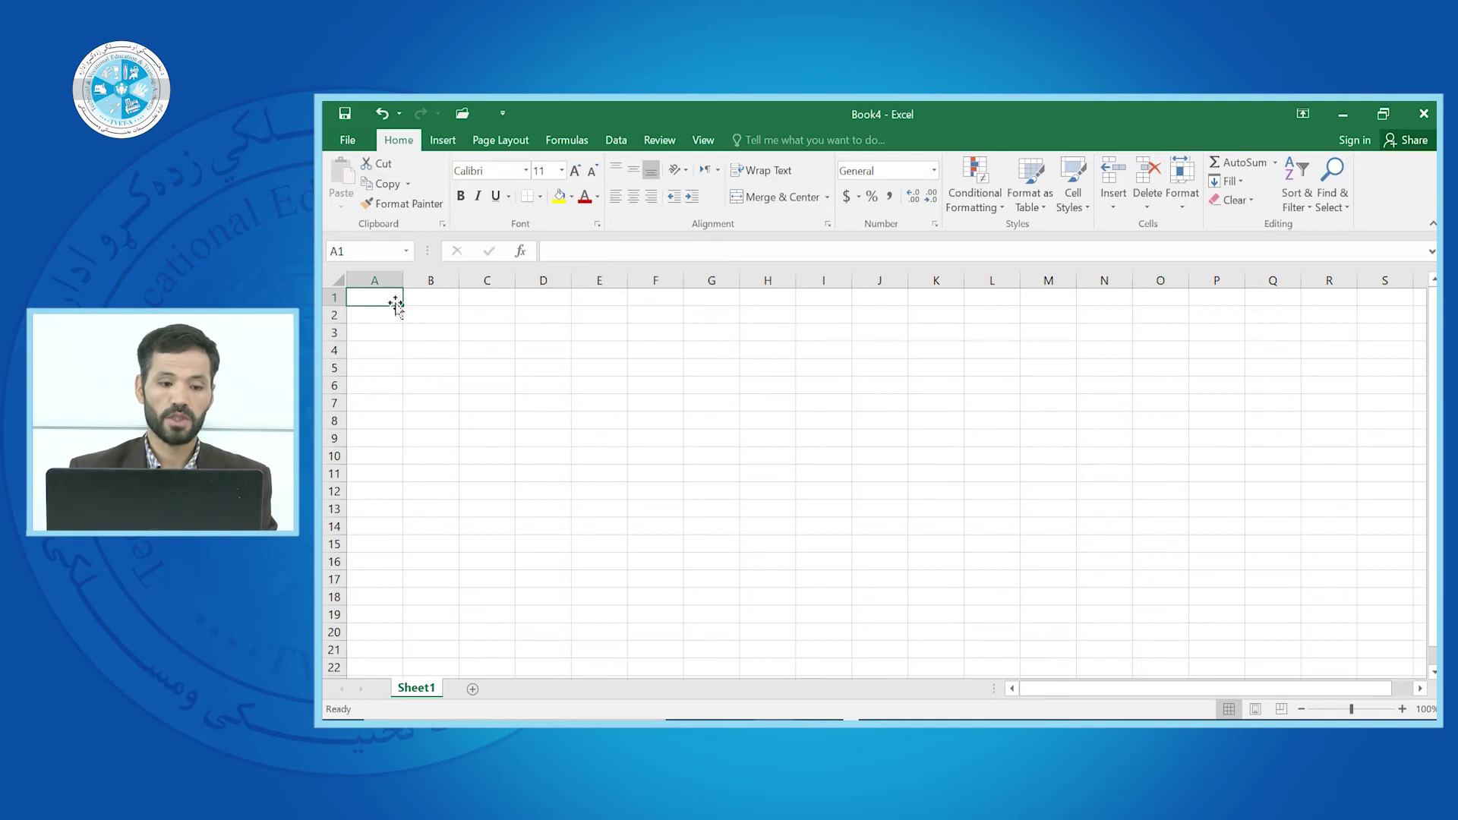
# Fill every cell from A1 to K22 on Sheet1 with the word KABUL
pyautogui.moveTo(392, 298)
pyautogui.mouseDown()
pyautogui.moveTo(986, 585)
pyautogui.moveTo(1028, 651)
pyautogui.moveTo(963, 654)
pyautogui.moveTo(967, 680)
pyautogui.moveTo(964, 649)
pyautogui.mouseUp()
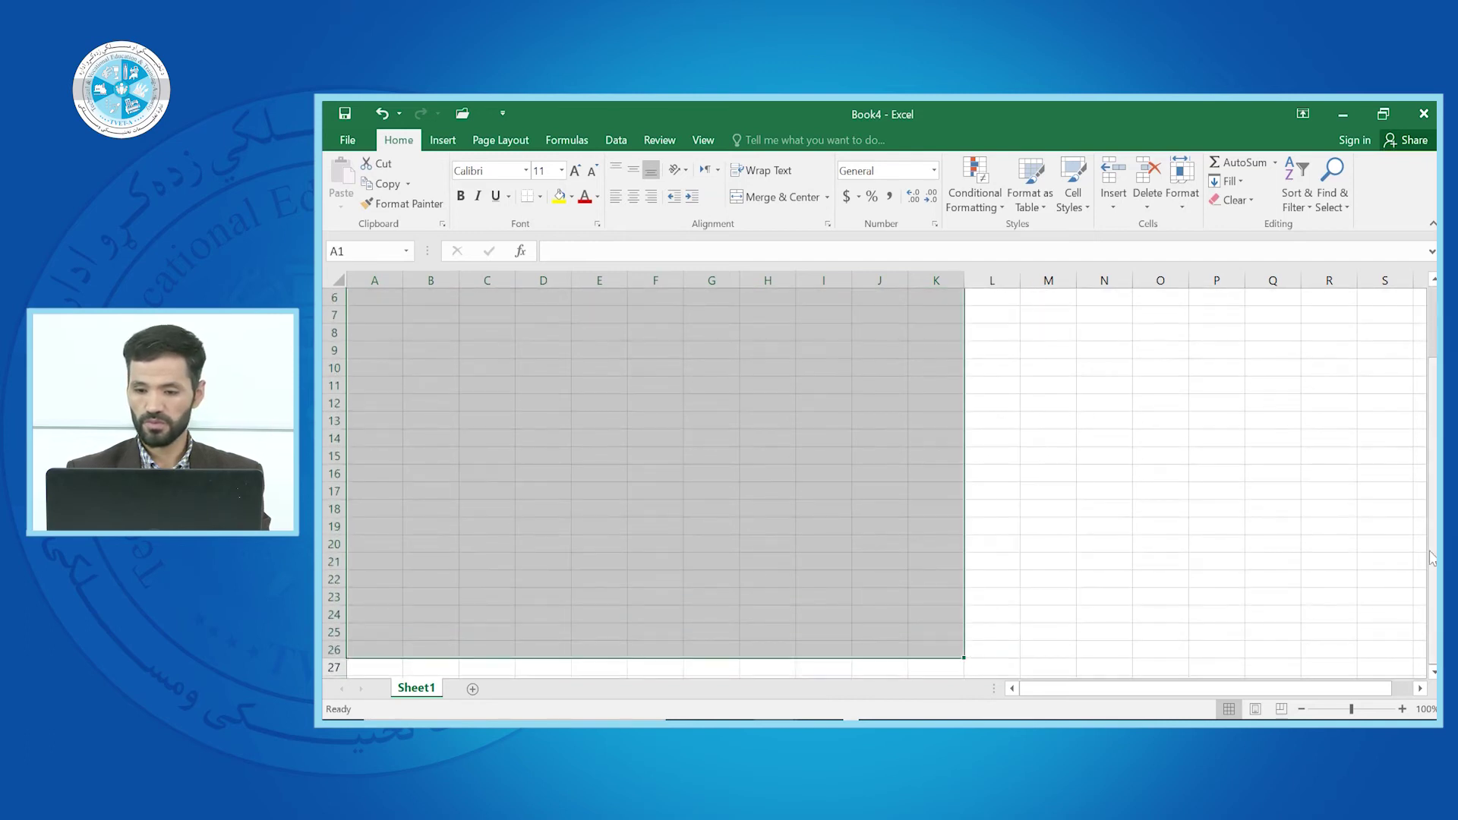
pyautogui.scroll(2, 965, 649)
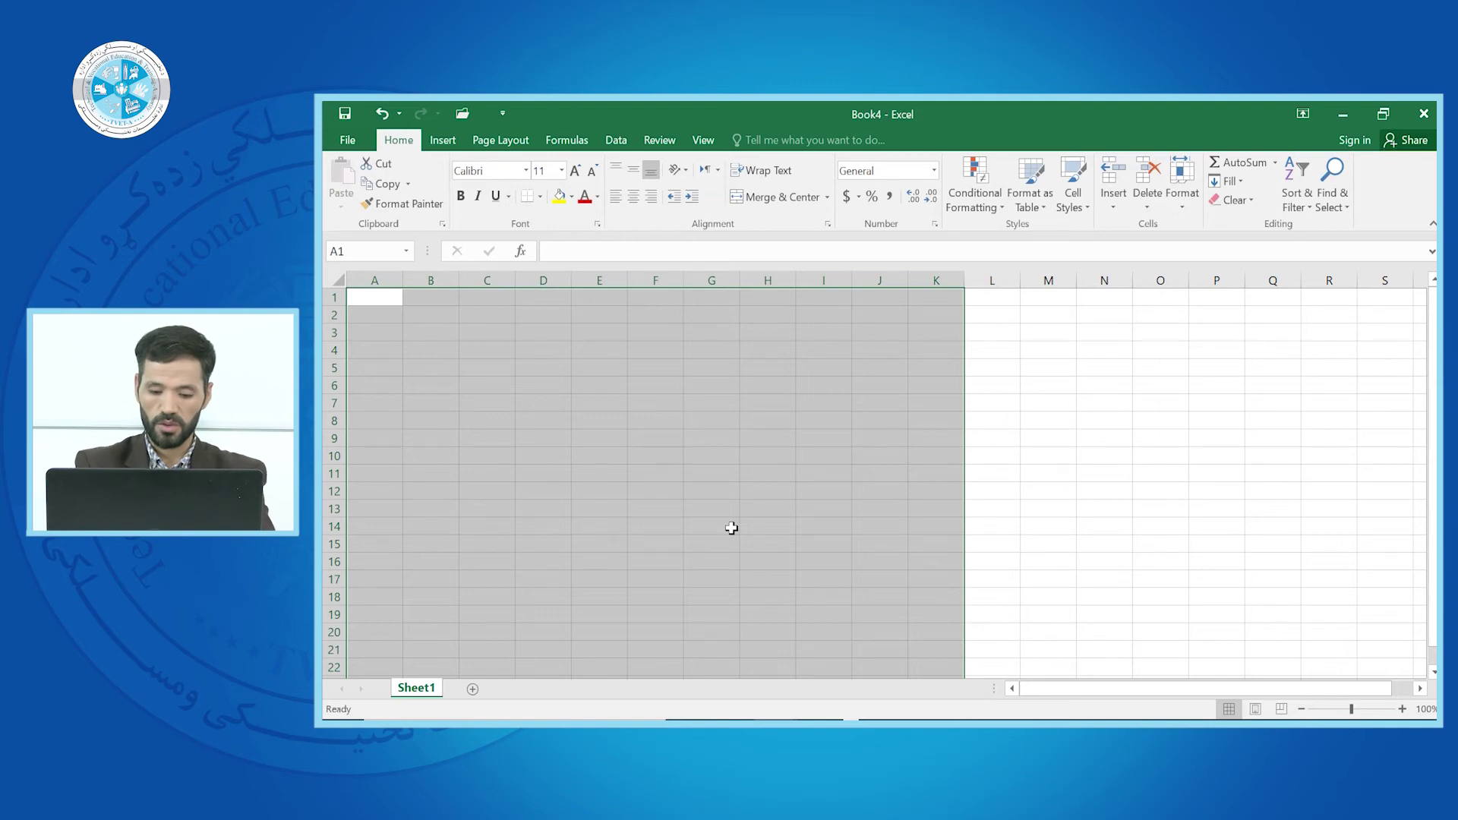
pyautogui.write('KABUL')
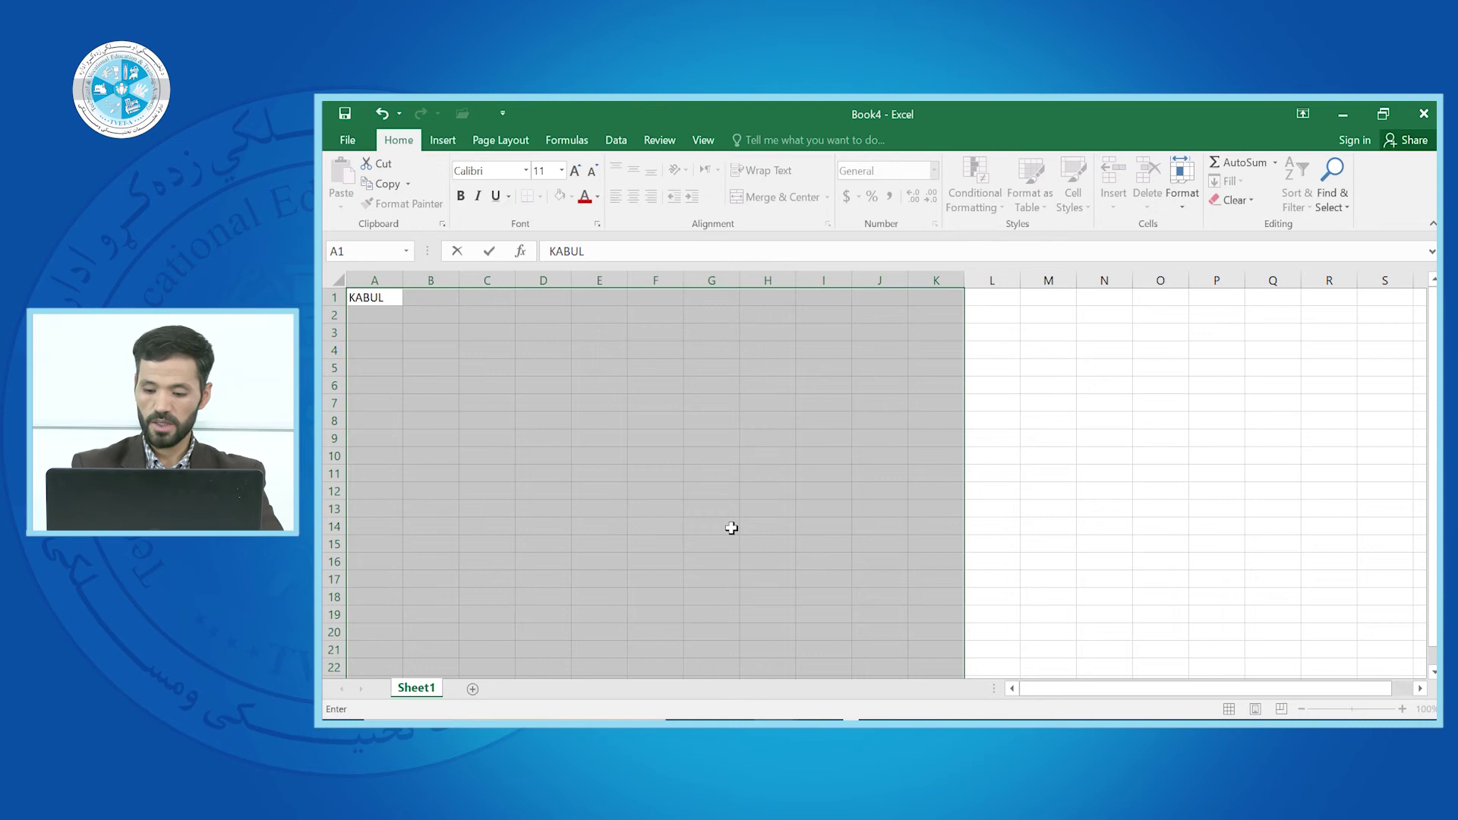
pyautogui.hotkey('ctrl', 'Return')
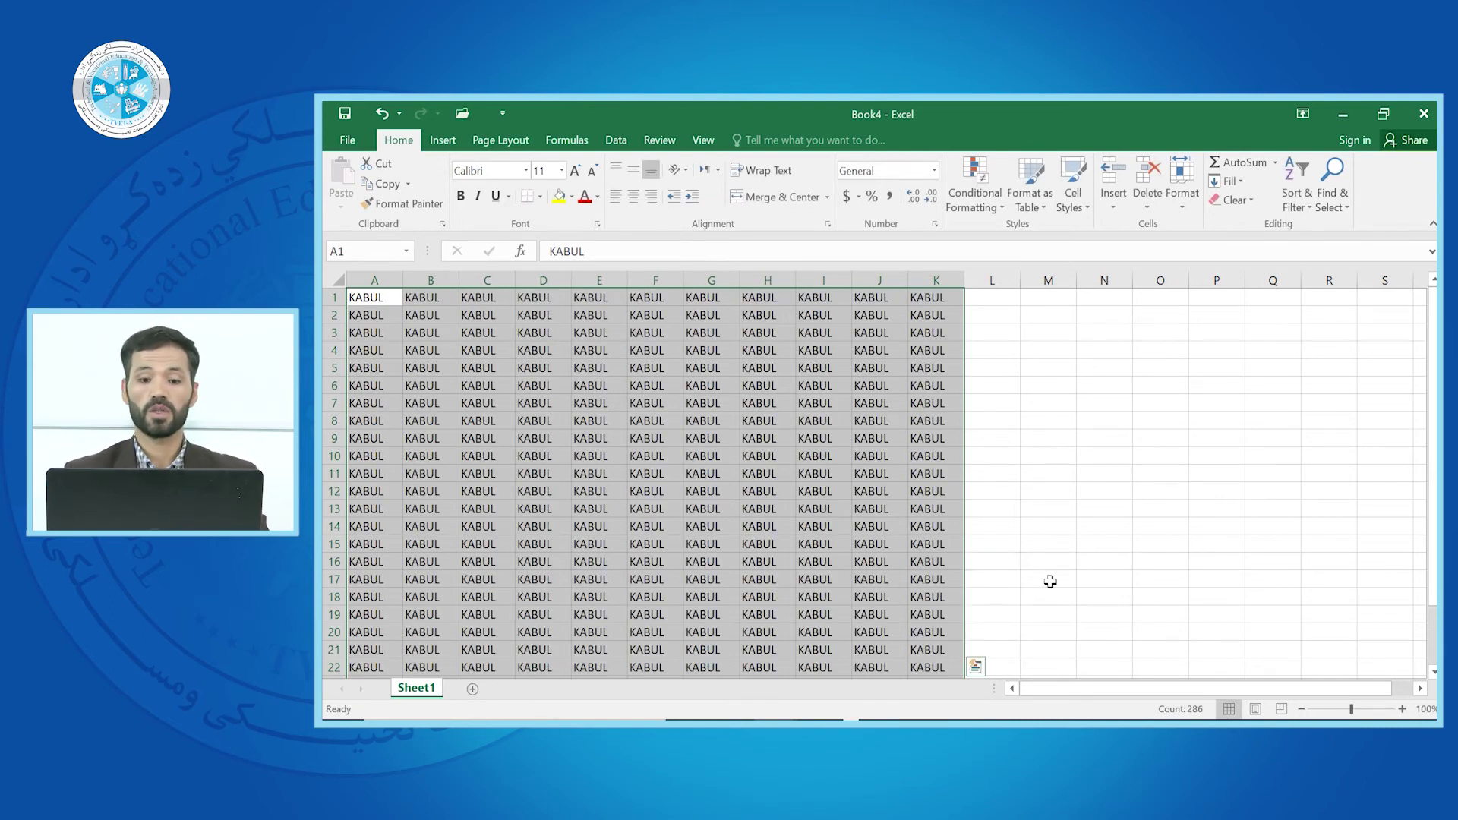
pyautogui.click(1035, 514)
pyautogui.click(416, 416)
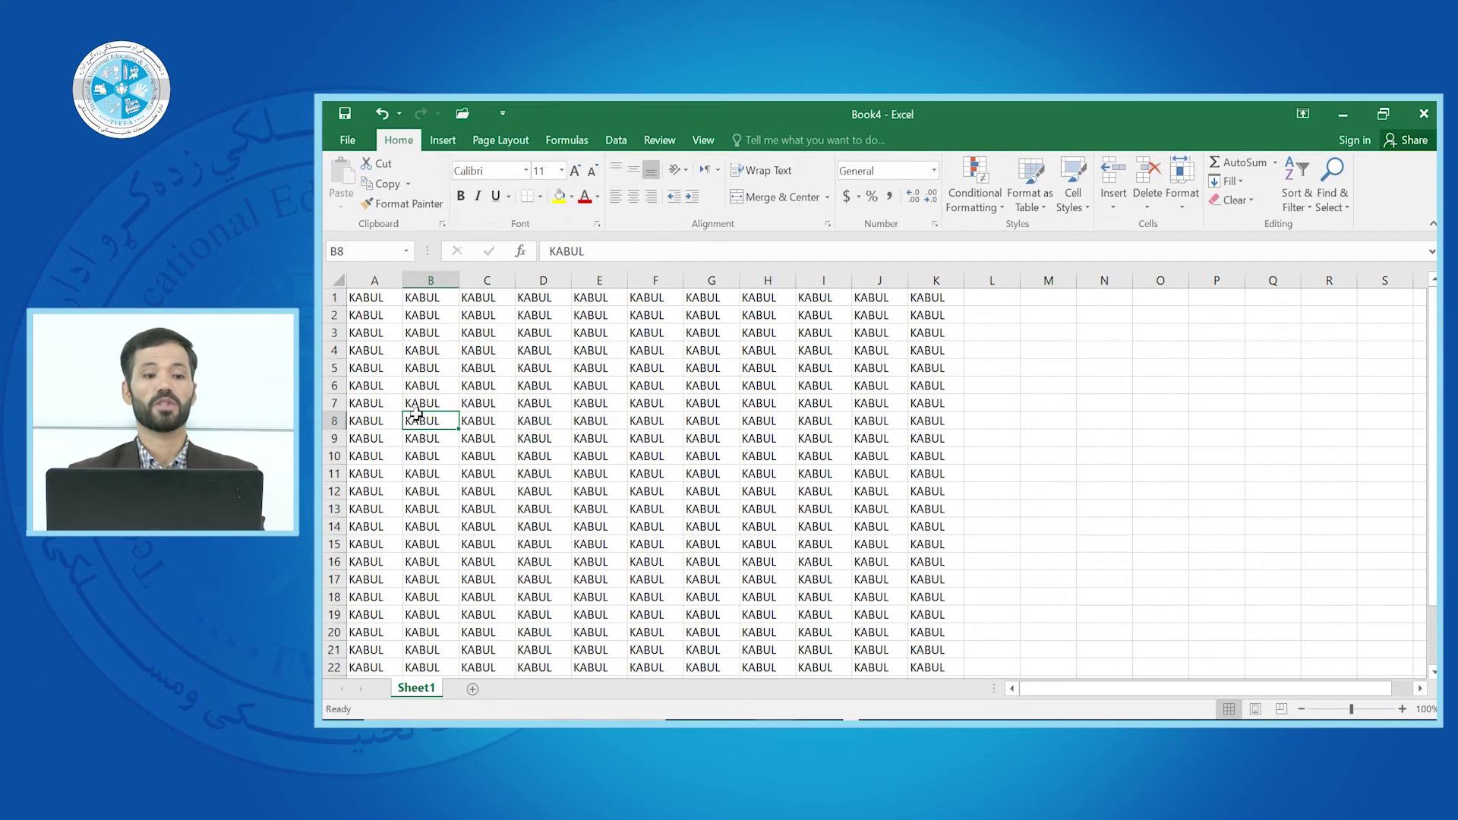
pyautogui.click(346, 141)
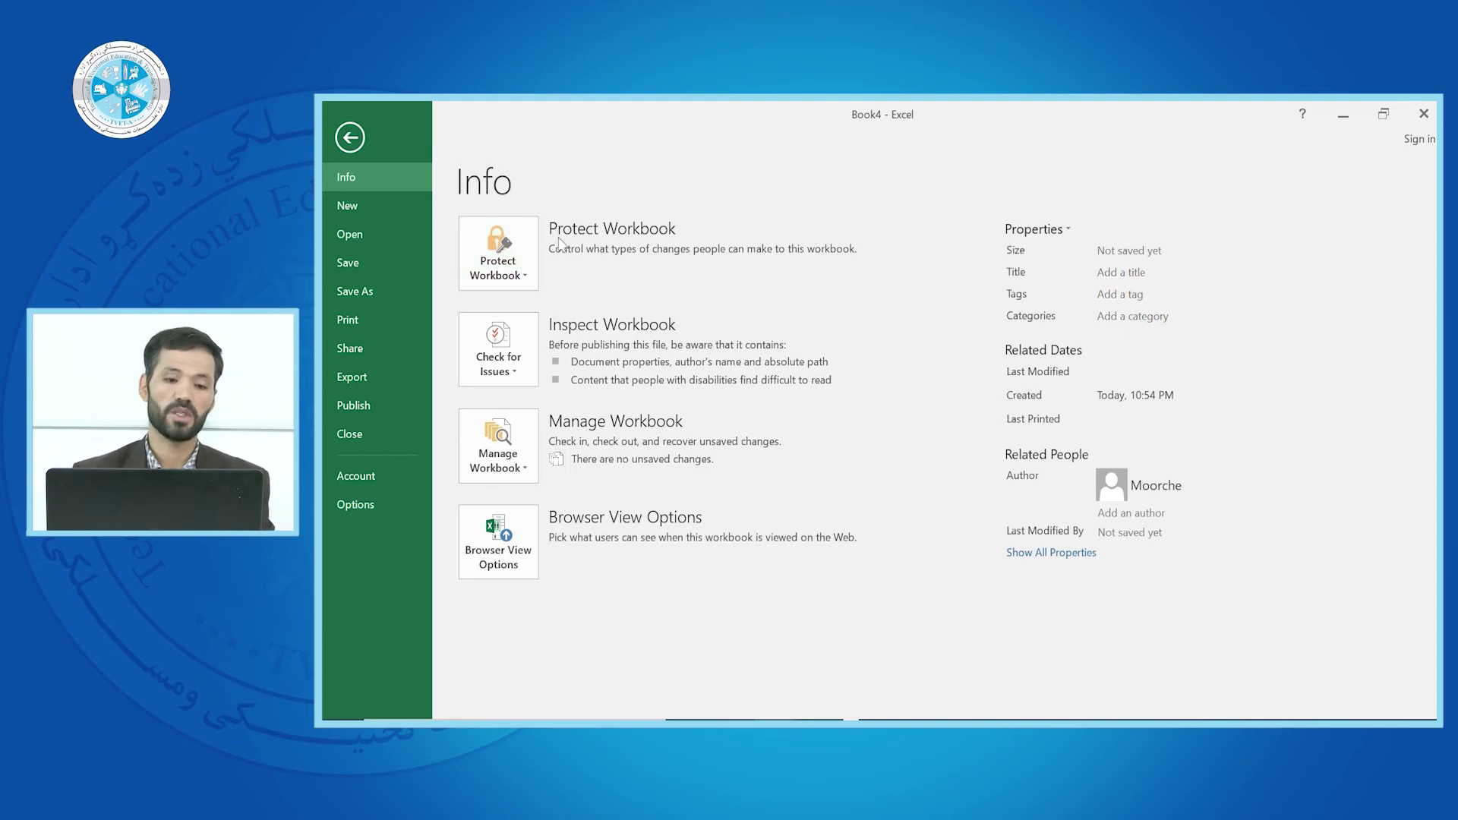
pyautogui.click(529, 282)
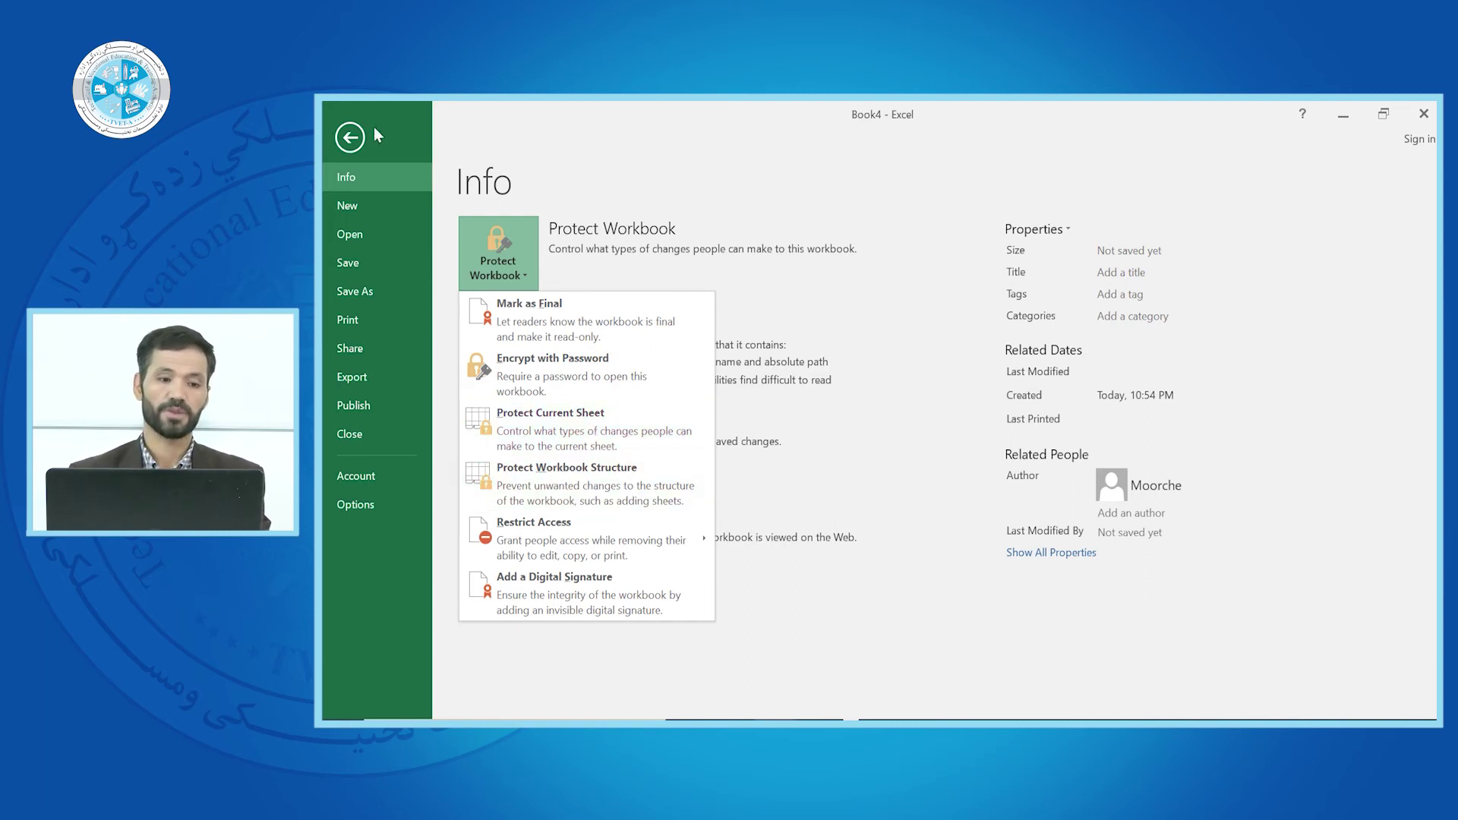
pyautogui.click(350, 137)
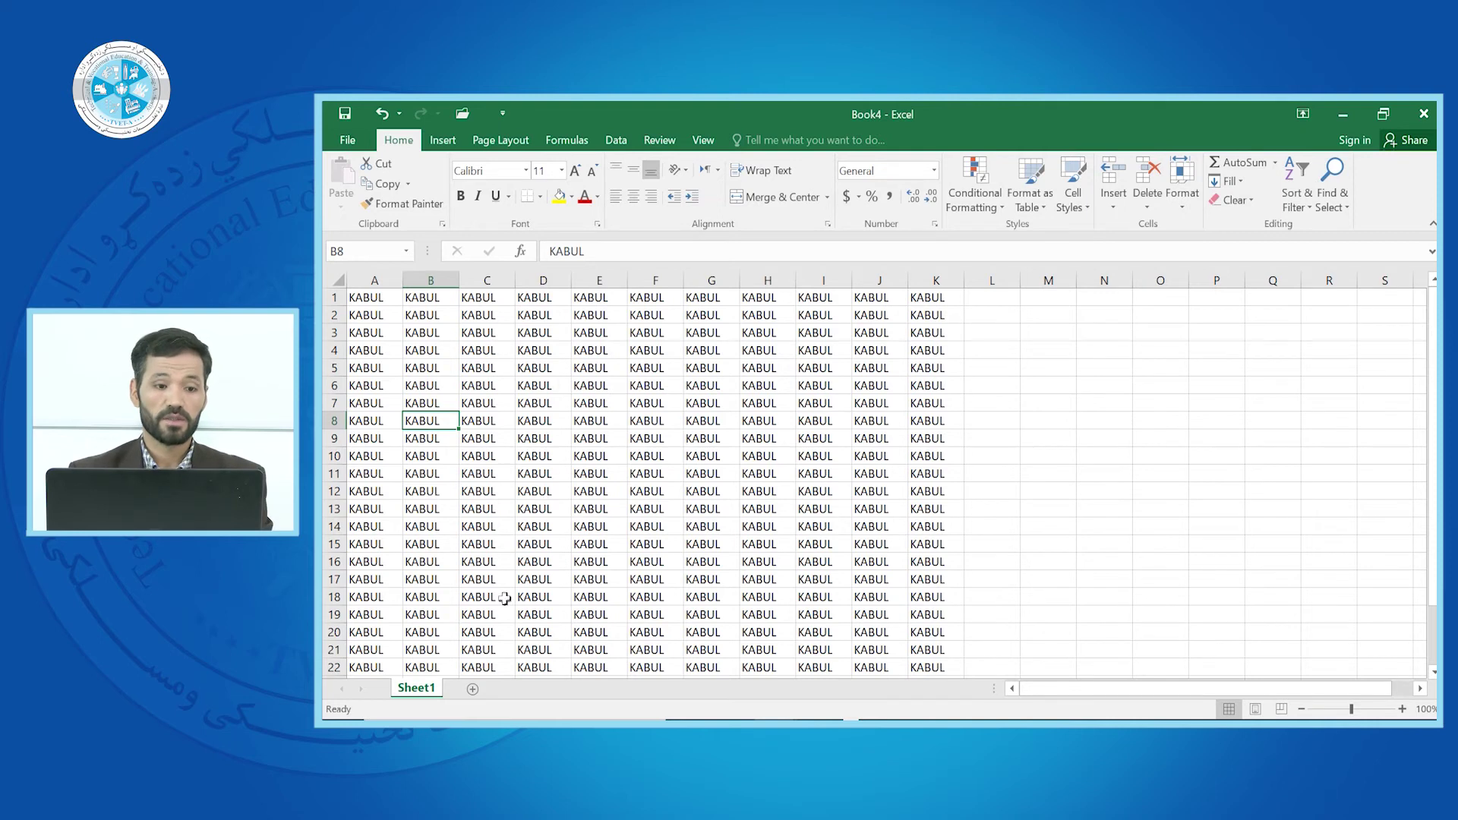
pyautogui.click(606, 366)
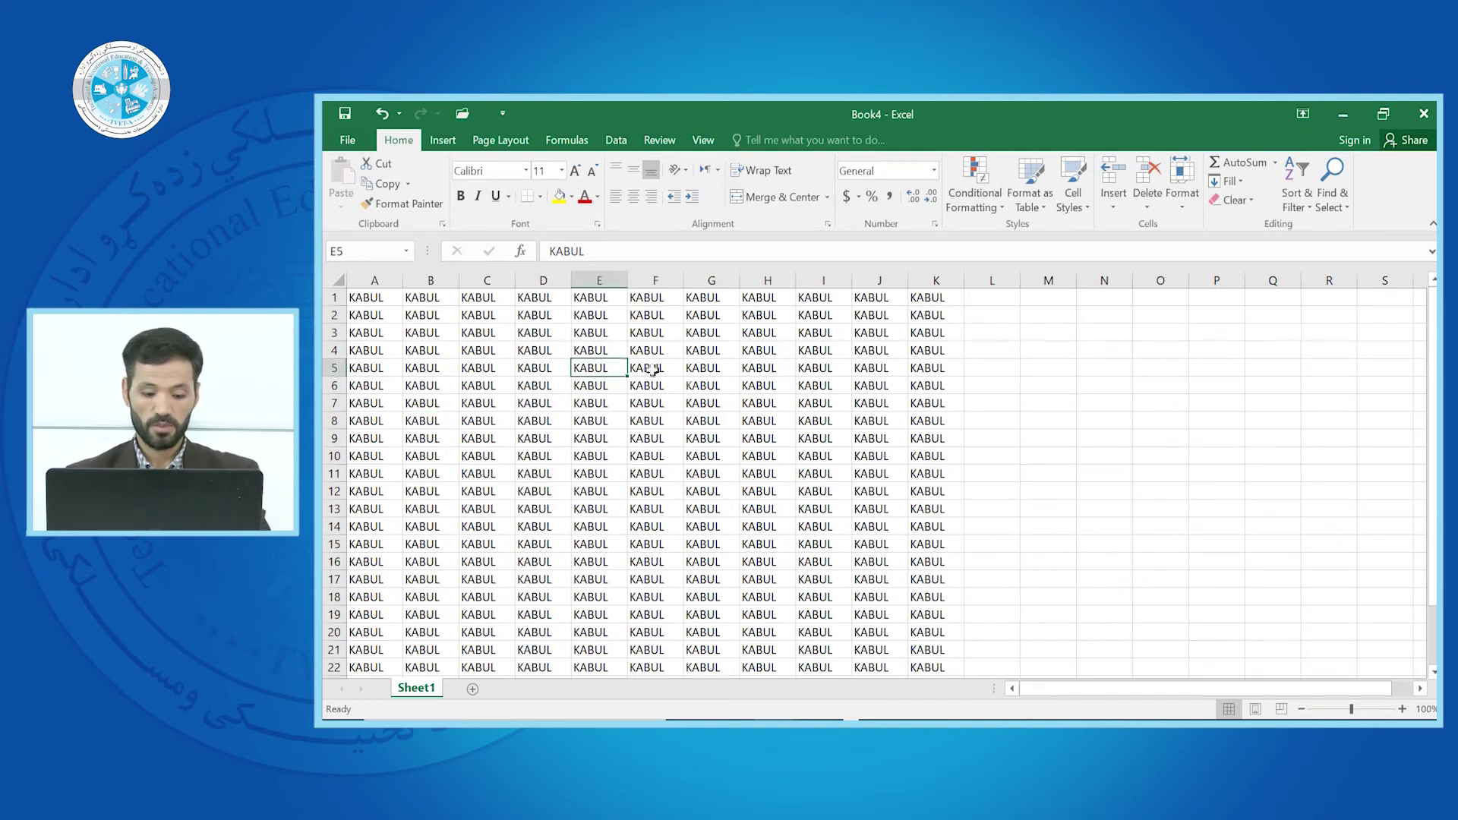
pyautogui.click(347, 141)
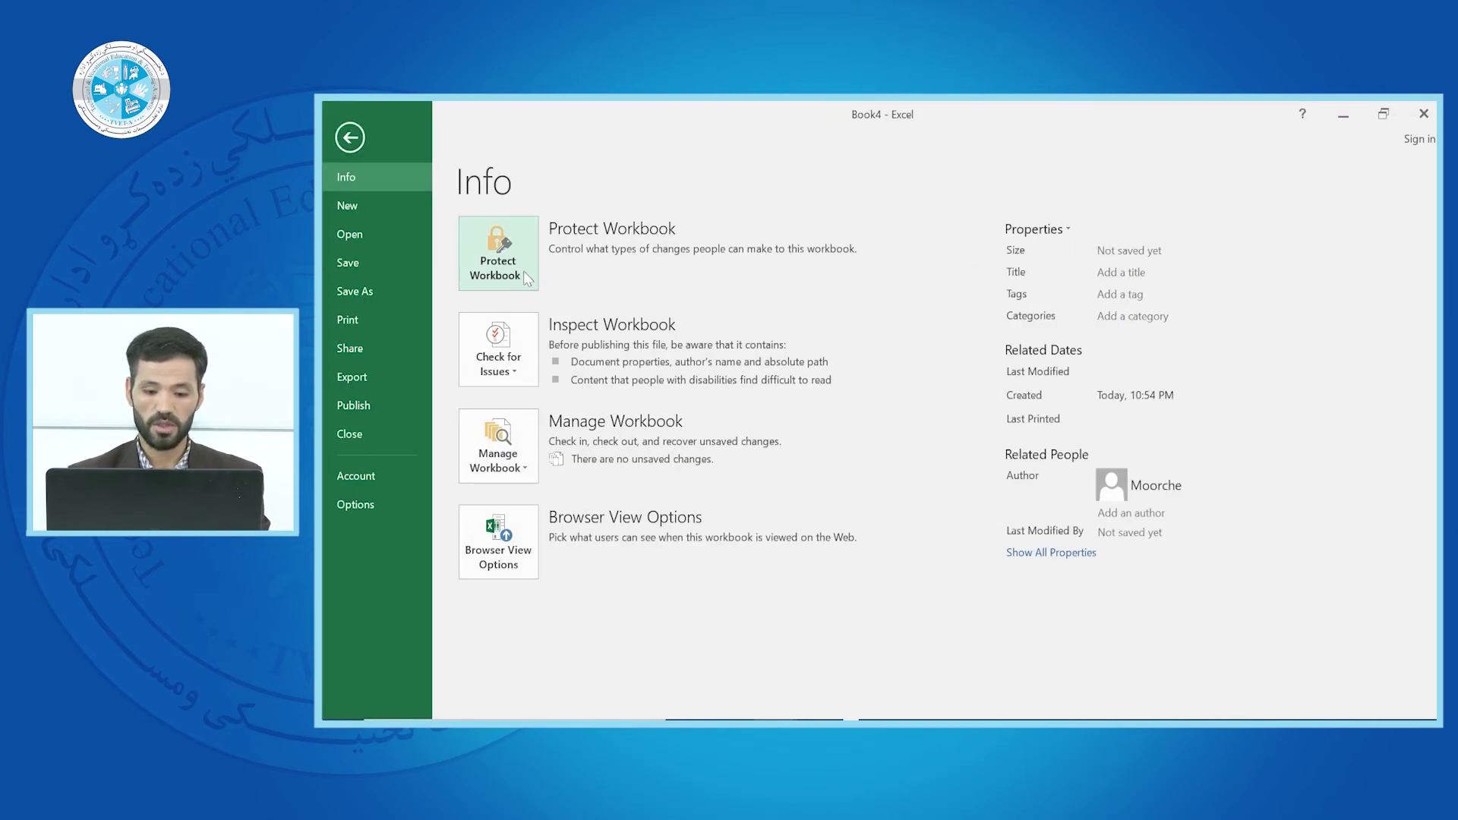
pyautogui.click(522, 271)
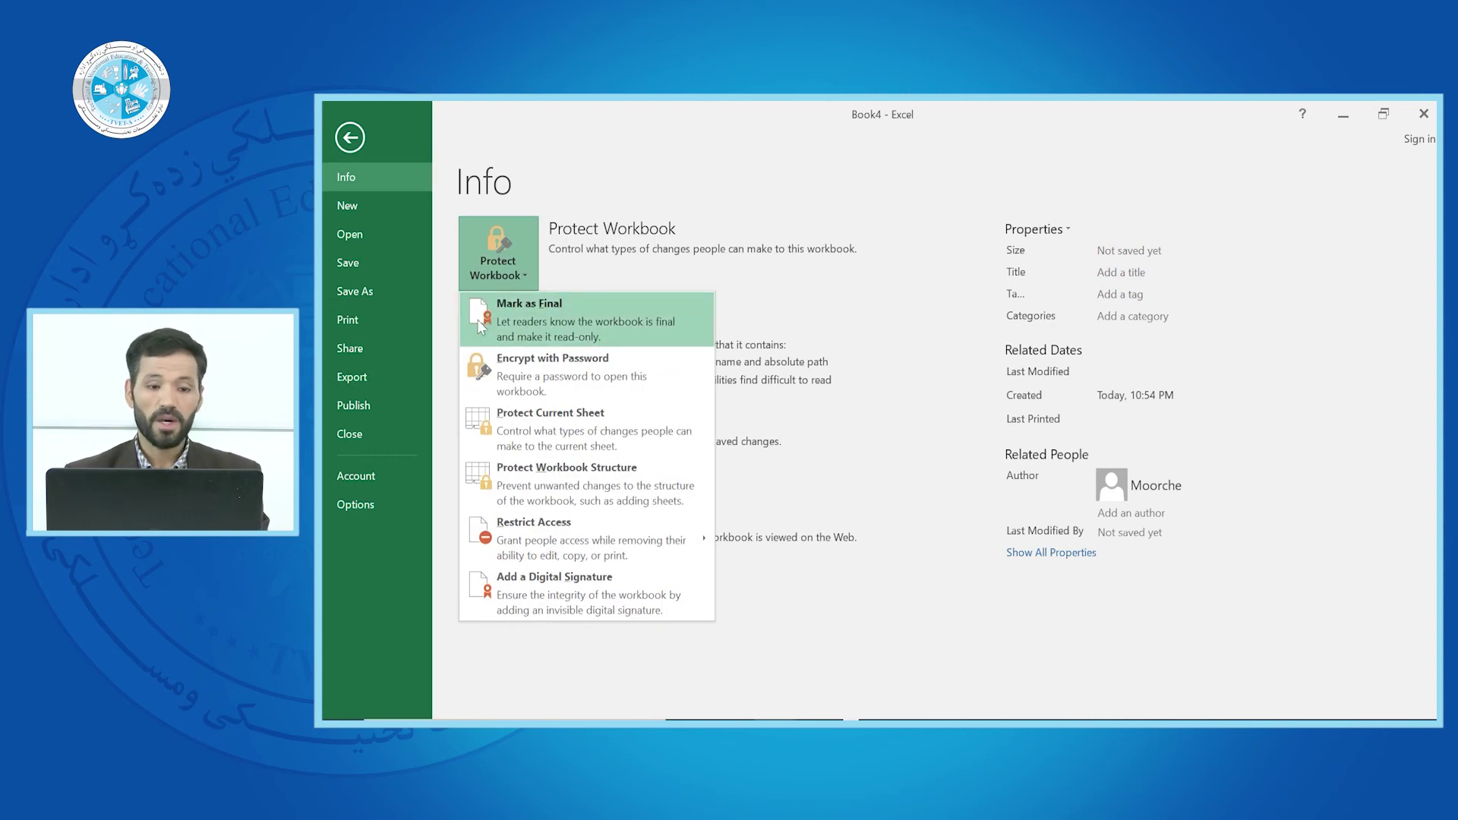
pyautogui.click(523, 306)
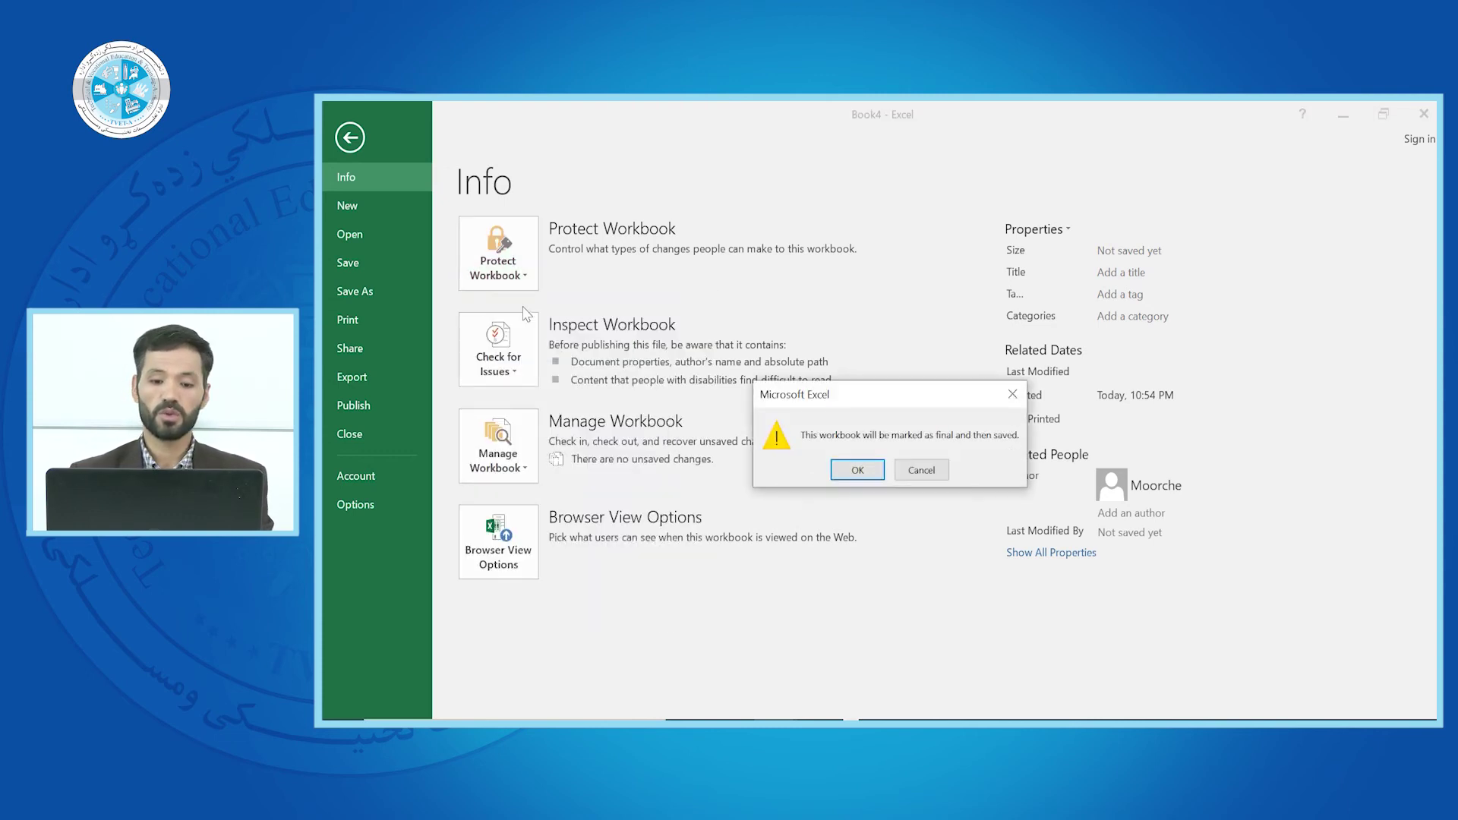
pyautogui.click(857, 470)
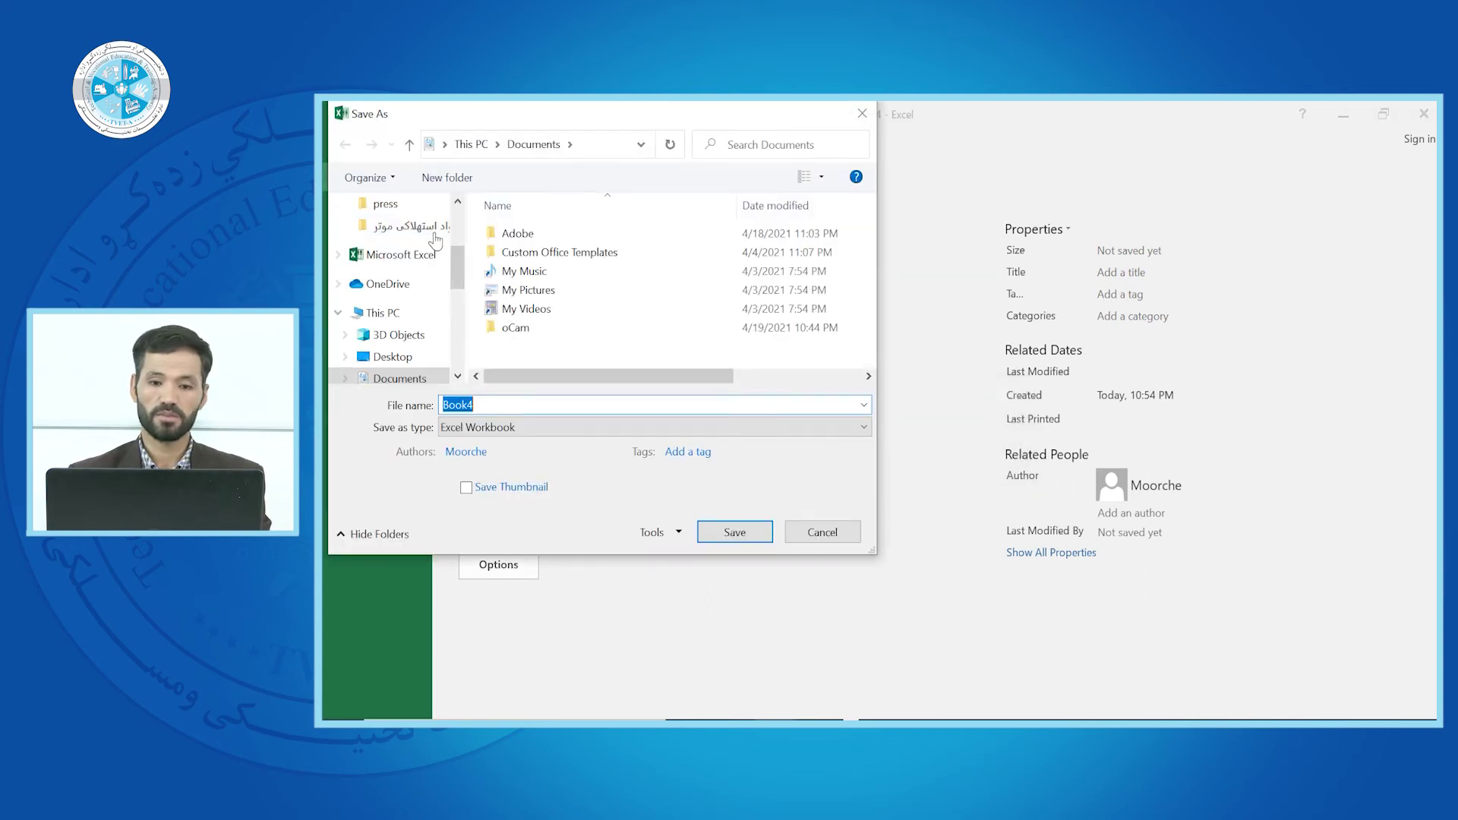
pyautogui.click(864, 114)
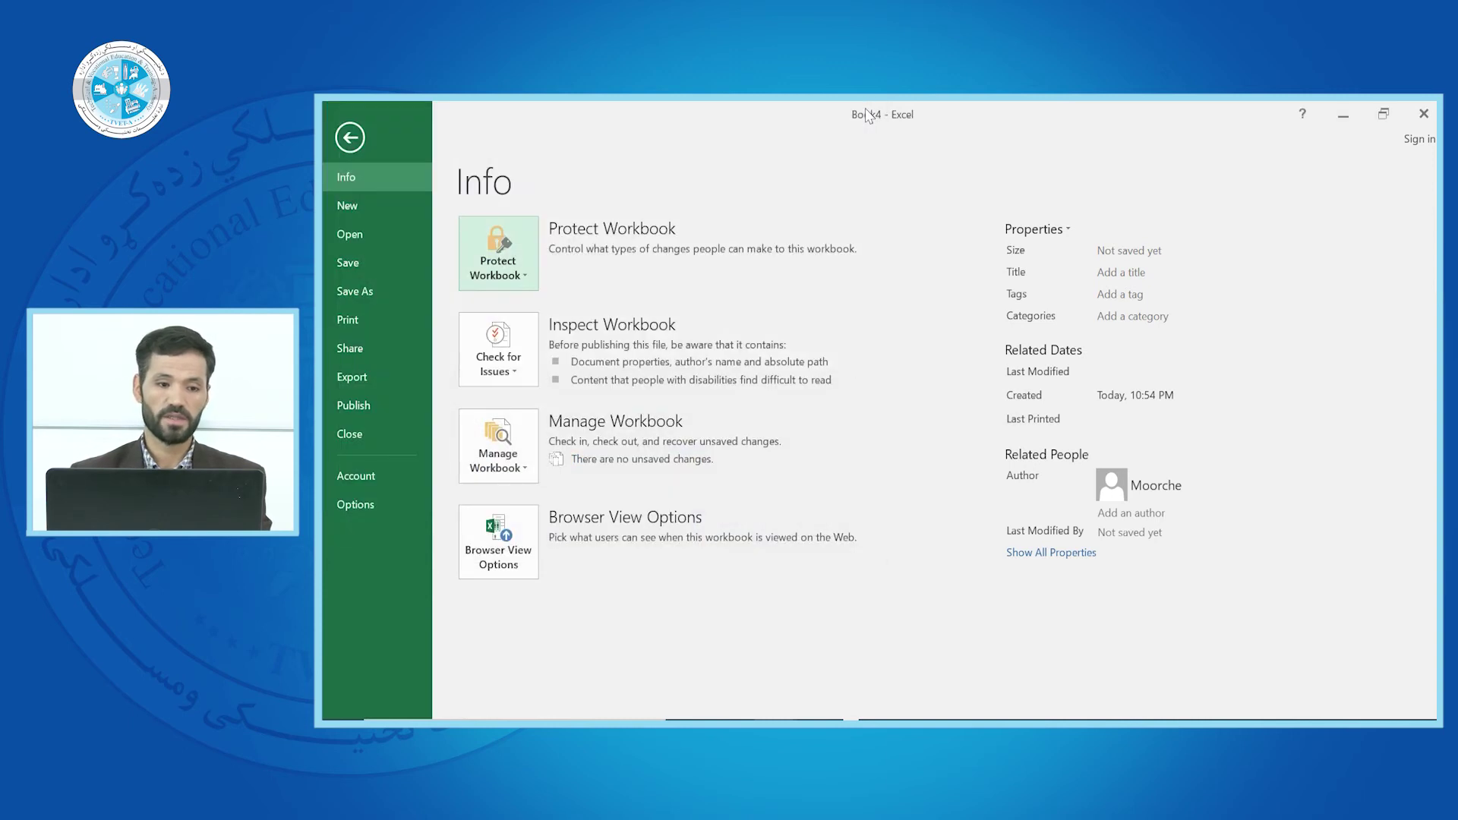
pyautogui.click(354, 140)
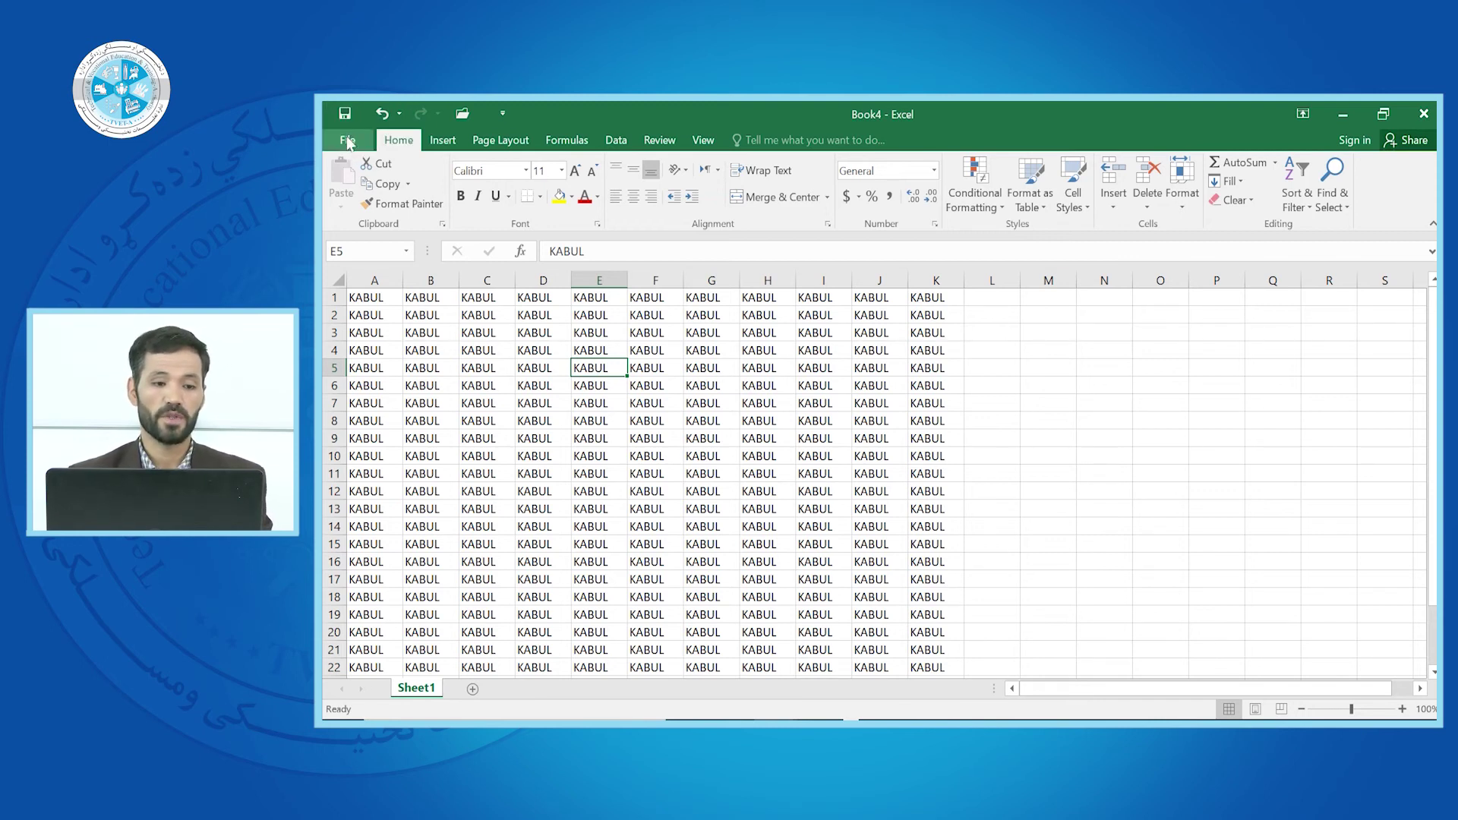
# Save Book4 as an Excel workbook on the Desktop
pyautogui.click(350, 143)
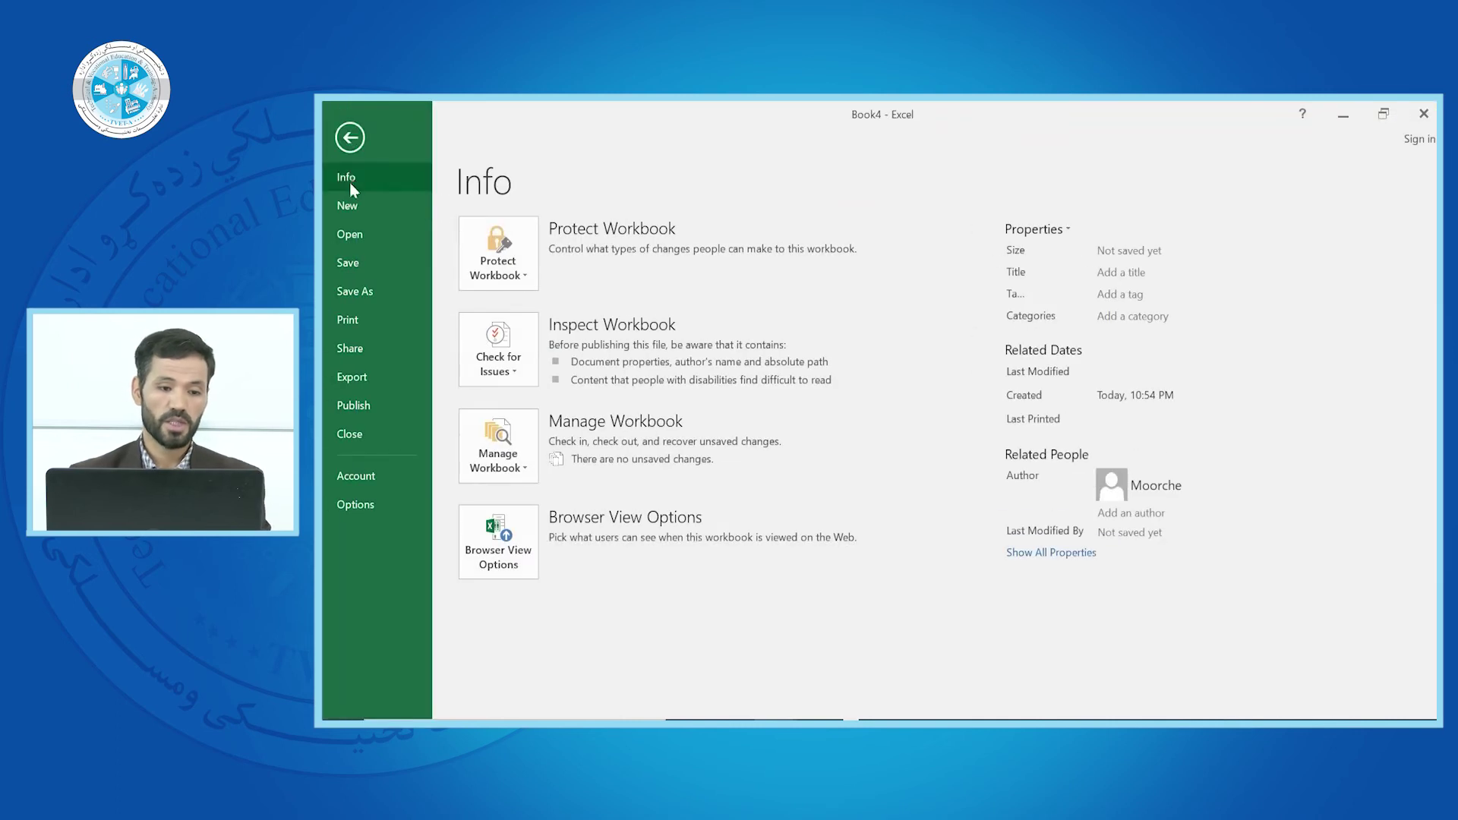
pyautogui.click(356, 260)
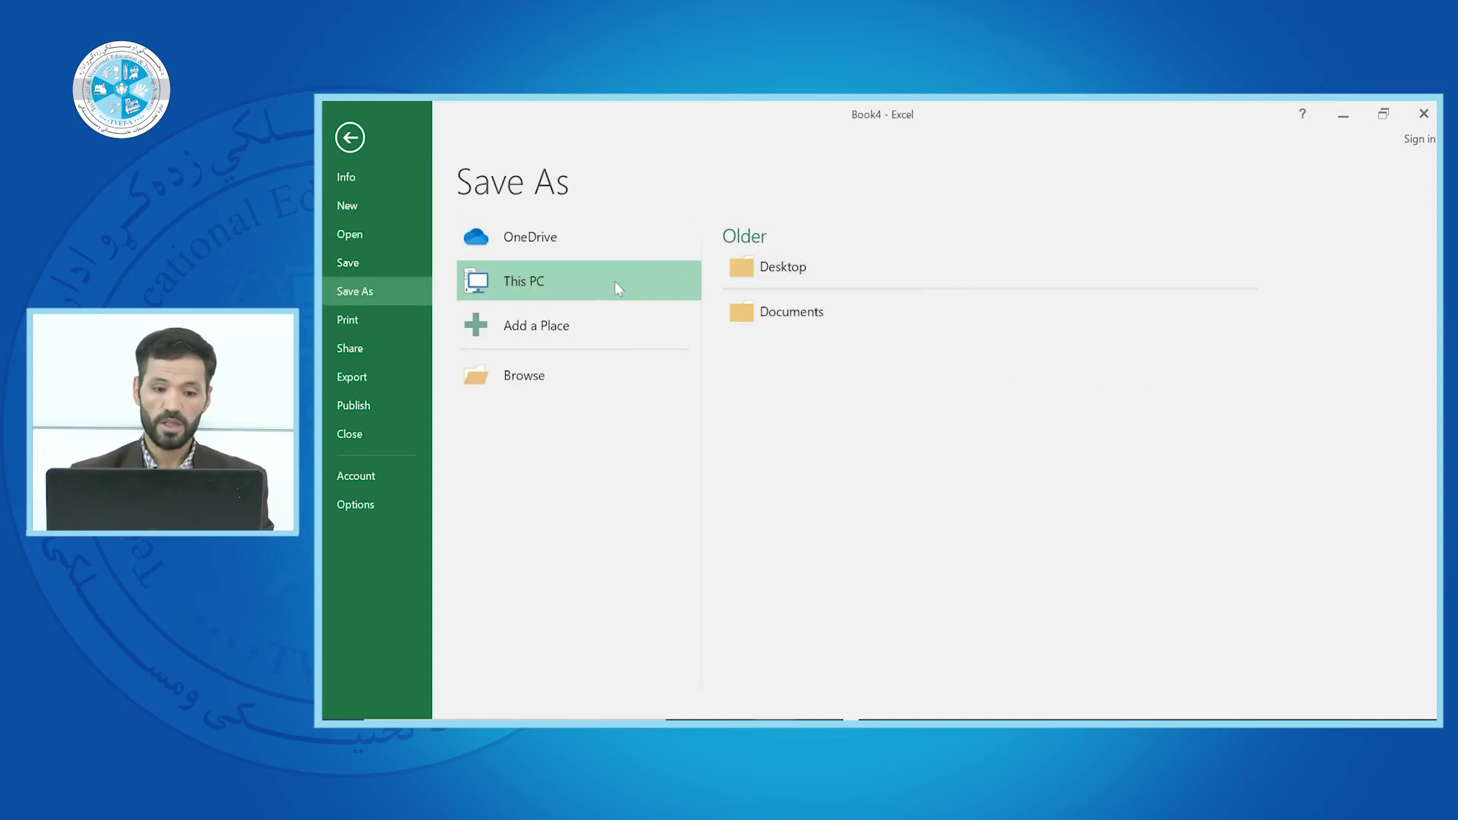
pyautogui.click(759, 265)
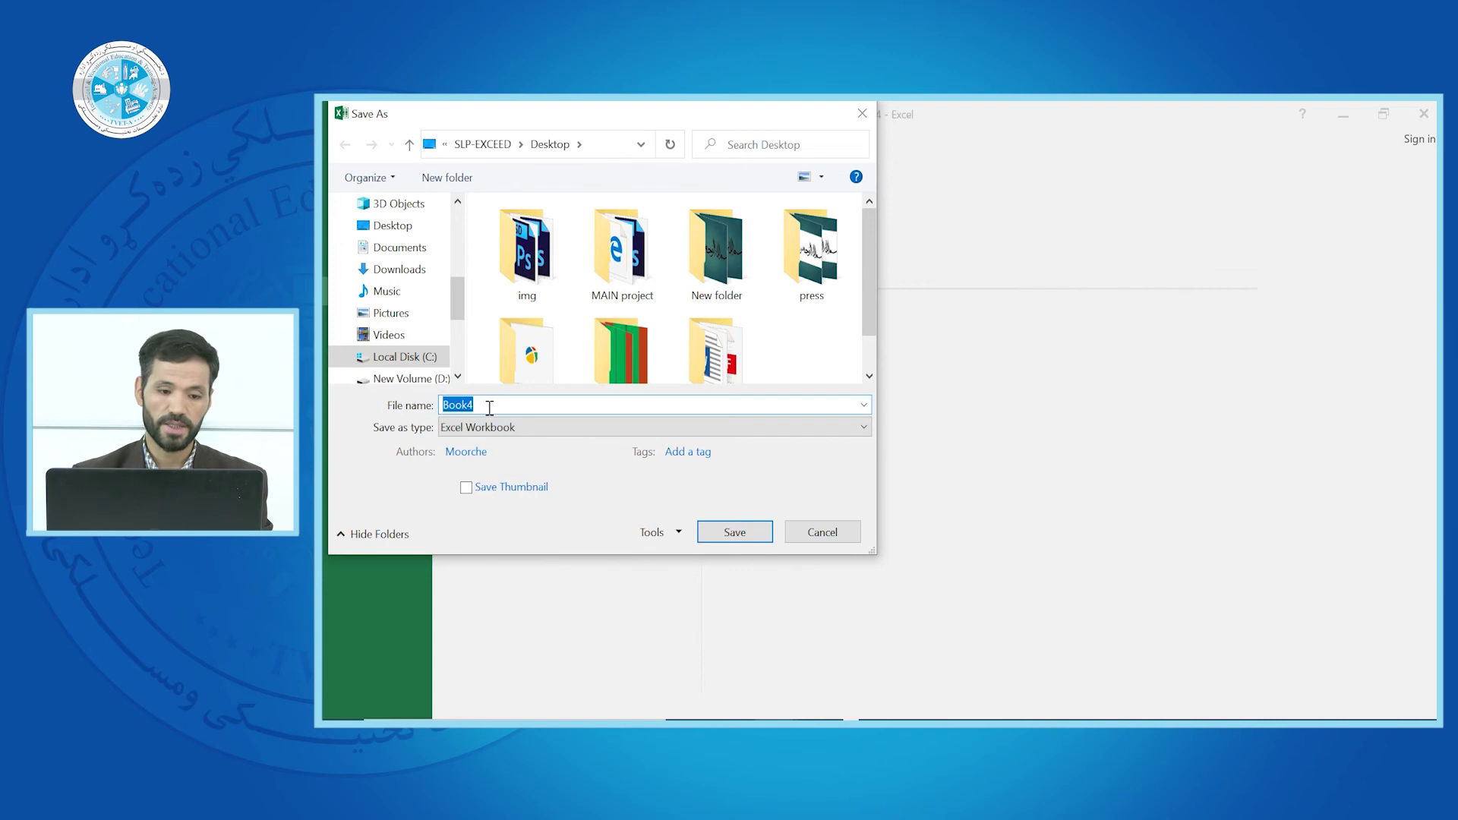
pyautogui.click(747, 533)
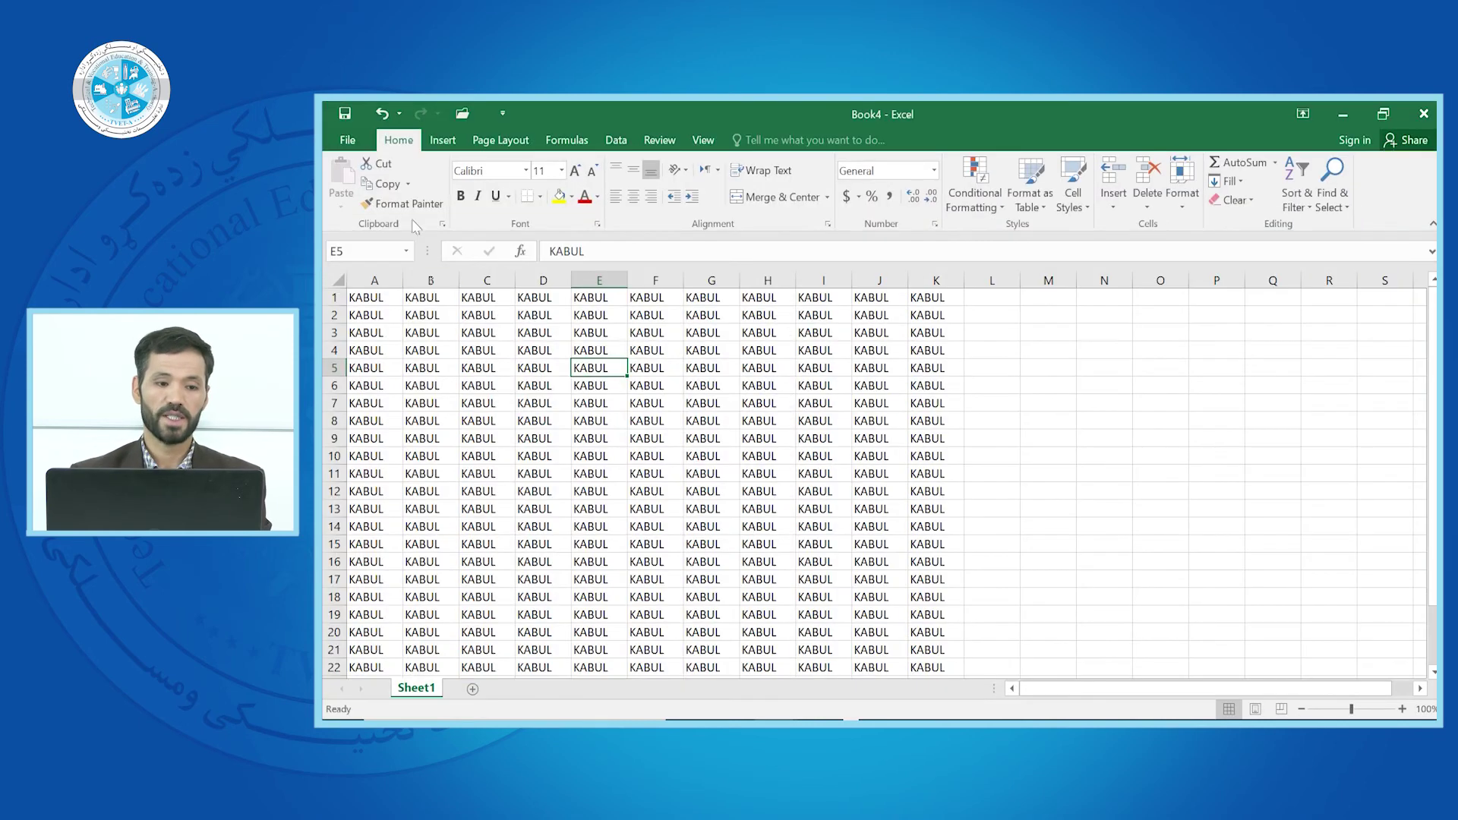
pyautogui.click(349, 141)
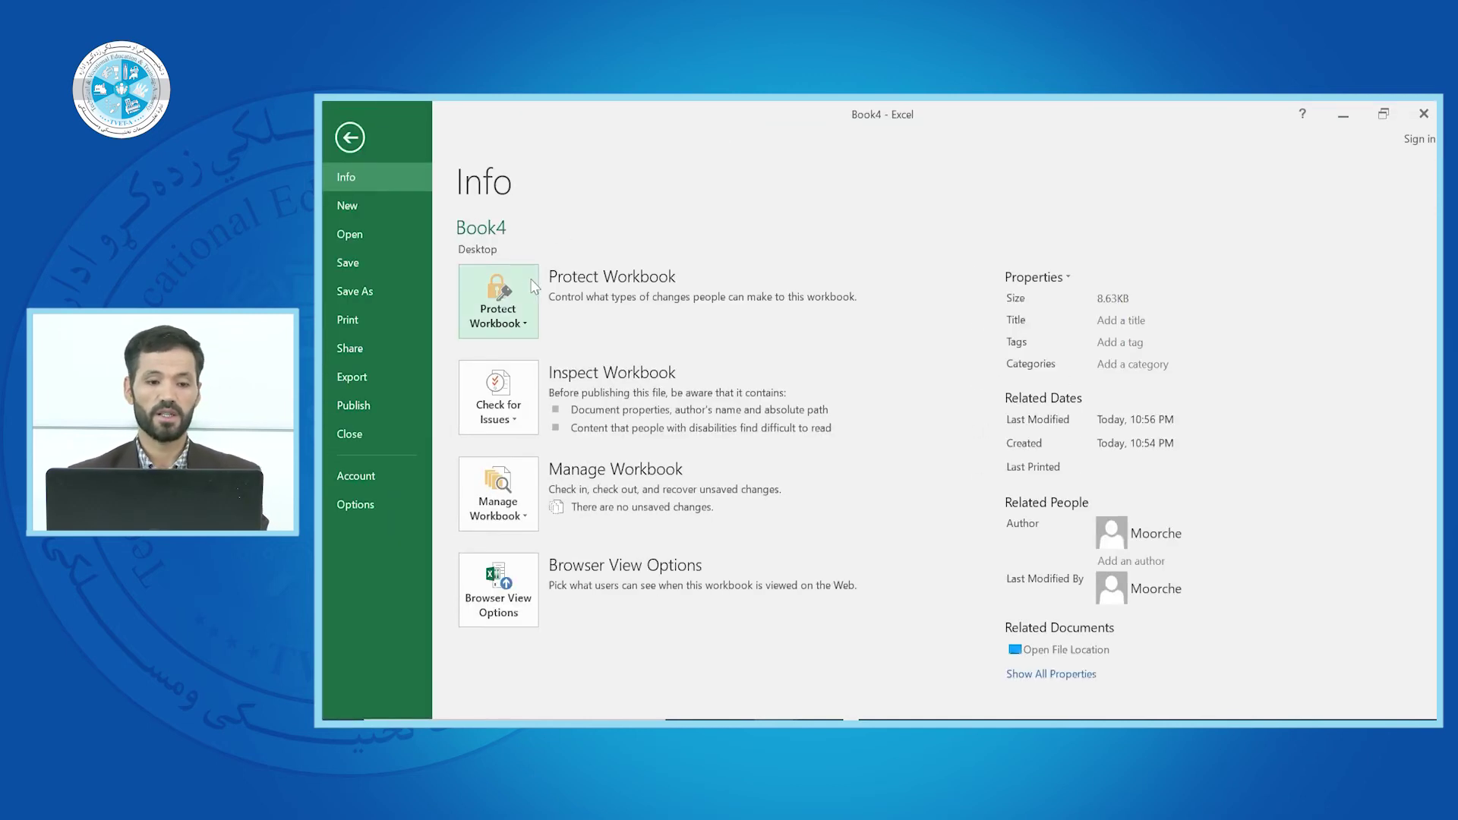
pyautogui.click(528, 325)
pyautogui.click(523, 362)
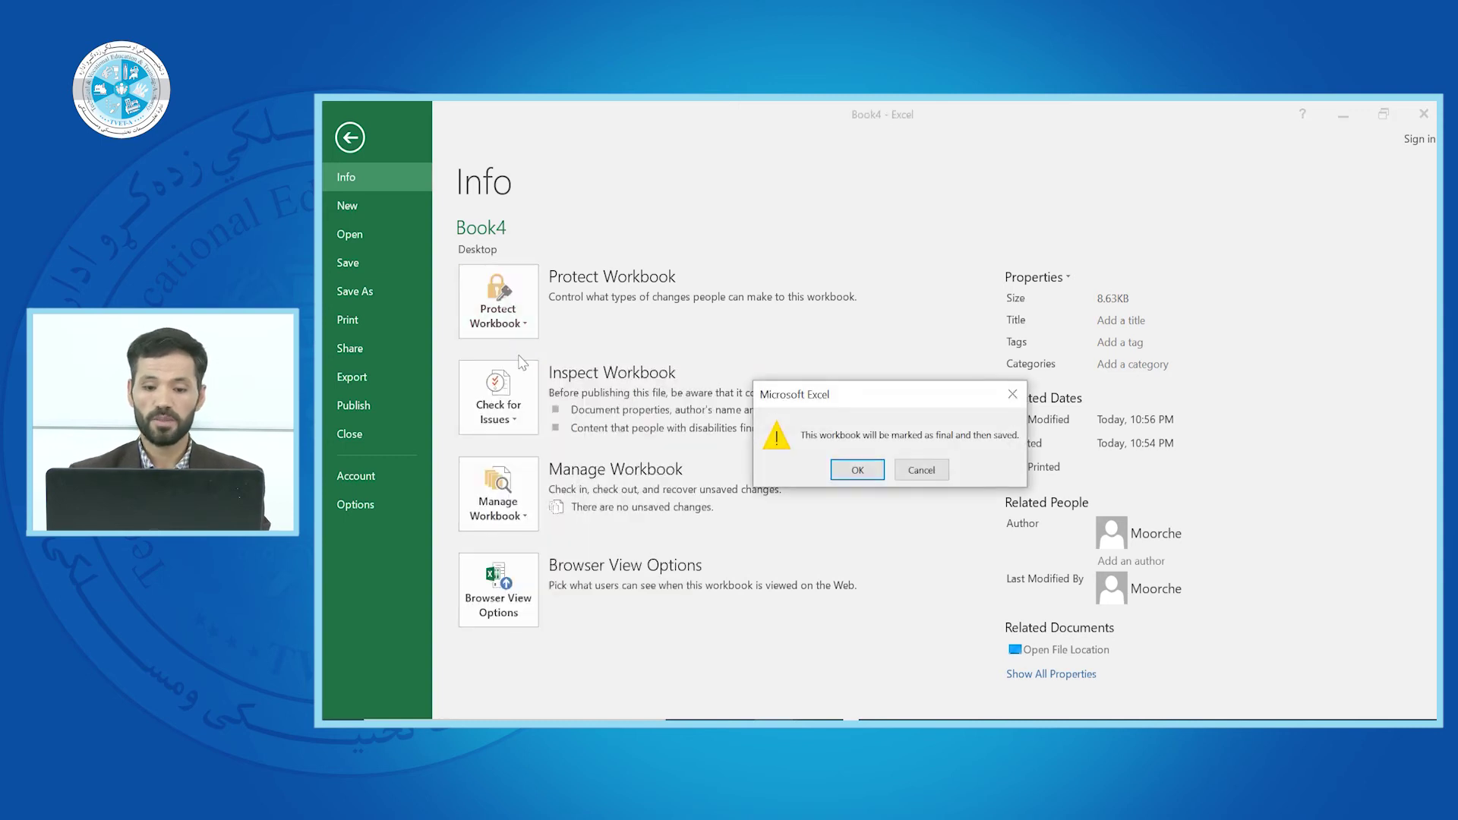
pyautogui.click(852, 473)
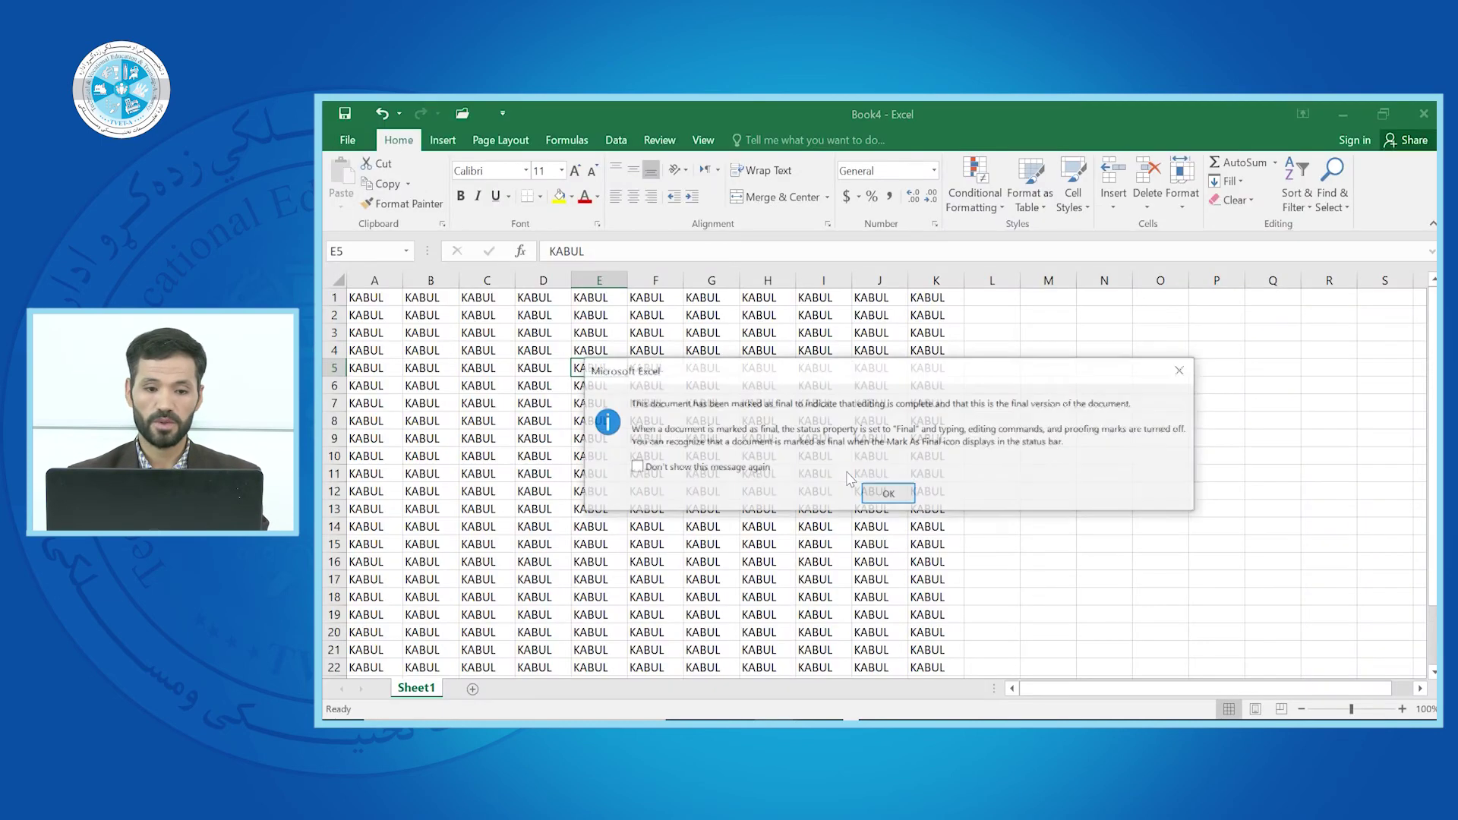
pyautogui.click(887, 496)
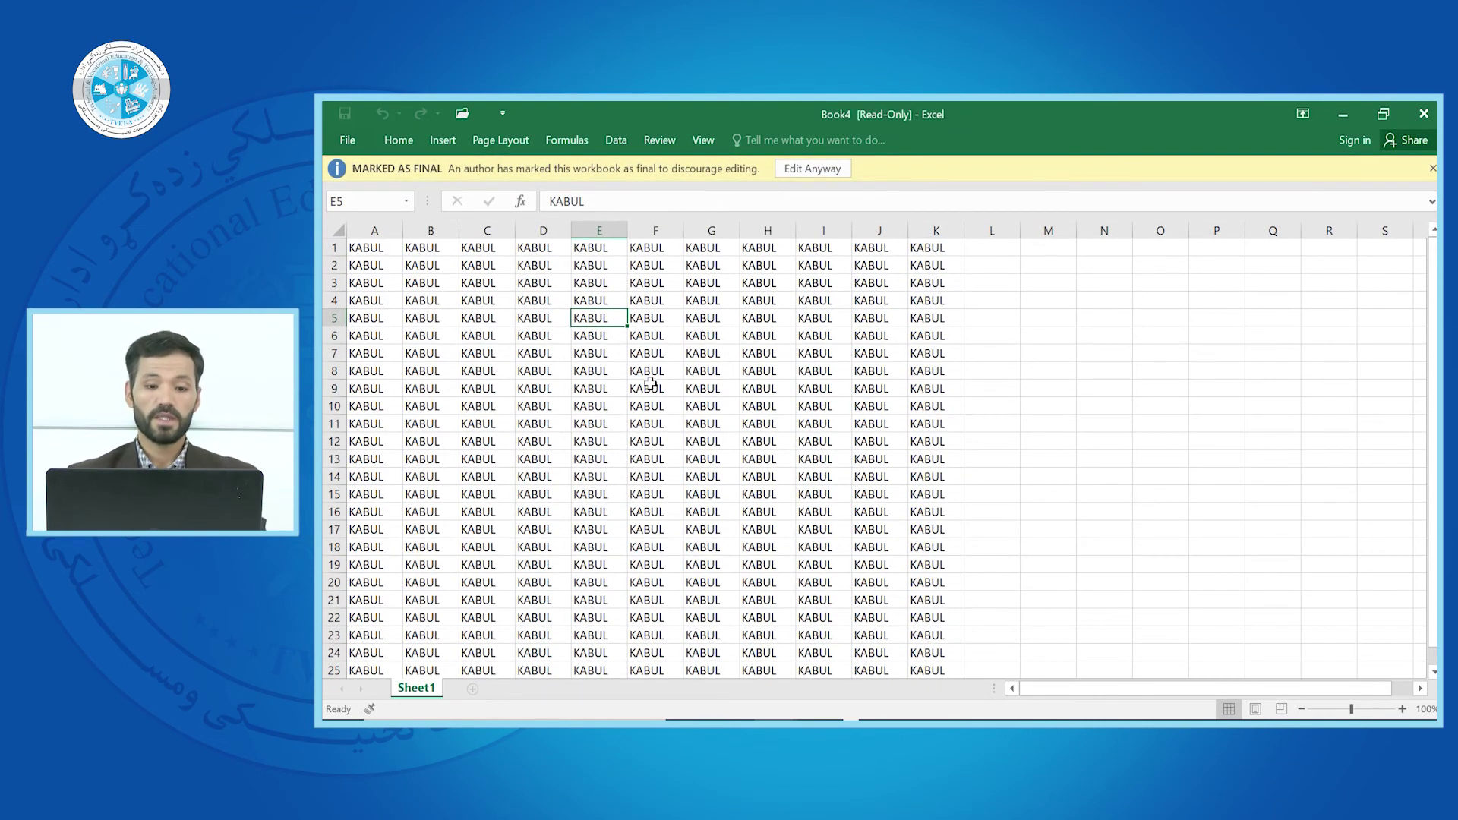
pyautogui.click(650, 383)
pyautogui.click(723, 369)
pyautogui.click(795, 386)
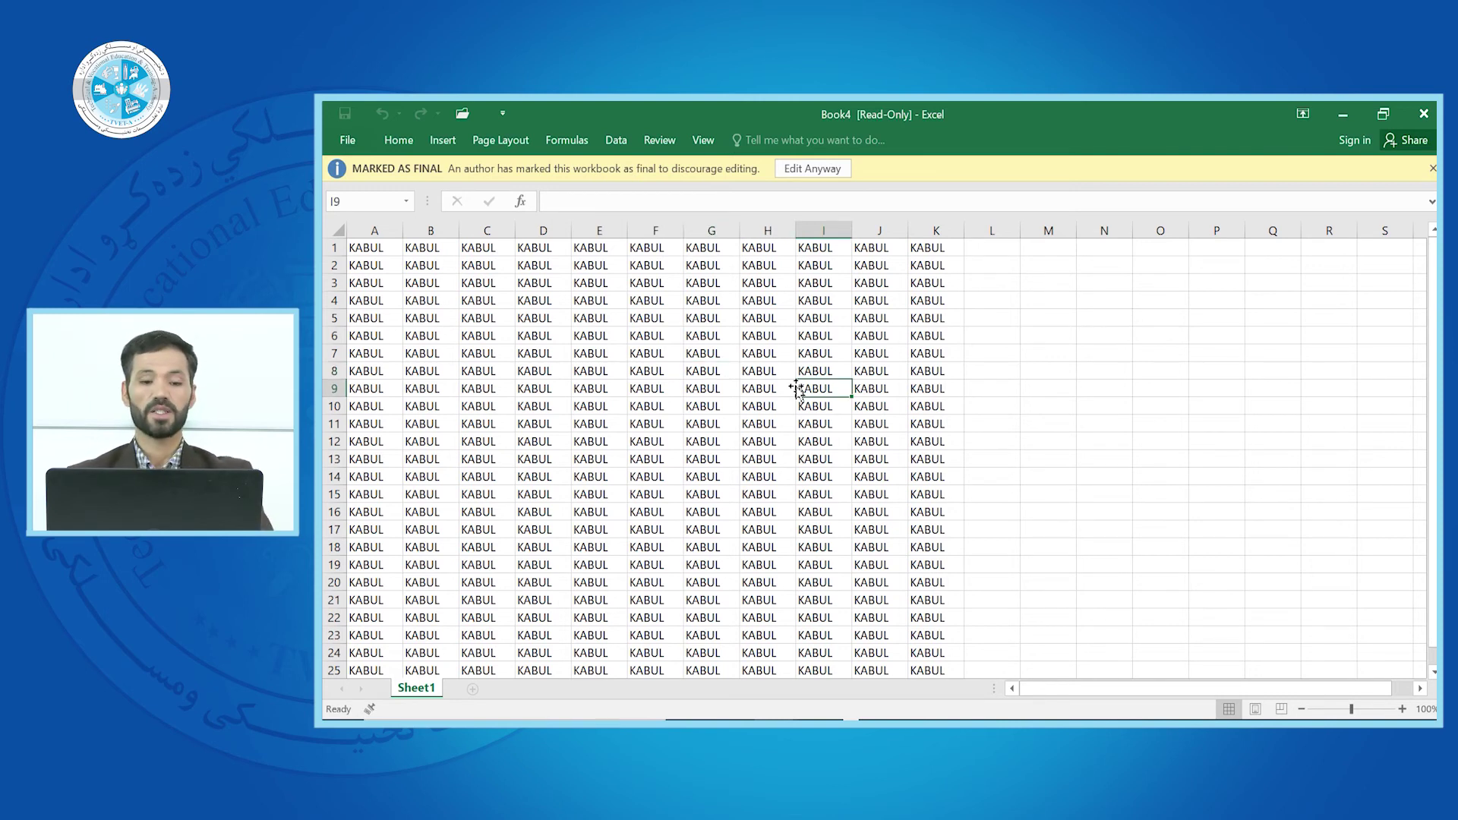
pyautogui.scroll(-1, 873, 456)
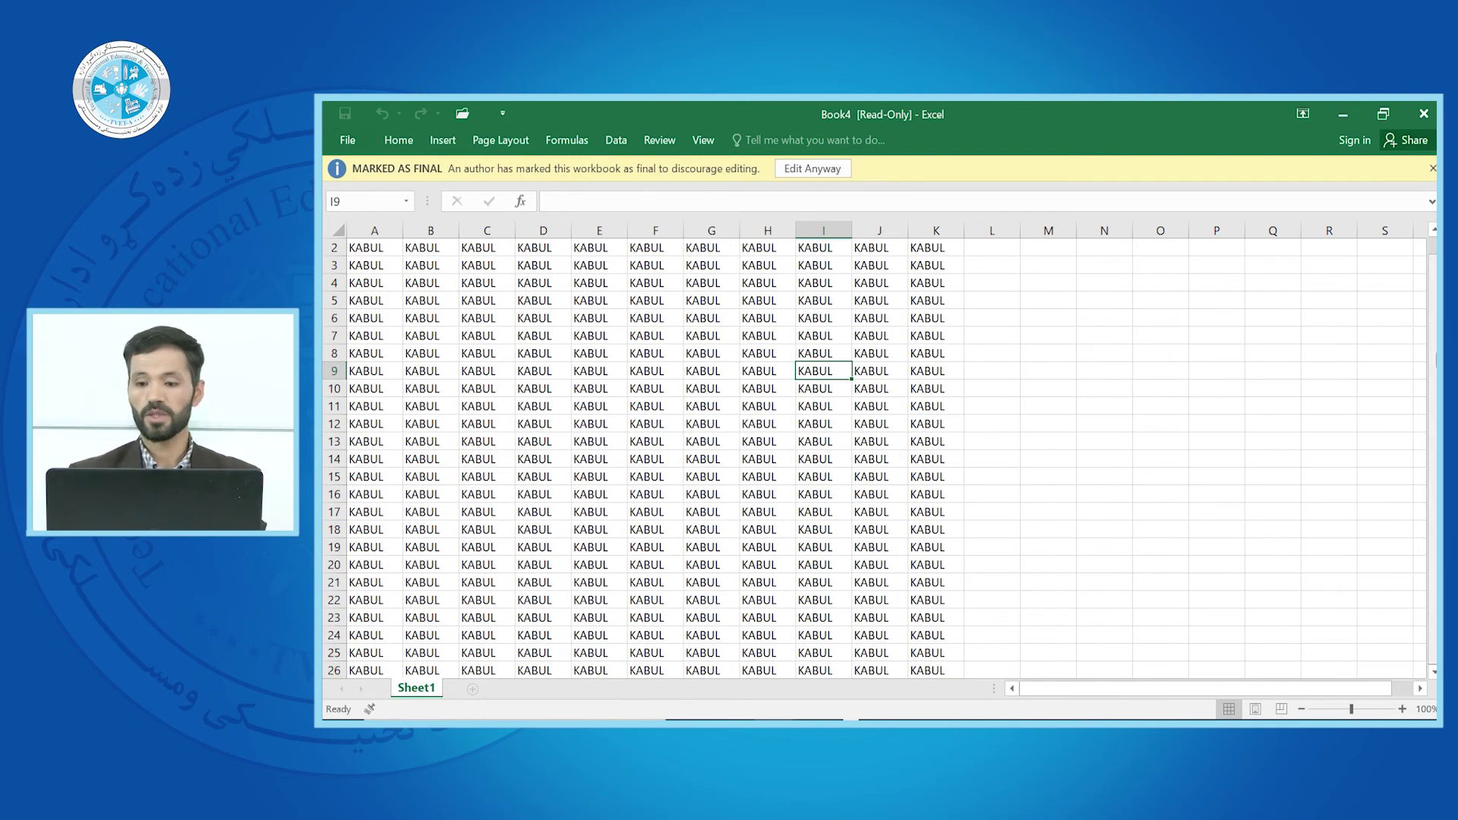
pyautogui.scroll(1, 874, 455)
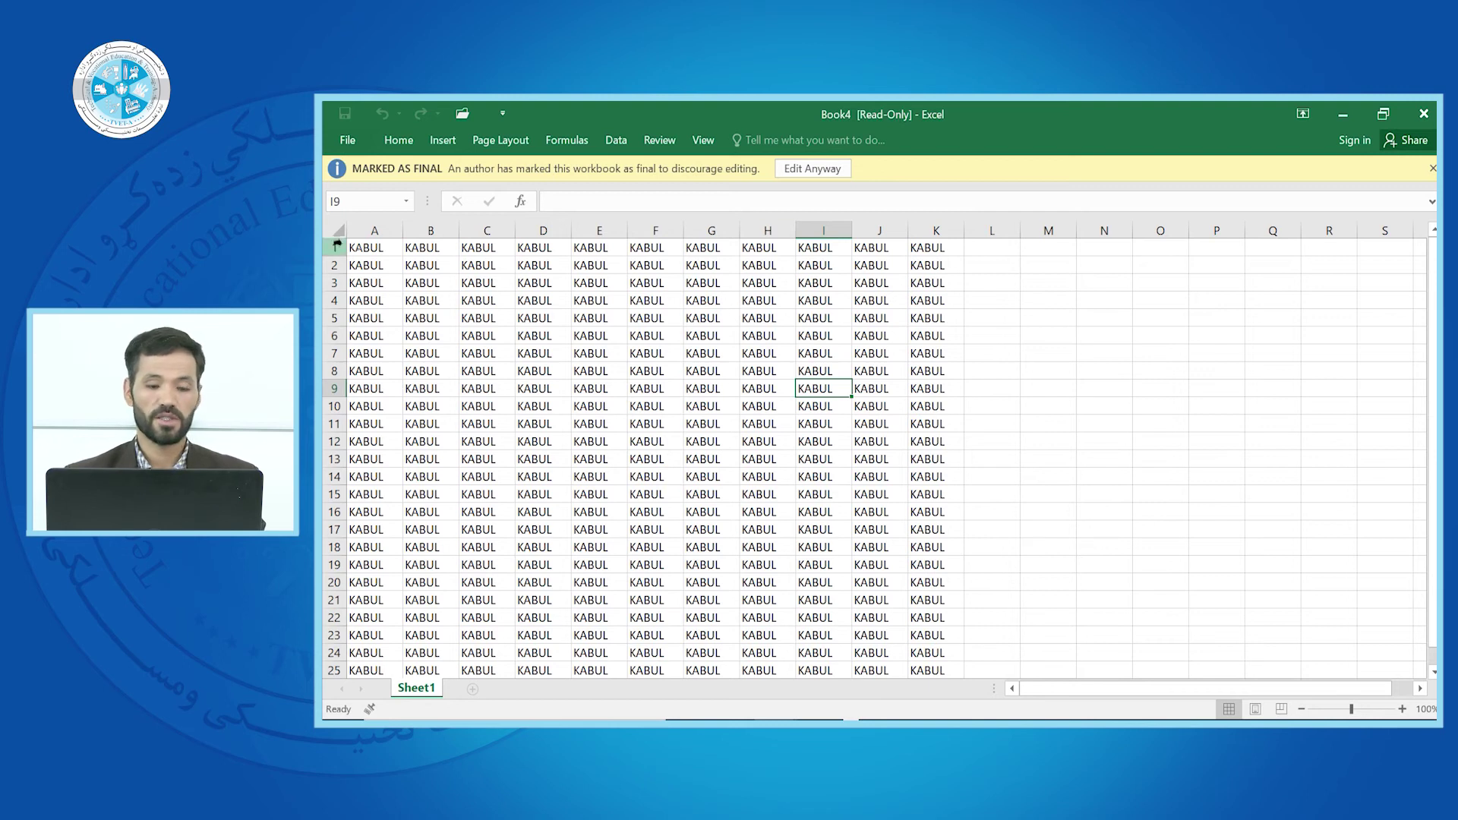
pyautogui.click(637, 339)
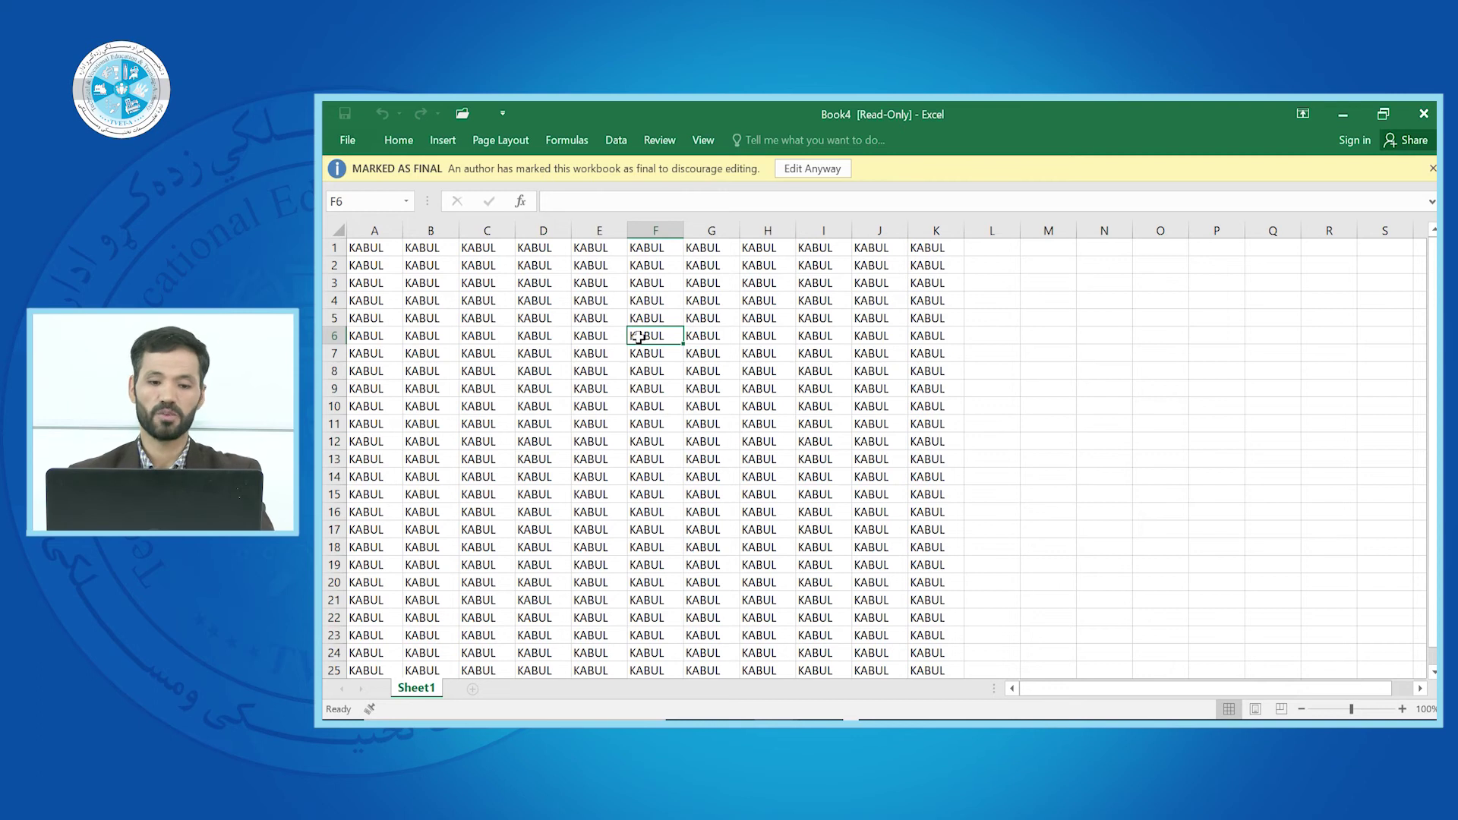
pyautogui.click(608, 337)
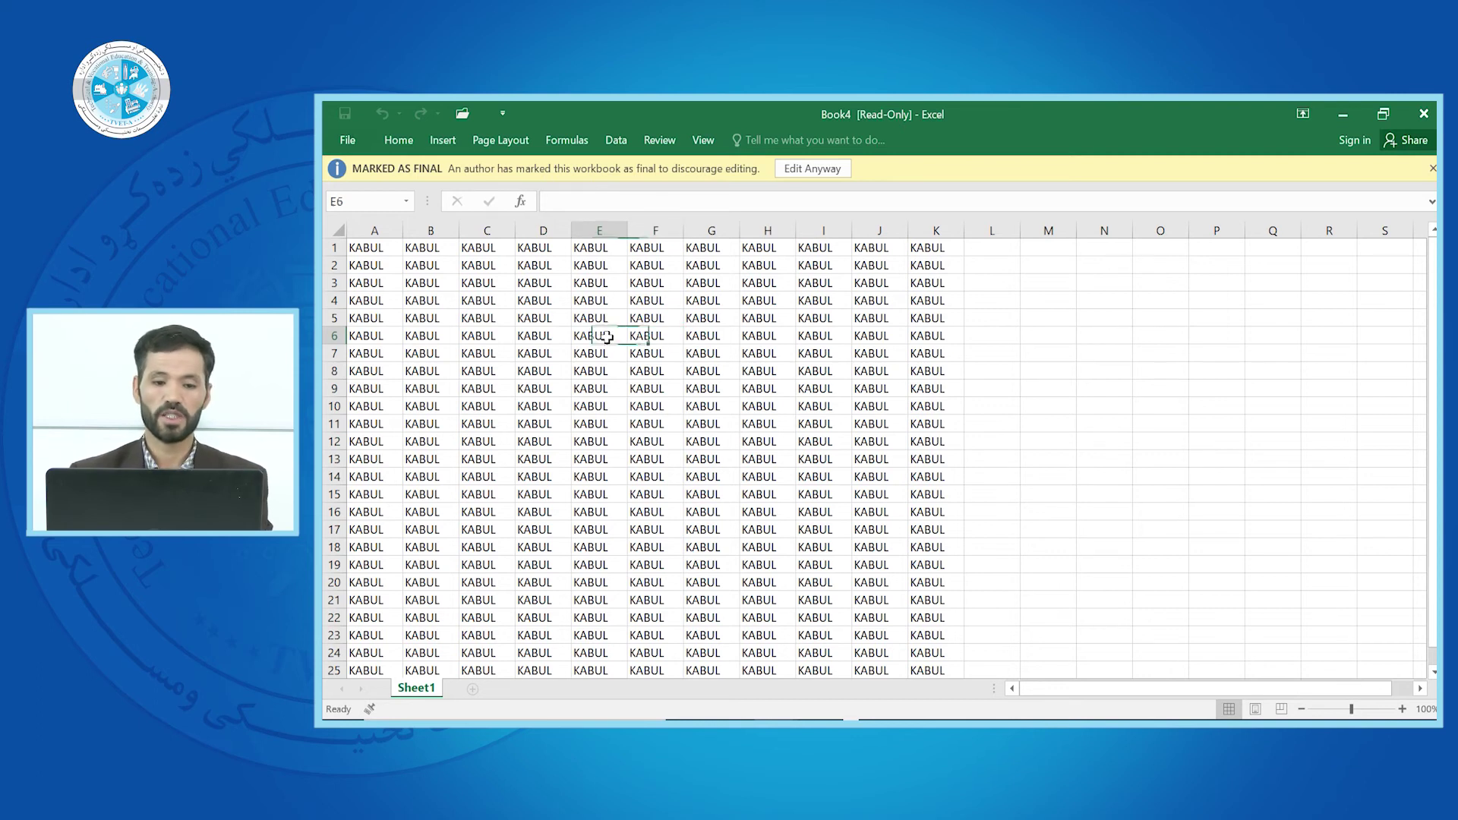
pyautogui.click(748, 409)
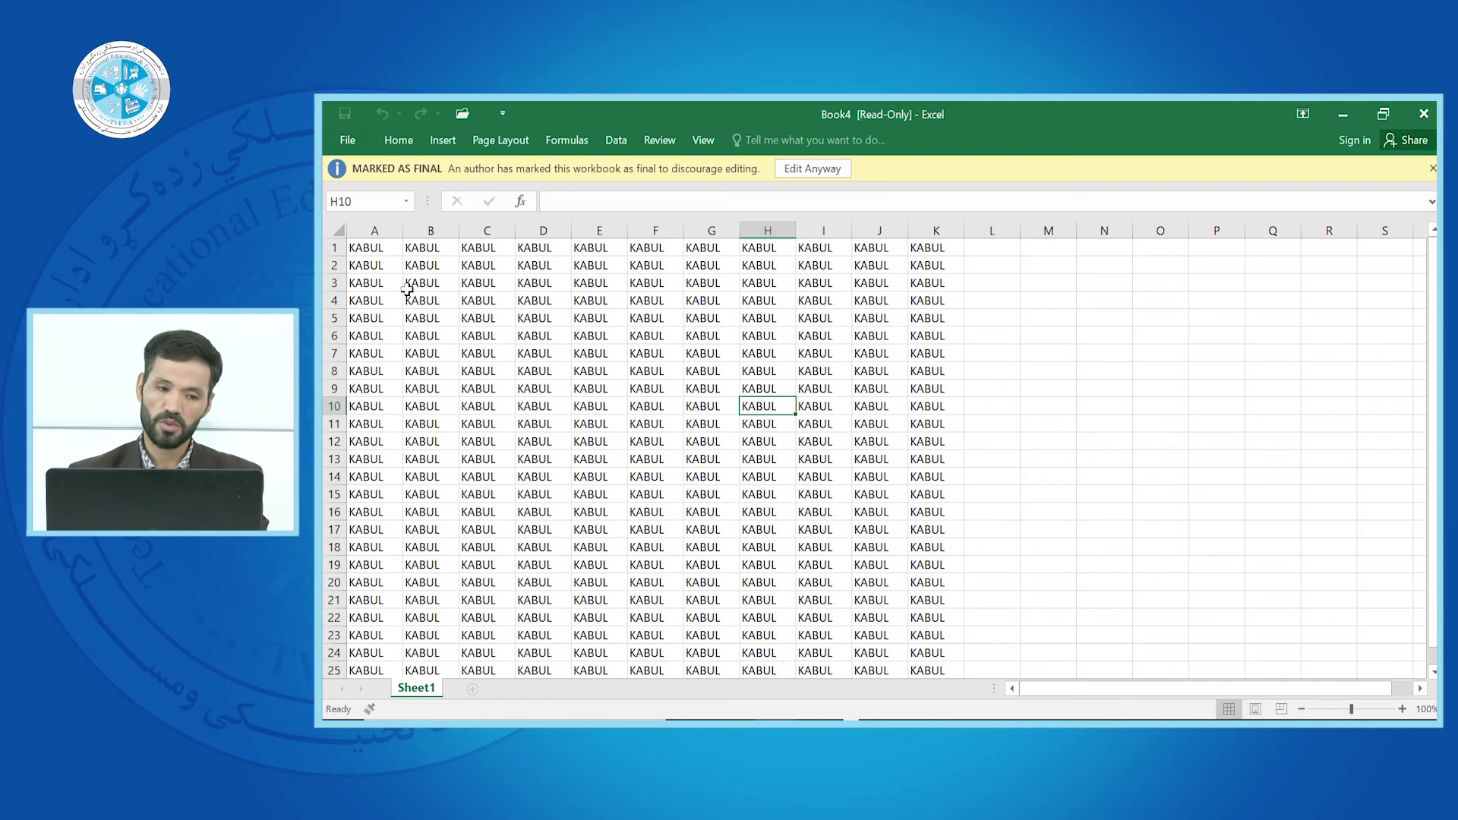
pyautogui.click(695, 368)
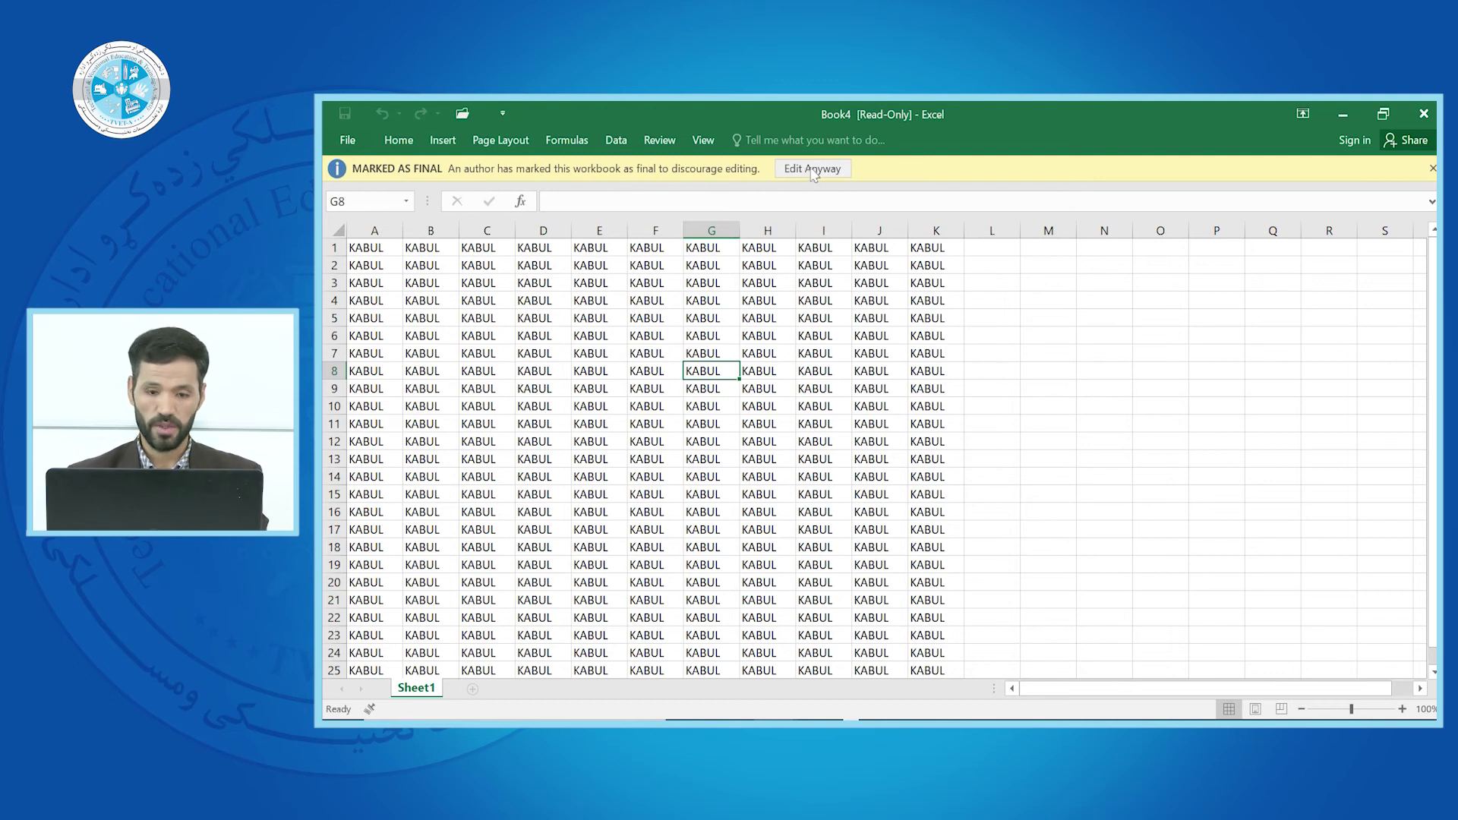
# Enable editing of the final-marked workbook and enter ZZ in cell G5
pyautogui.click(814, 170)
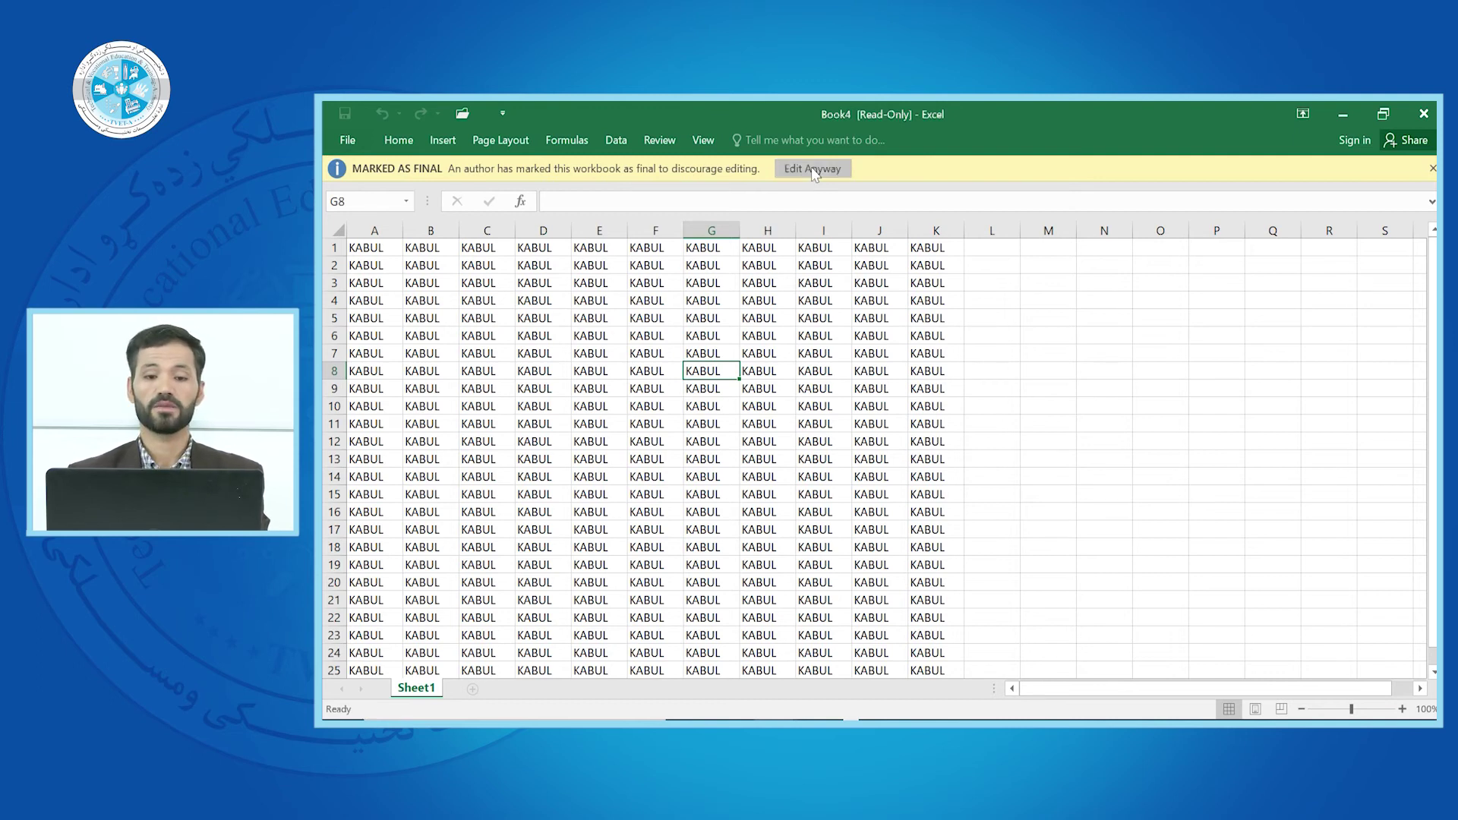
pyautogui.click(698, 366)
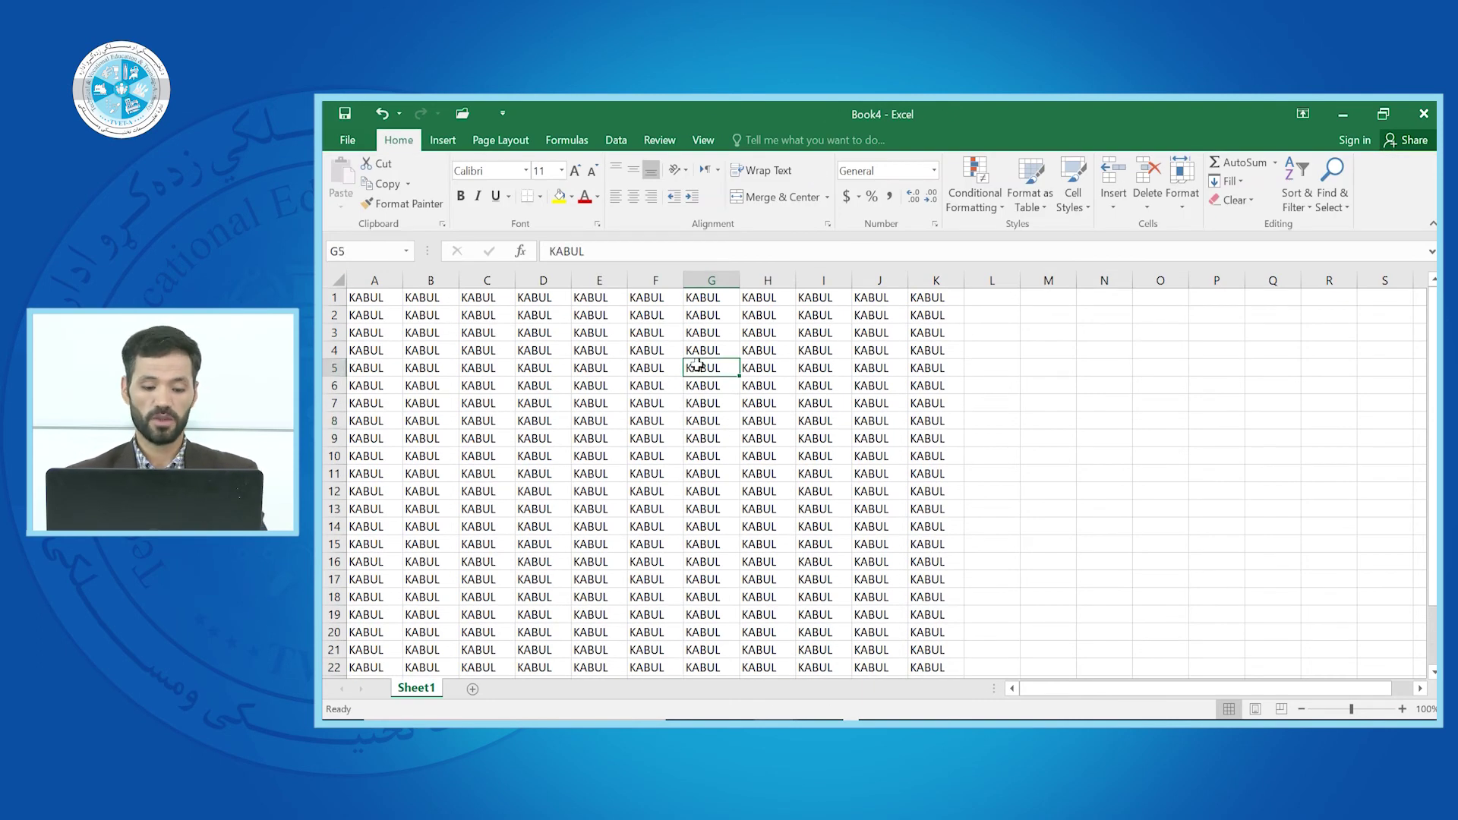
pyautogui.write('ZZ')
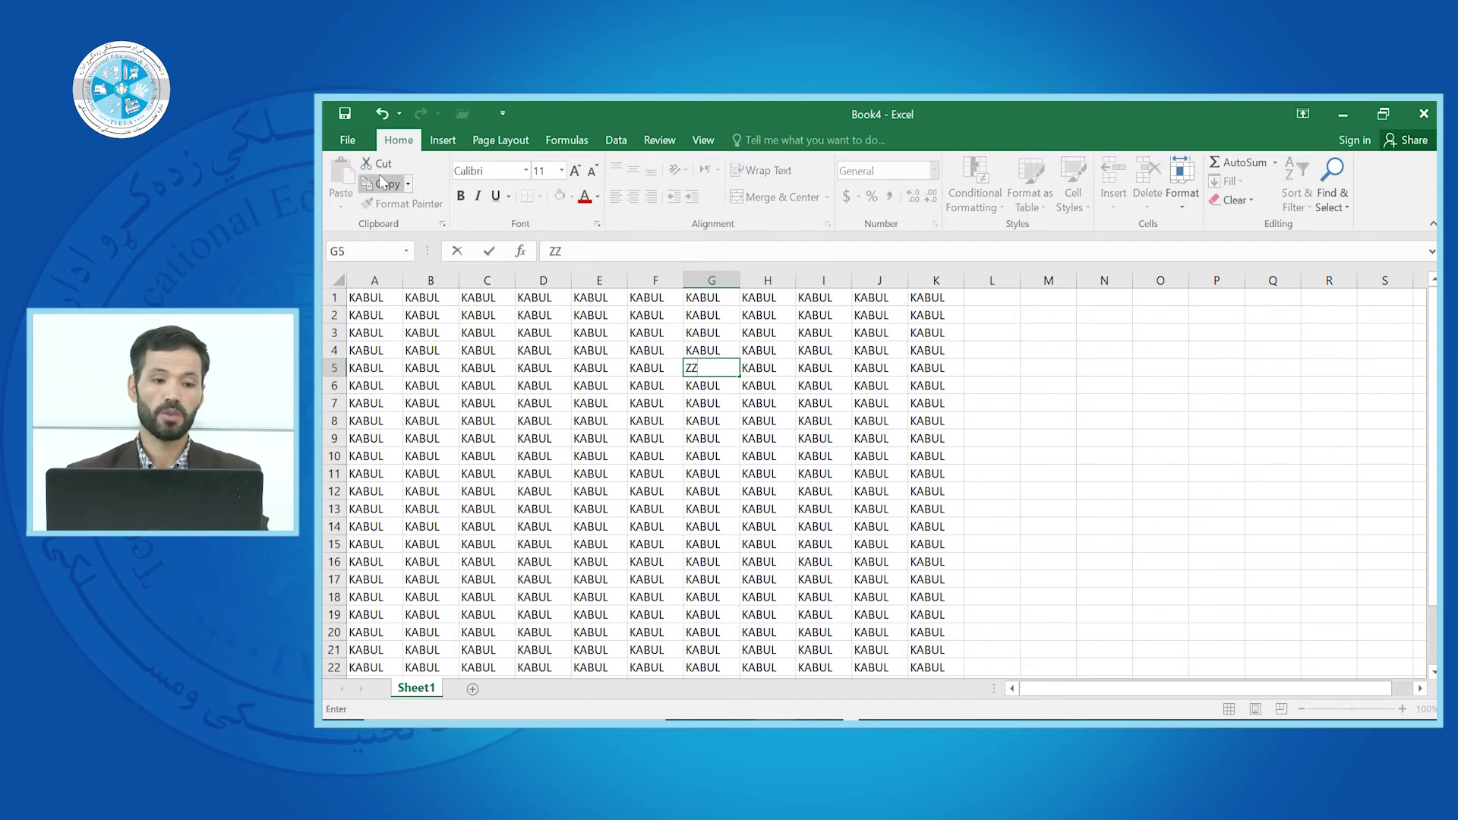
# Choose Encrypt with Password from Book4's Protect Workbook options
pyautogui.click(348, 139)
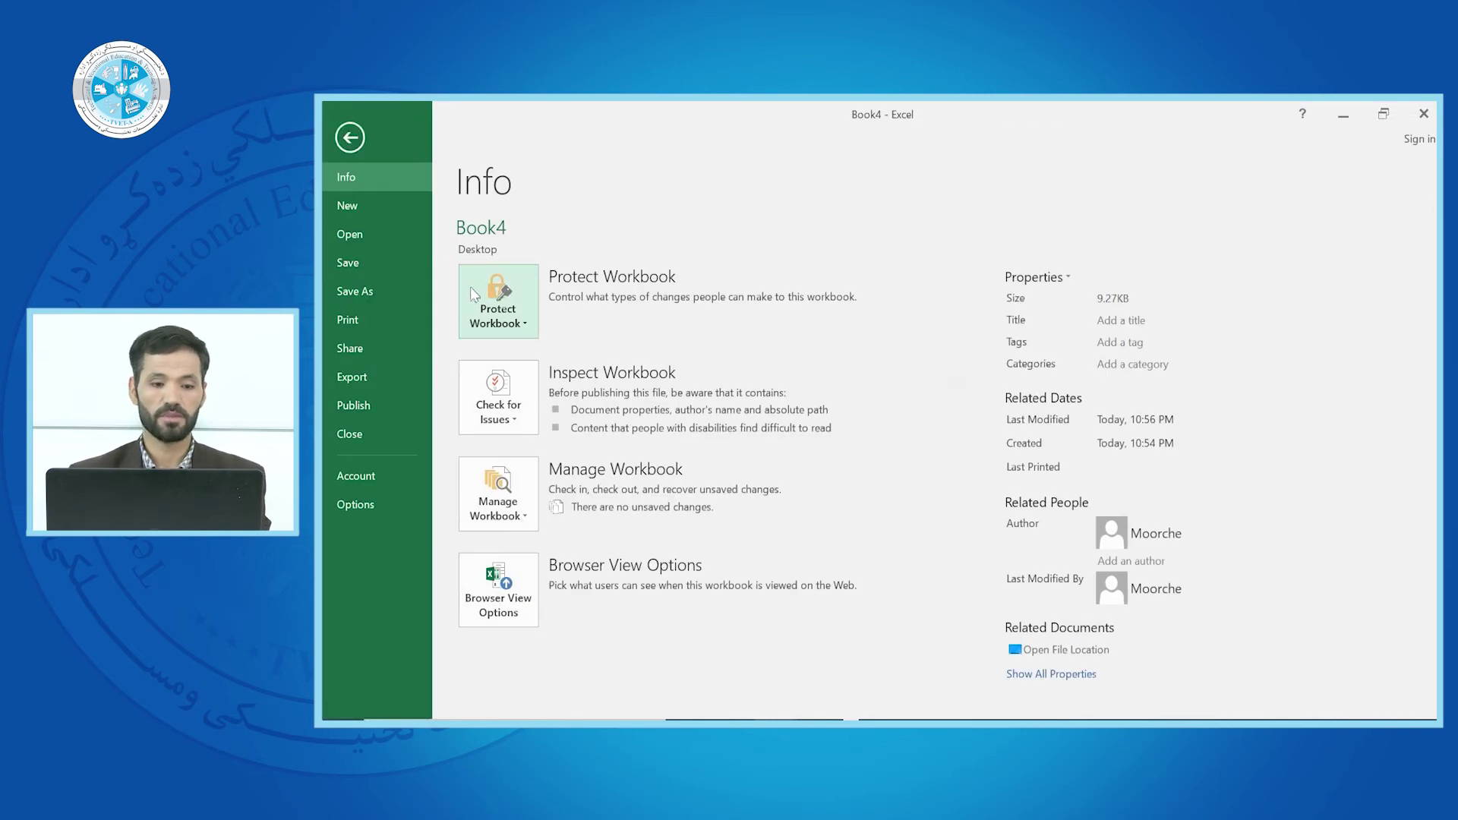
pyautogui.click(509, 306)
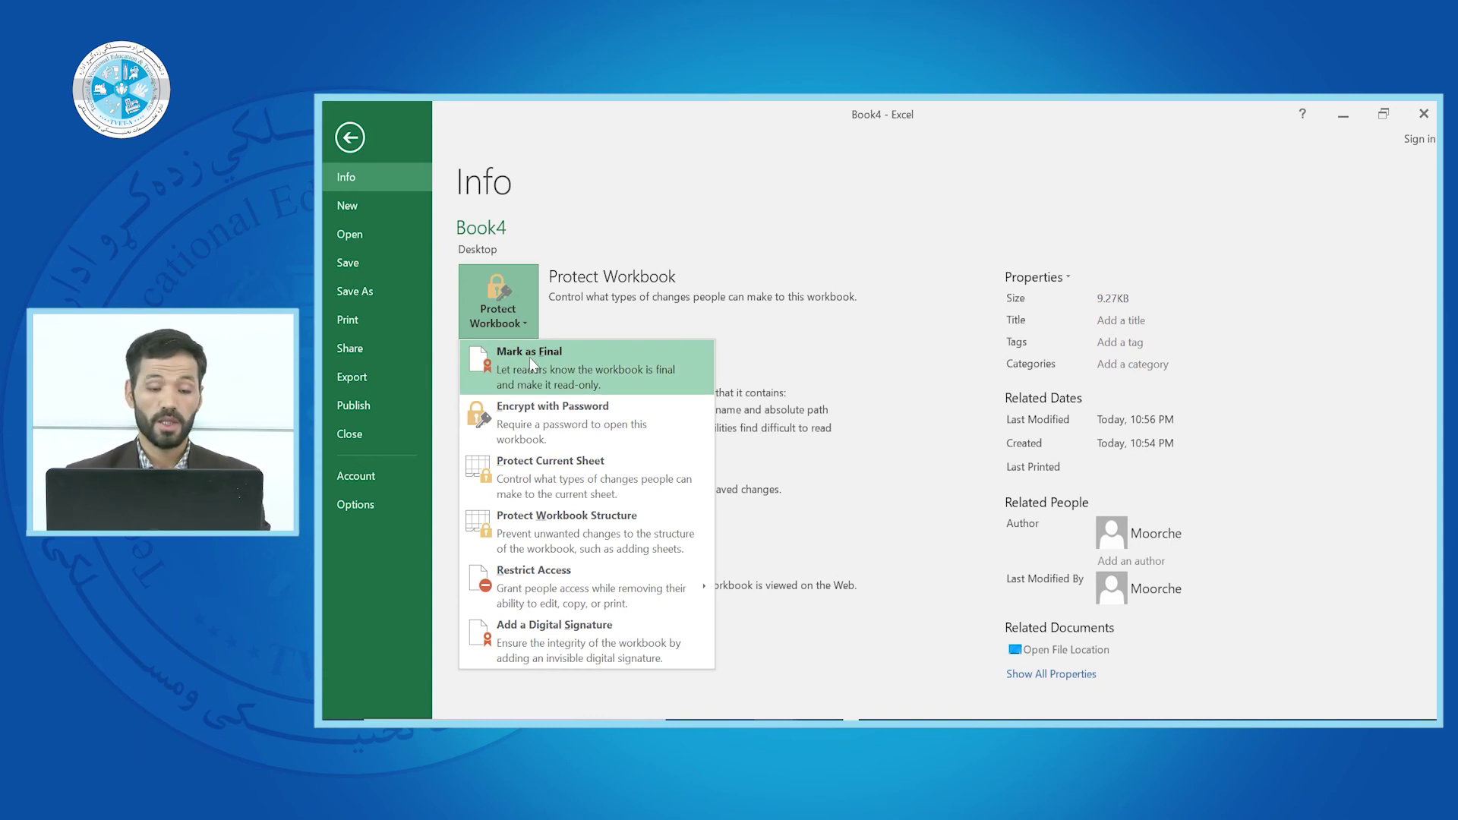
pyautogui.click(534, 427)
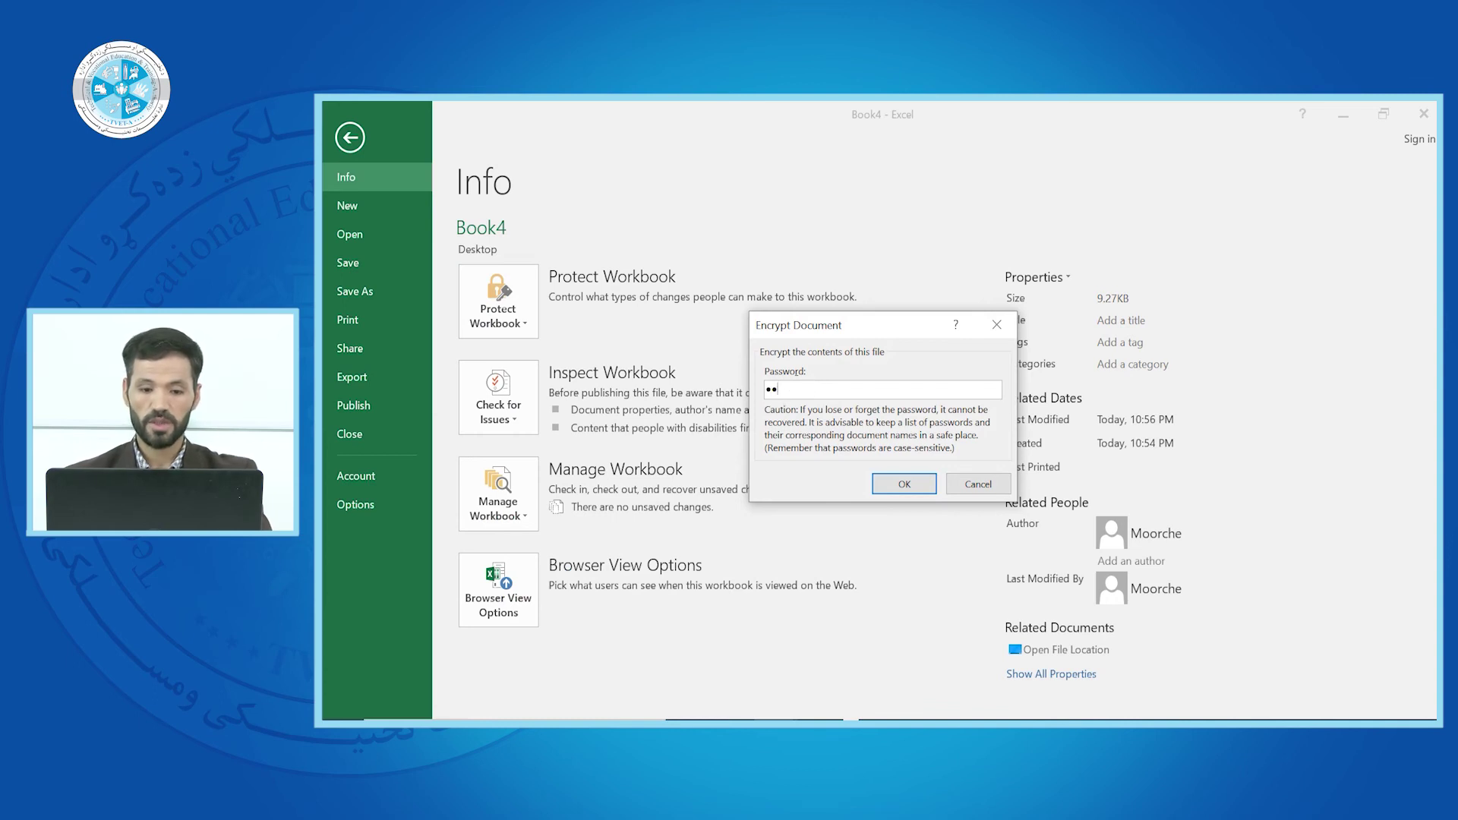
# Enter and confirm an open password for Book4, then close its window
pyautogui.click(893, 486)
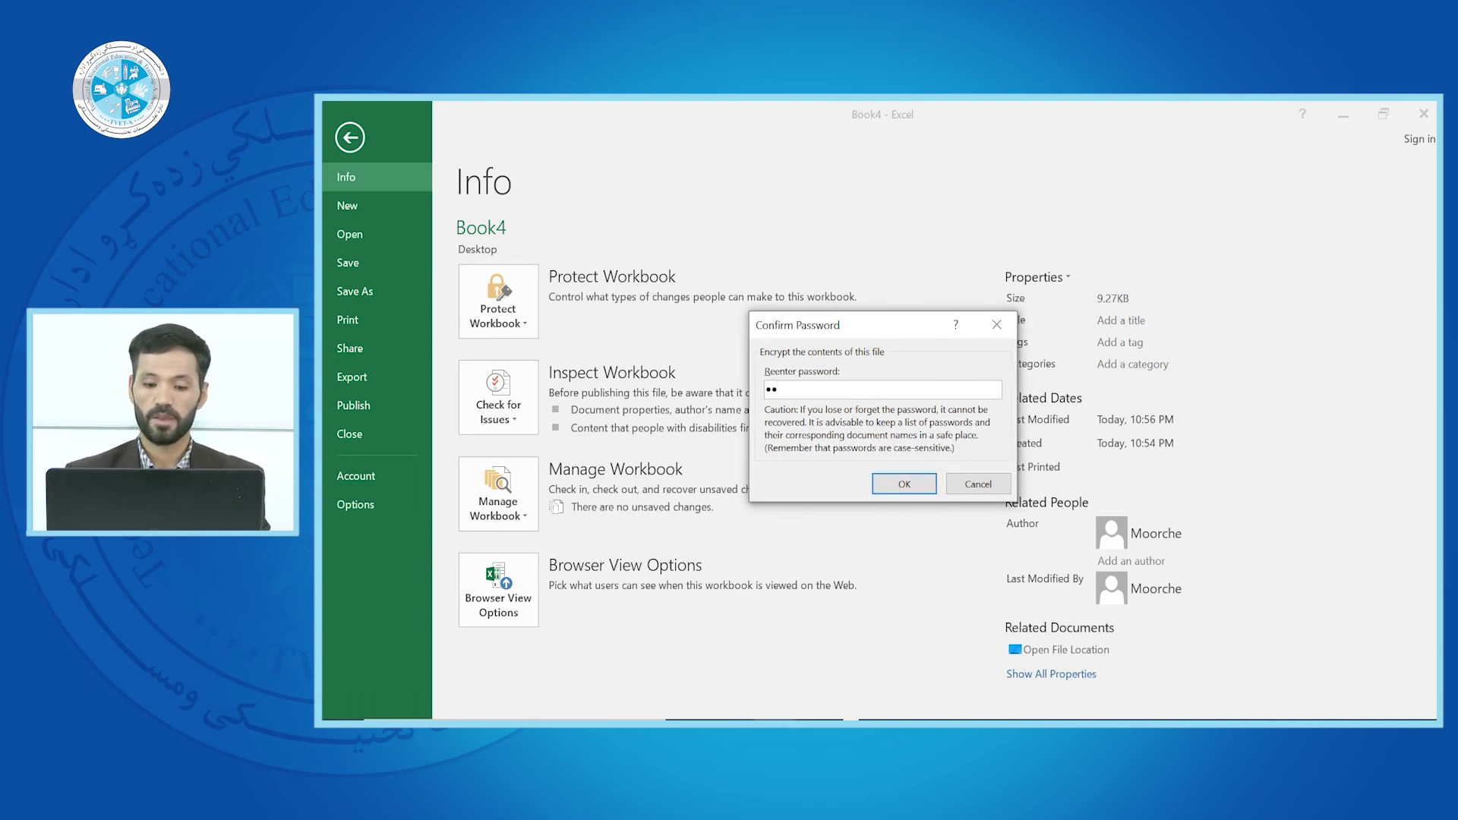
pyautogui.click(893, 484)
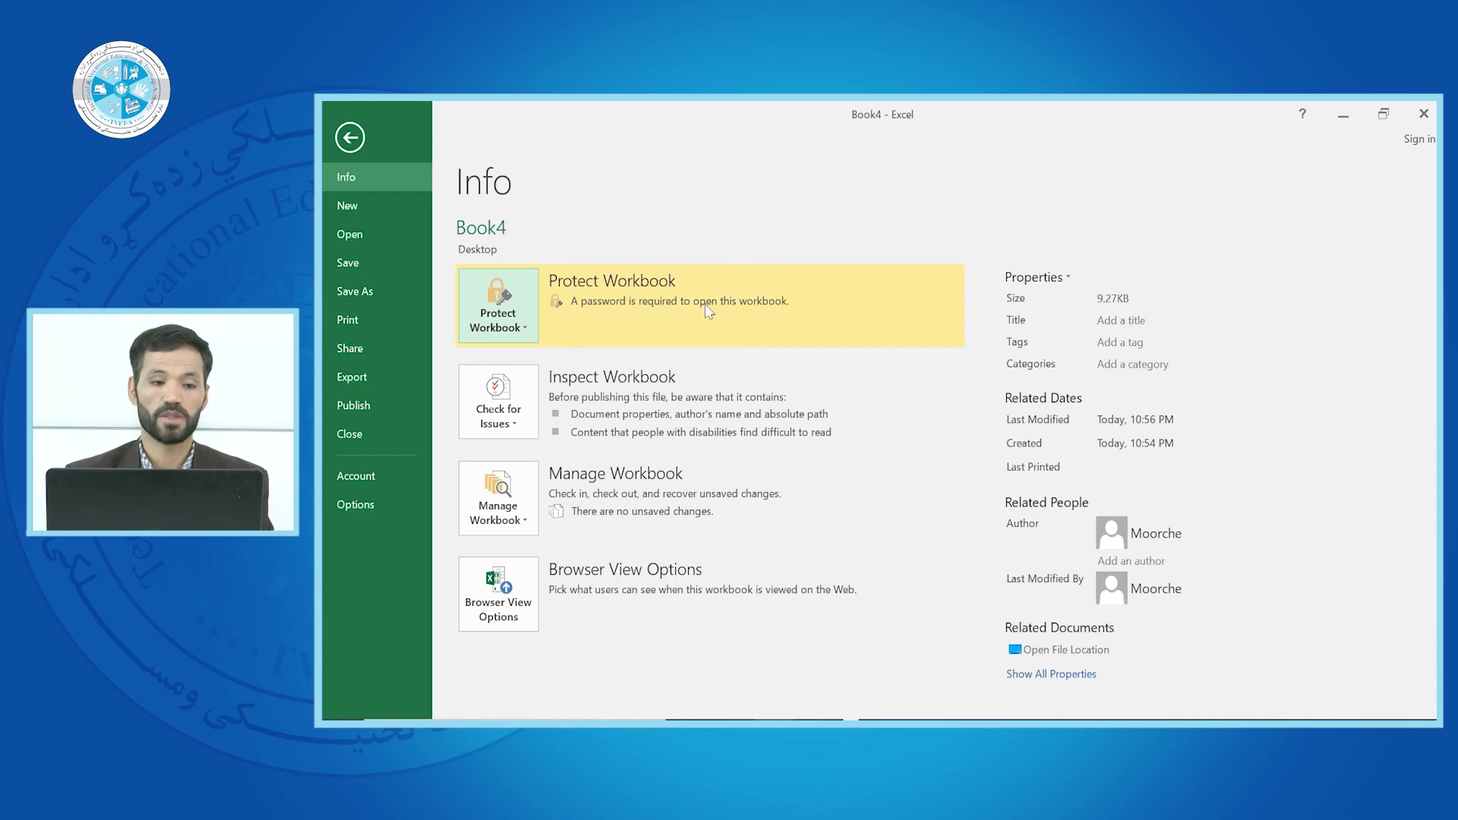
pyautogui.click(352, 138)
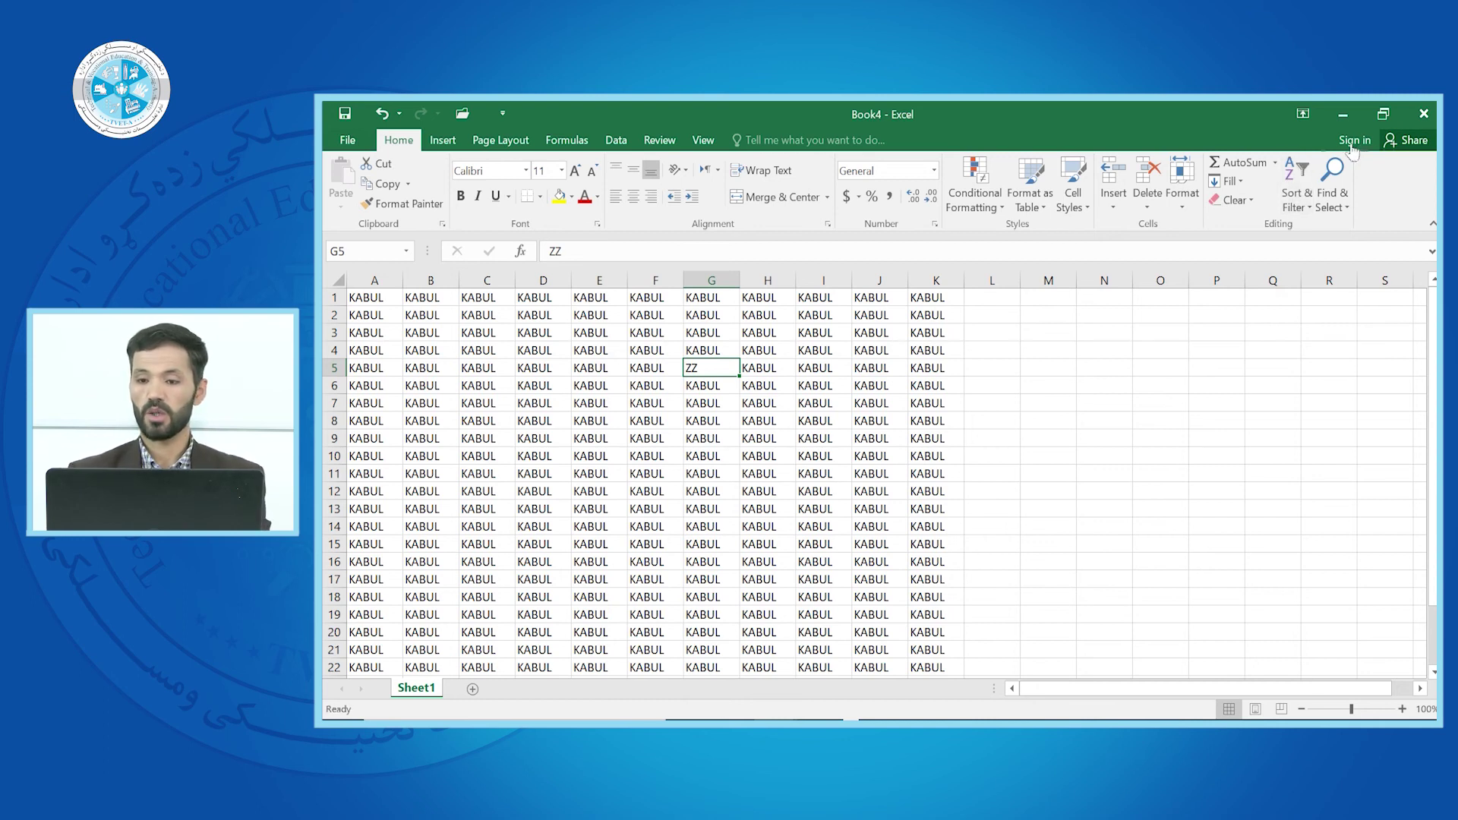
pyautogui.click(1424, 114)
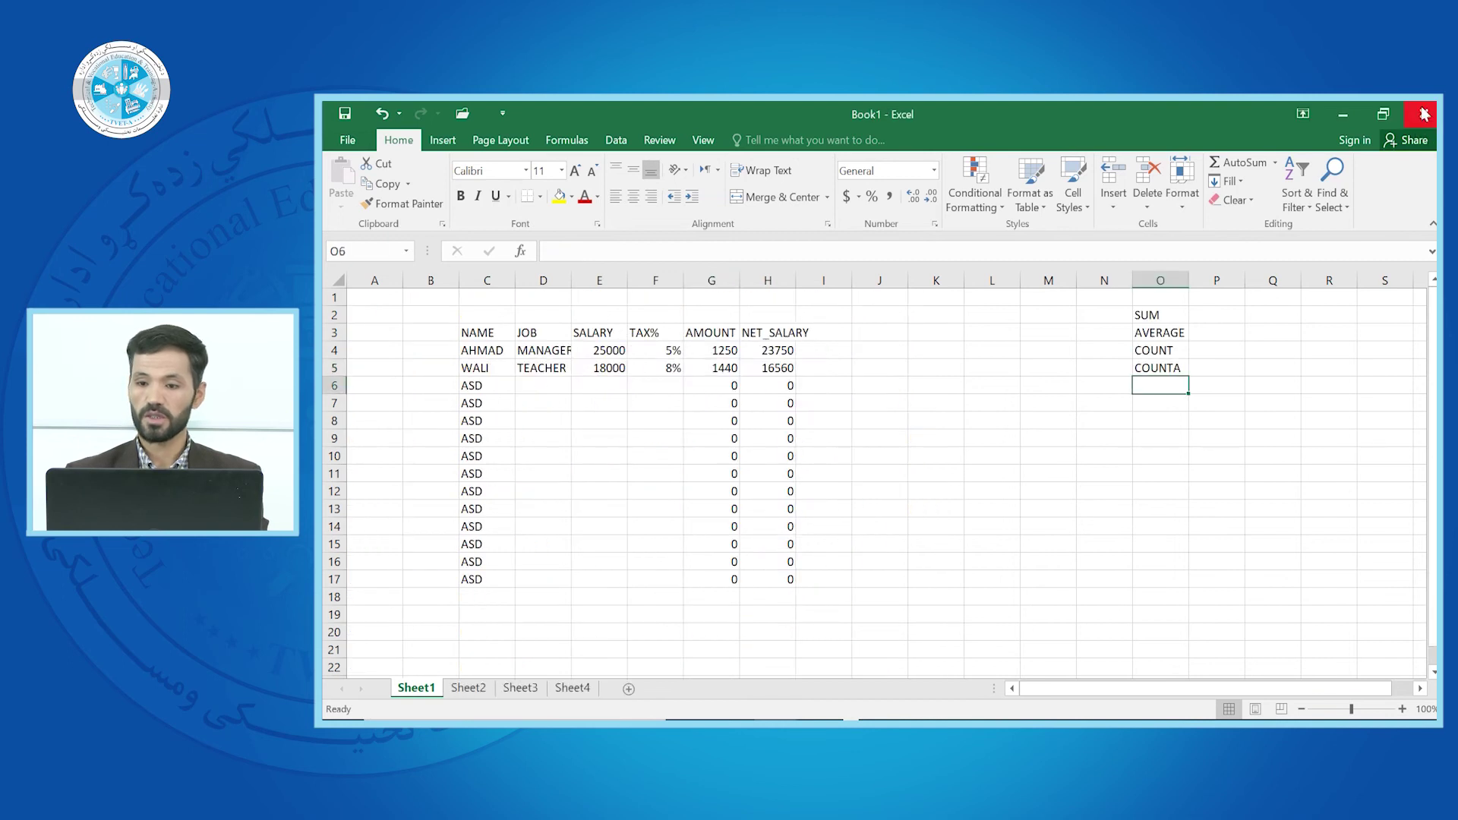
# Minimize Excel and reopen Book4 from its Desktop icon
pyautogui.click(1349, 114)
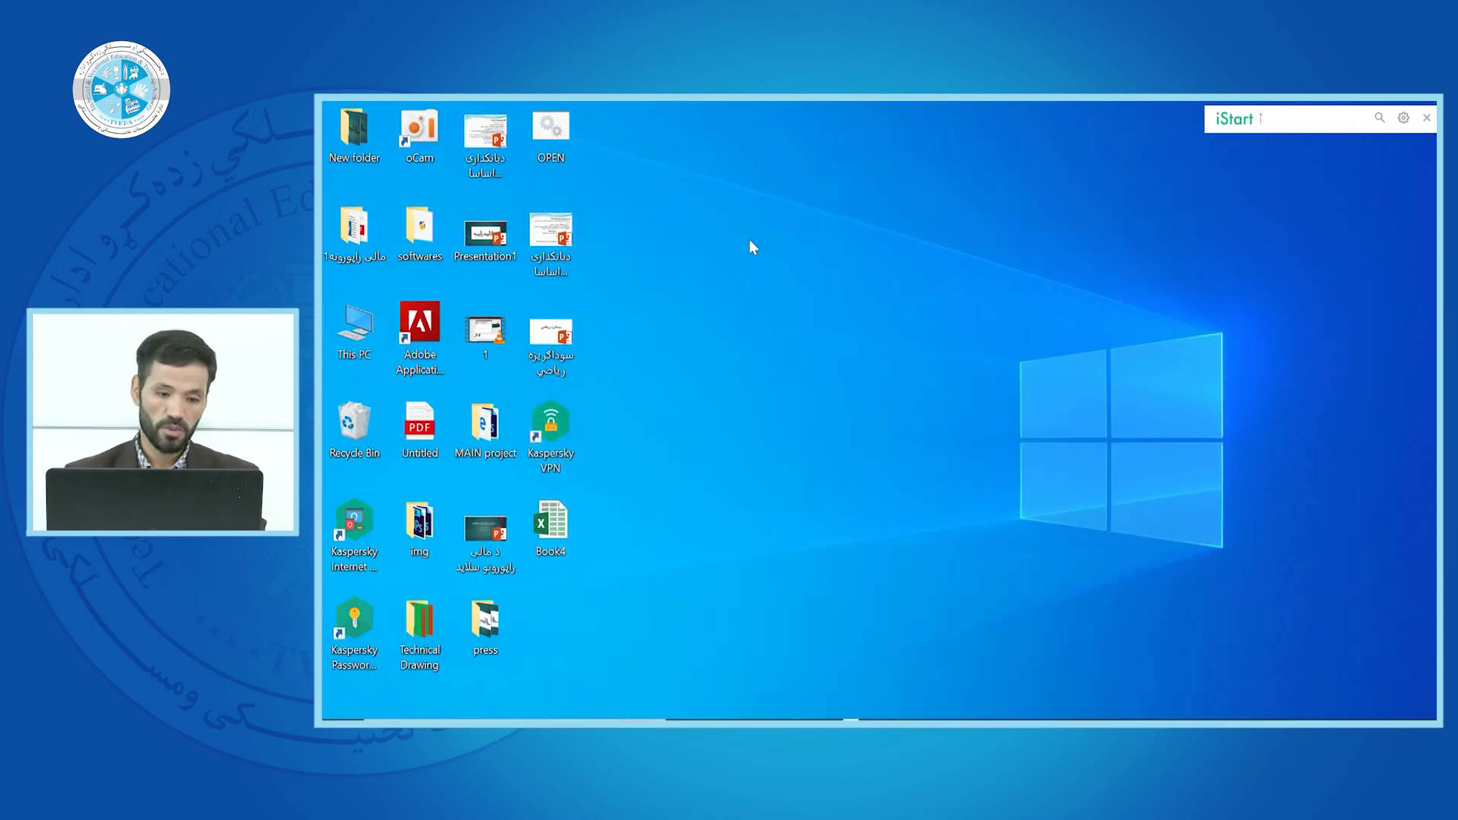
pyautogui.doubleClick(563, 530)
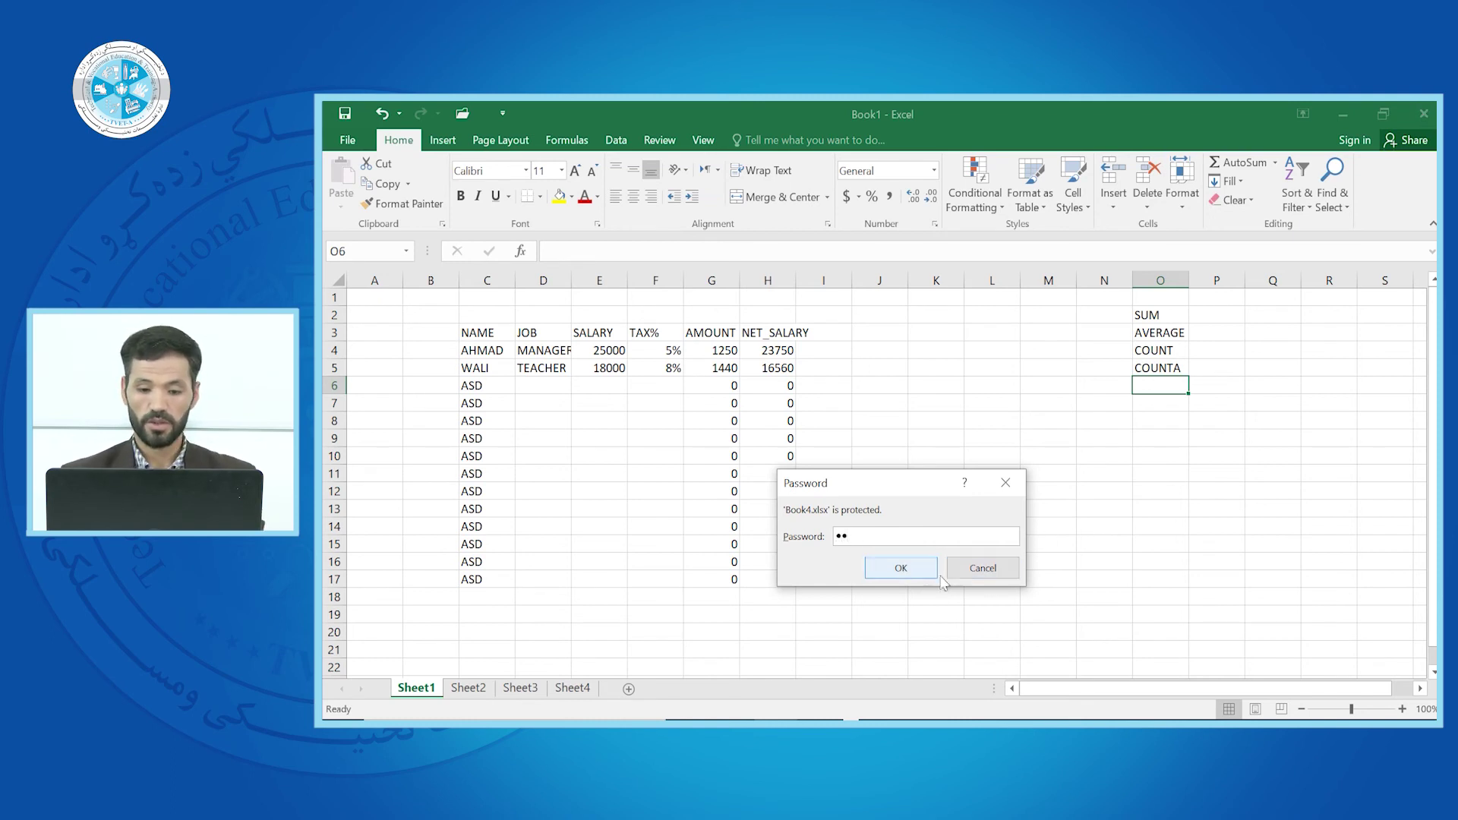
# Submit the password to open Book4 and close Book1 without saving
pyautogui.click(900, 570)
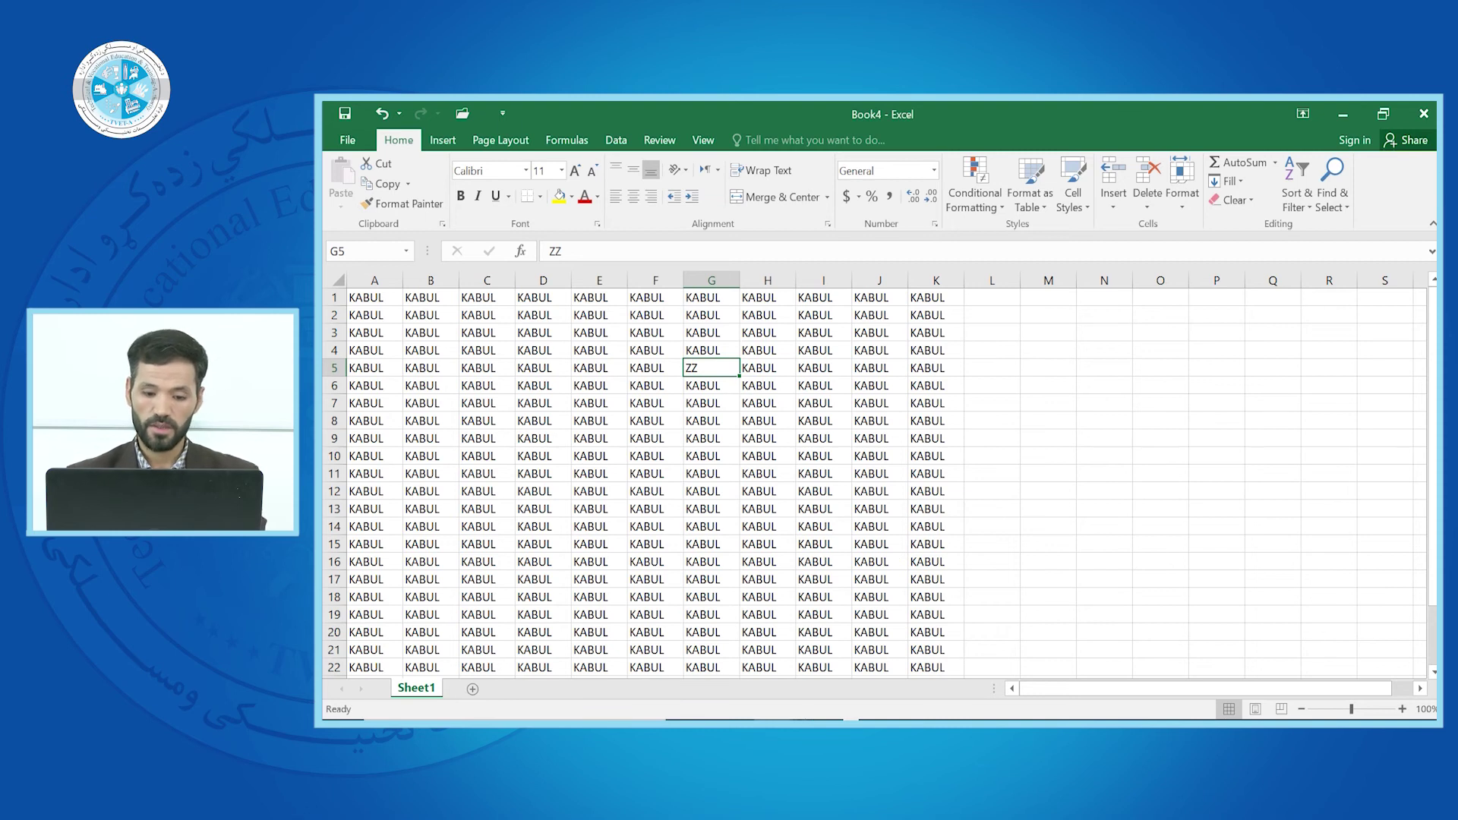
pyautogui.moveTo(775, 722)
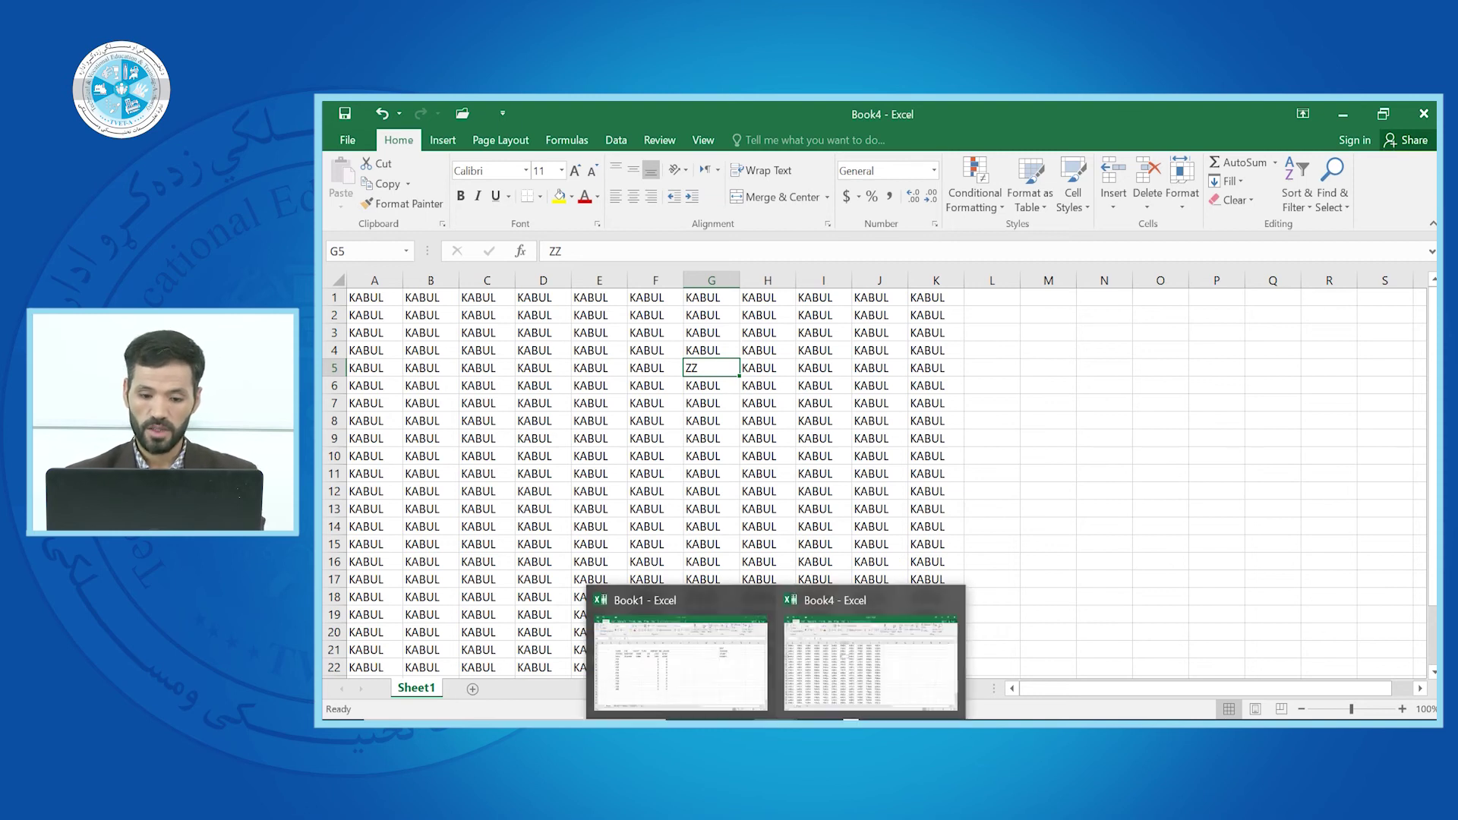
pyautogui.click(758, 599)
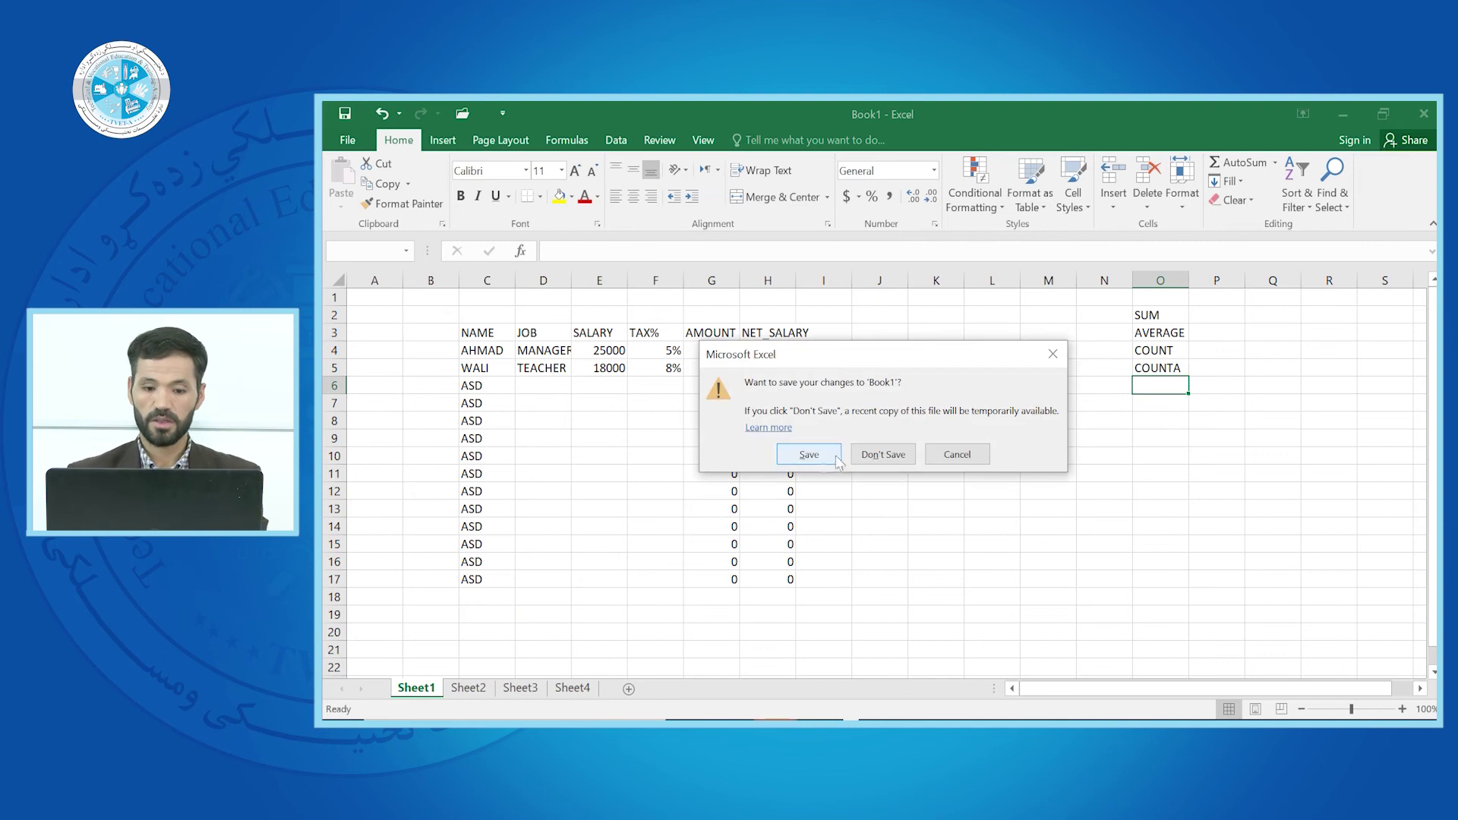
pyautogui.click(873, 453)
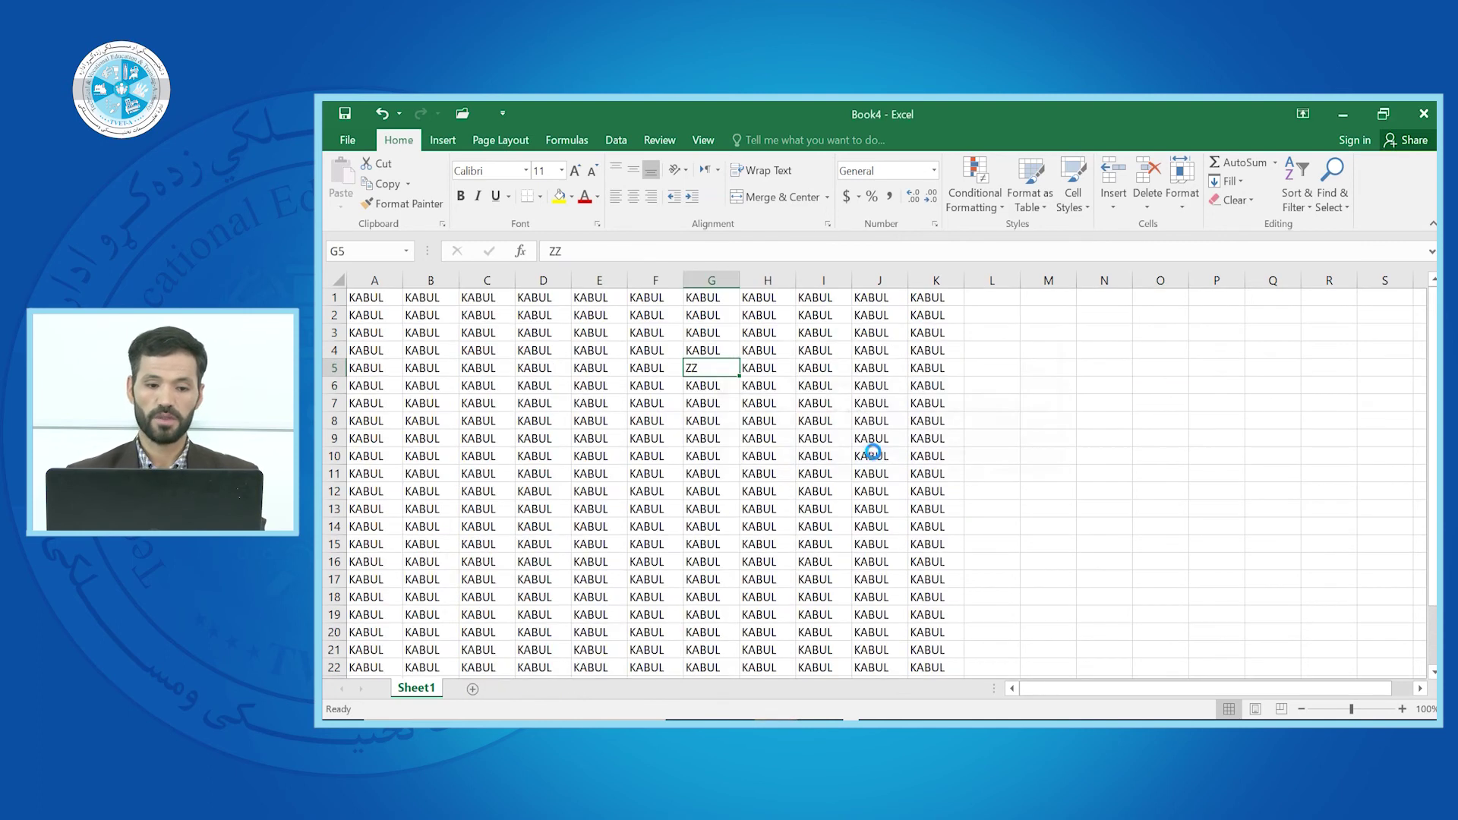
pyautogui.click(607, 409)
# Open Book4's Encrypt with Password settings and confirm the existing password unchanged
pyautogui.click(347, 140)
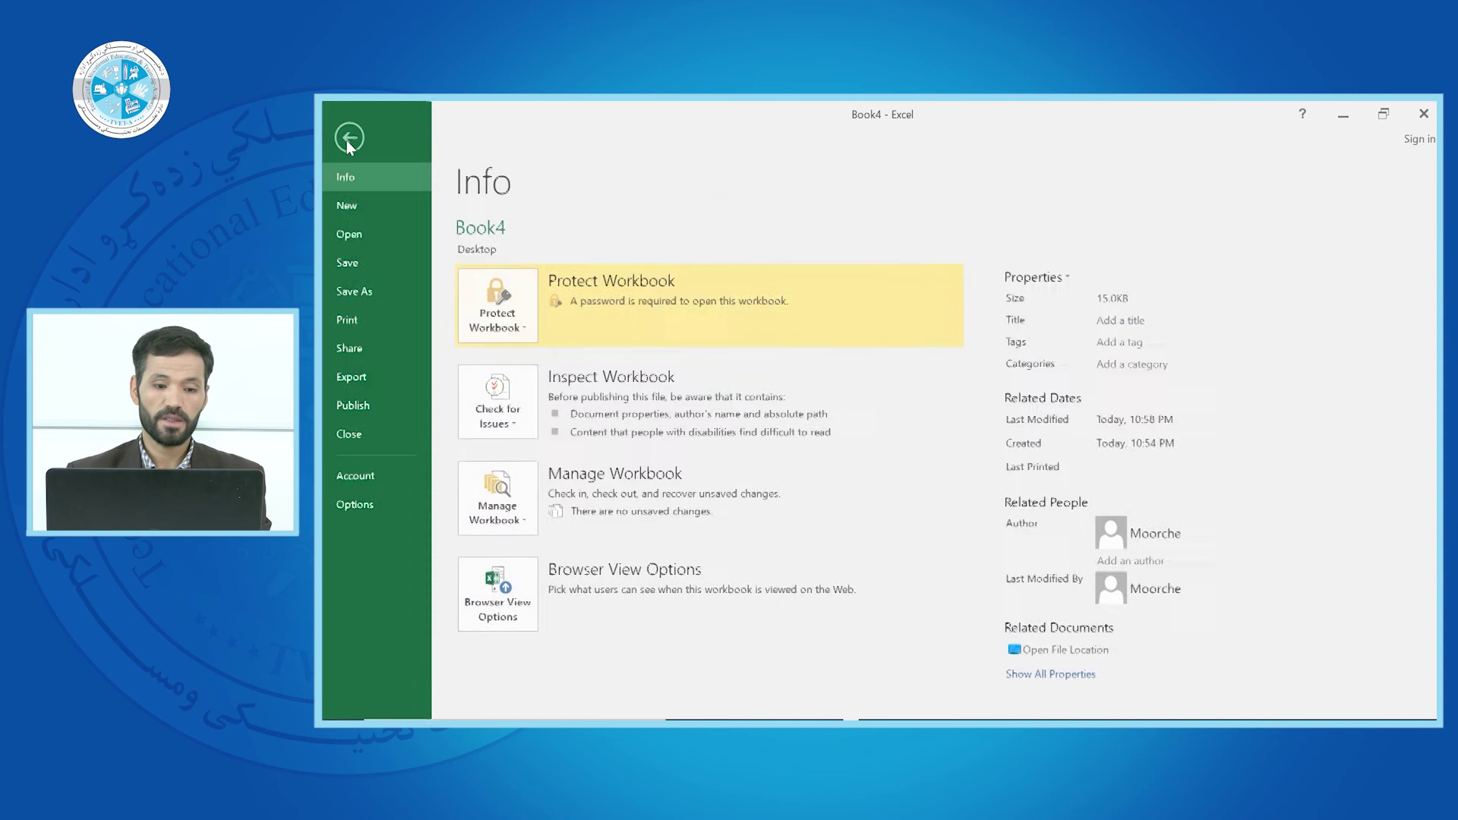
pyautogui.click(521, 322)
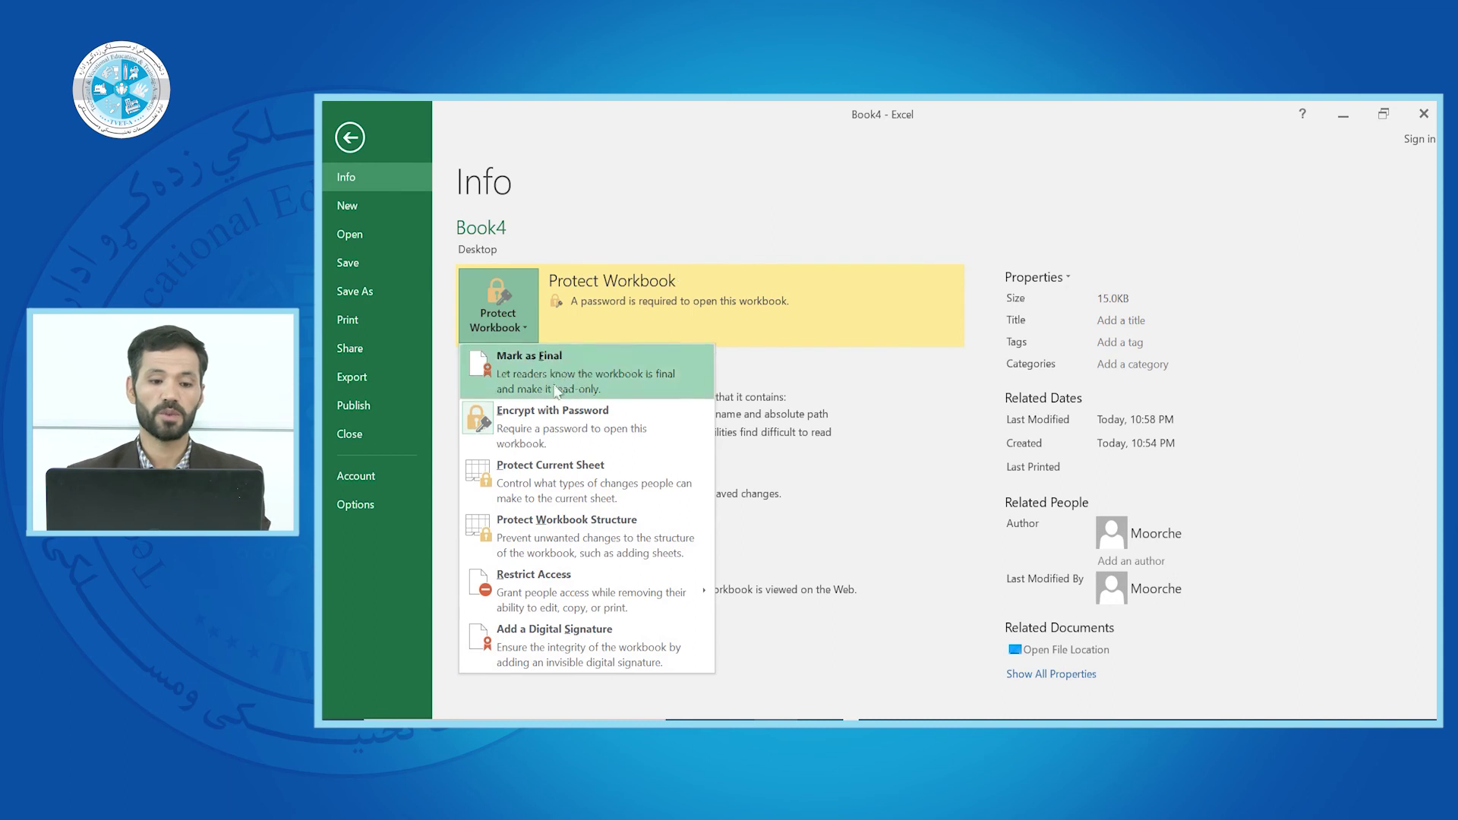
pyautogui.click(495, 420)
pyautogui.write('12')
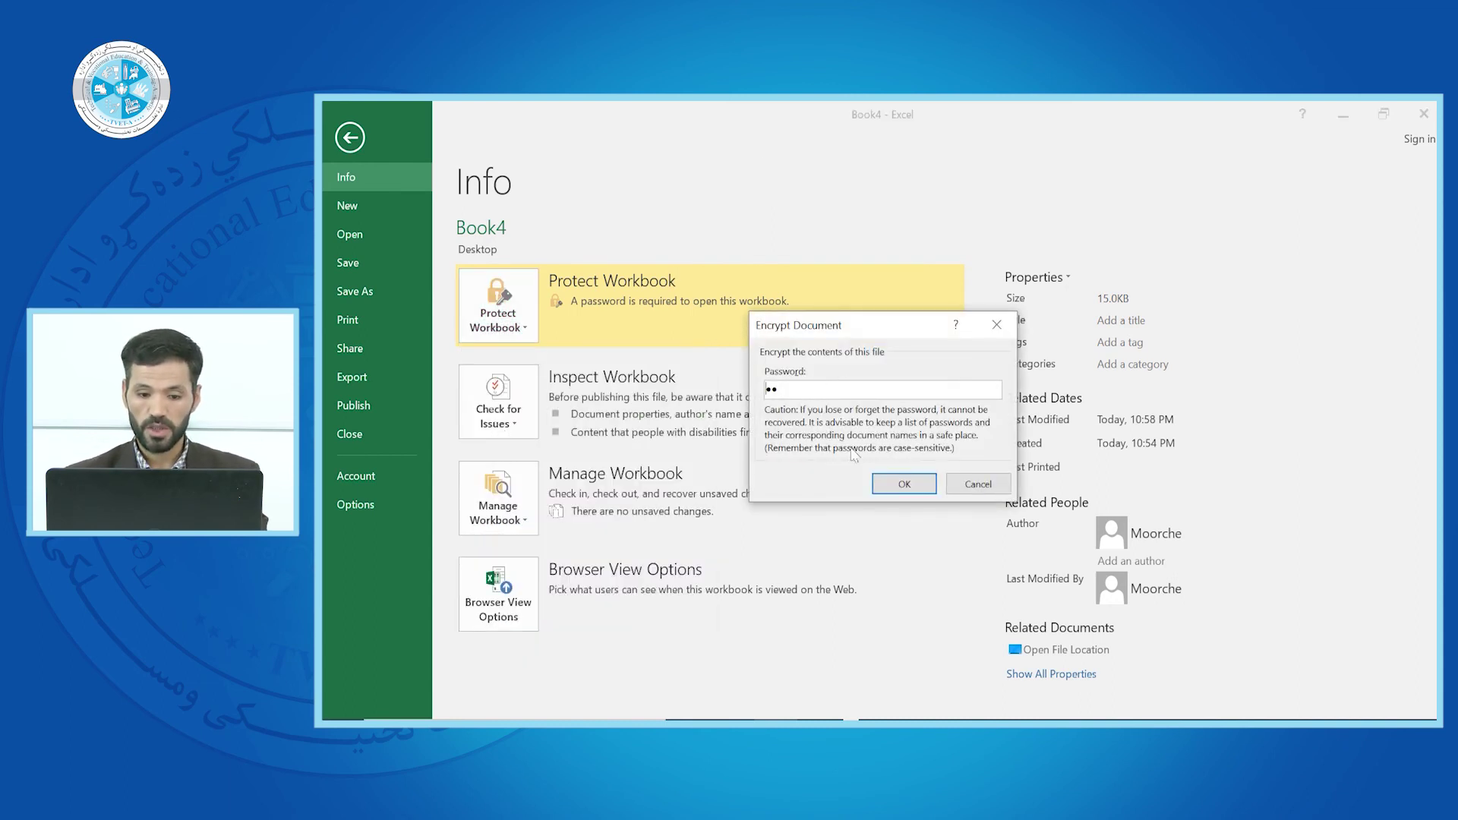
pyautogui.click(883, 486)
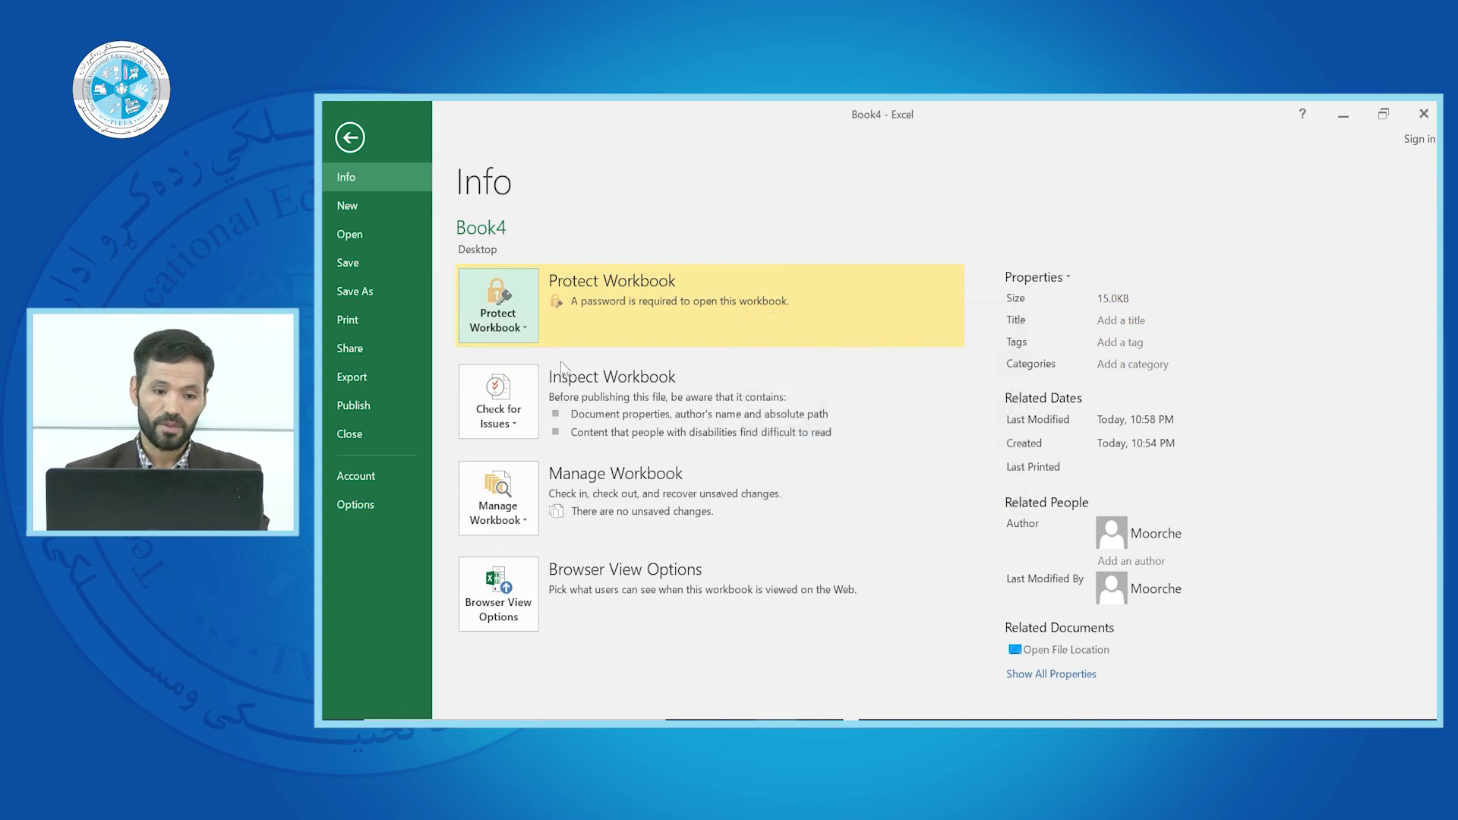
# Delete the existing open password so Book4 no longer requires one
pyautogui.click(521, 322)
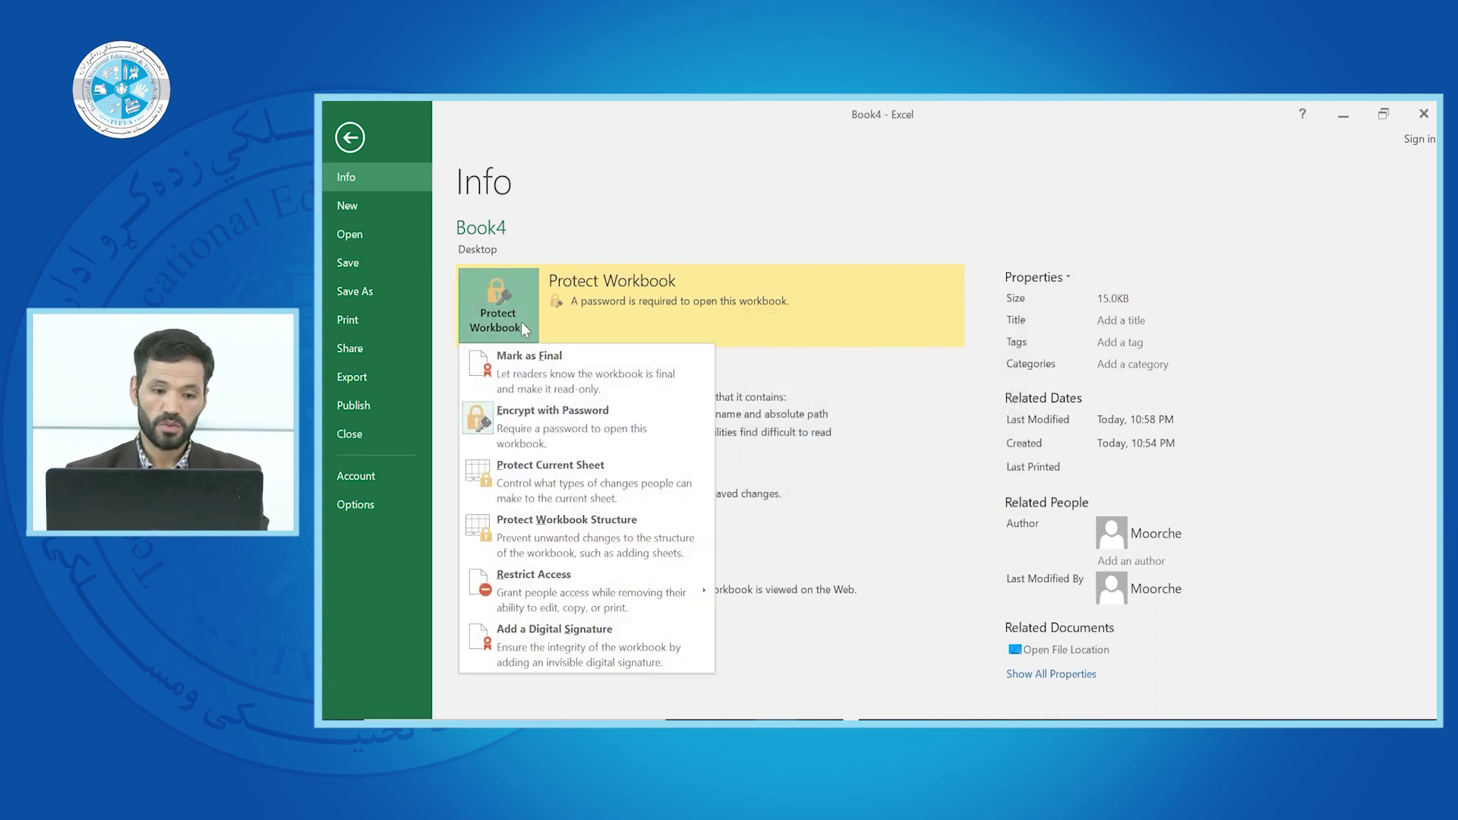
pyautogui.click(508, 410)
pyautogui.write('12')
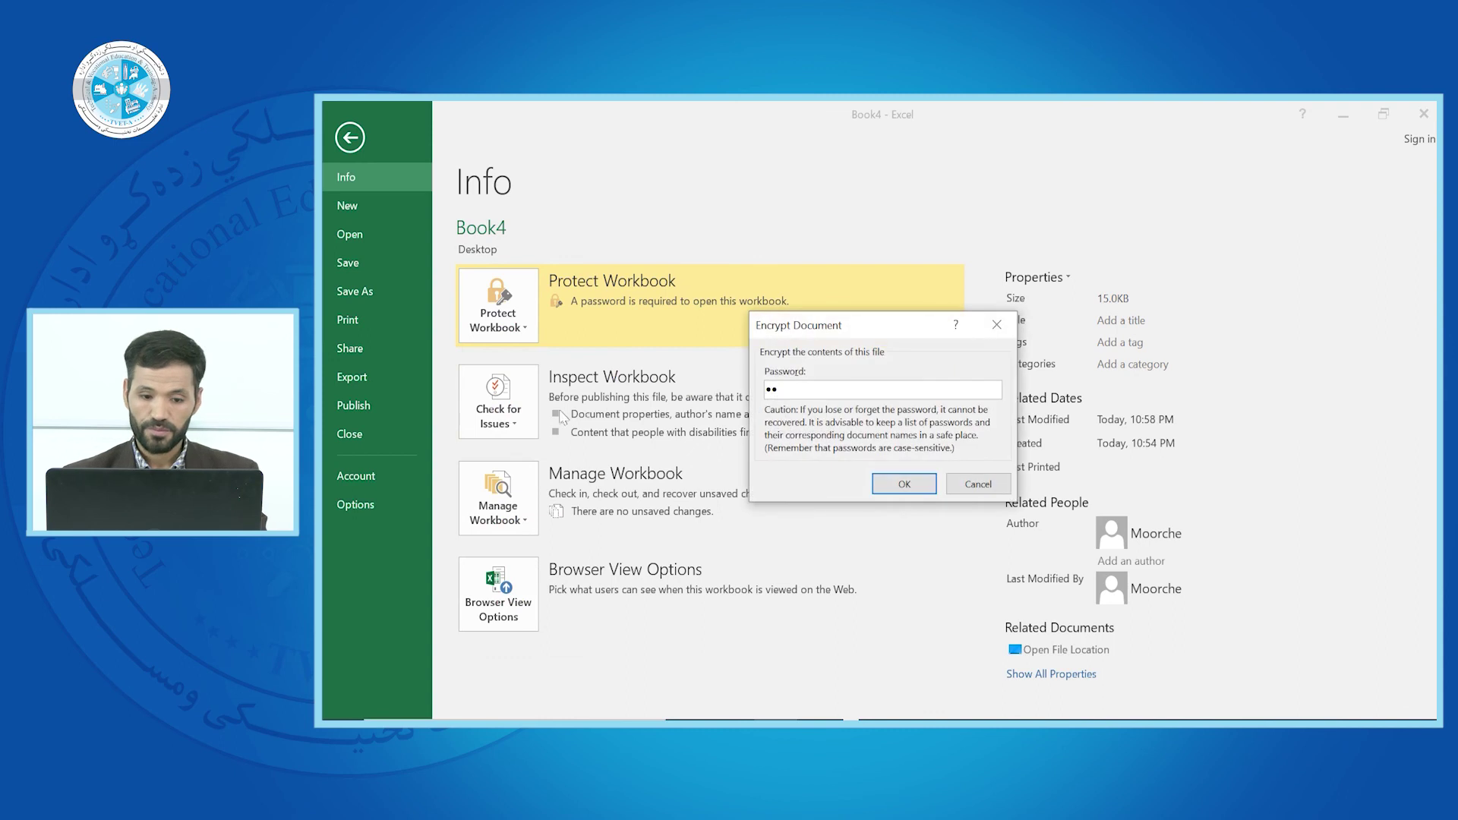
pyautogui.hotkey('ctrl', 'a')
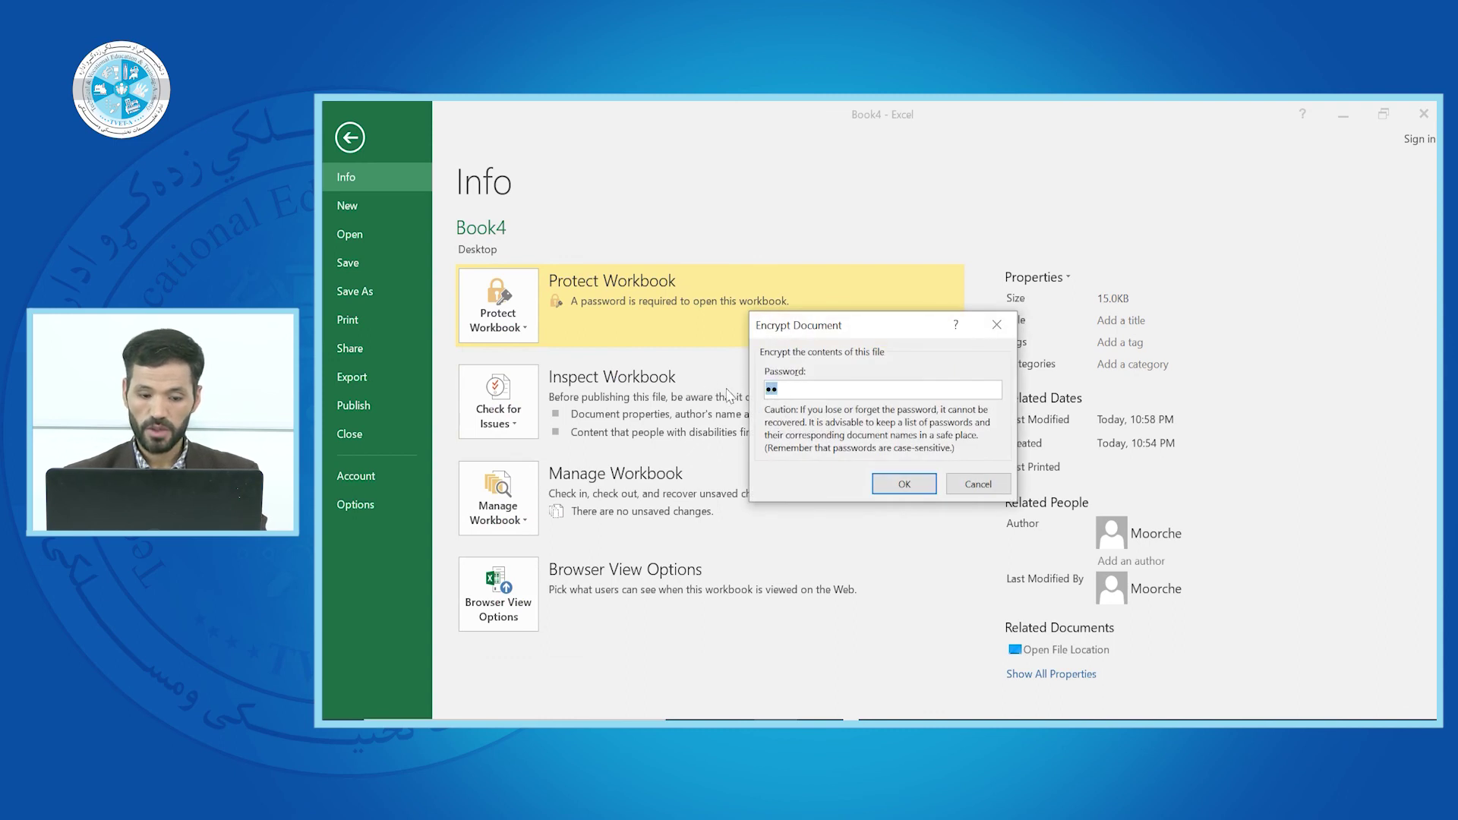
pyautogui.press('BackSpace')
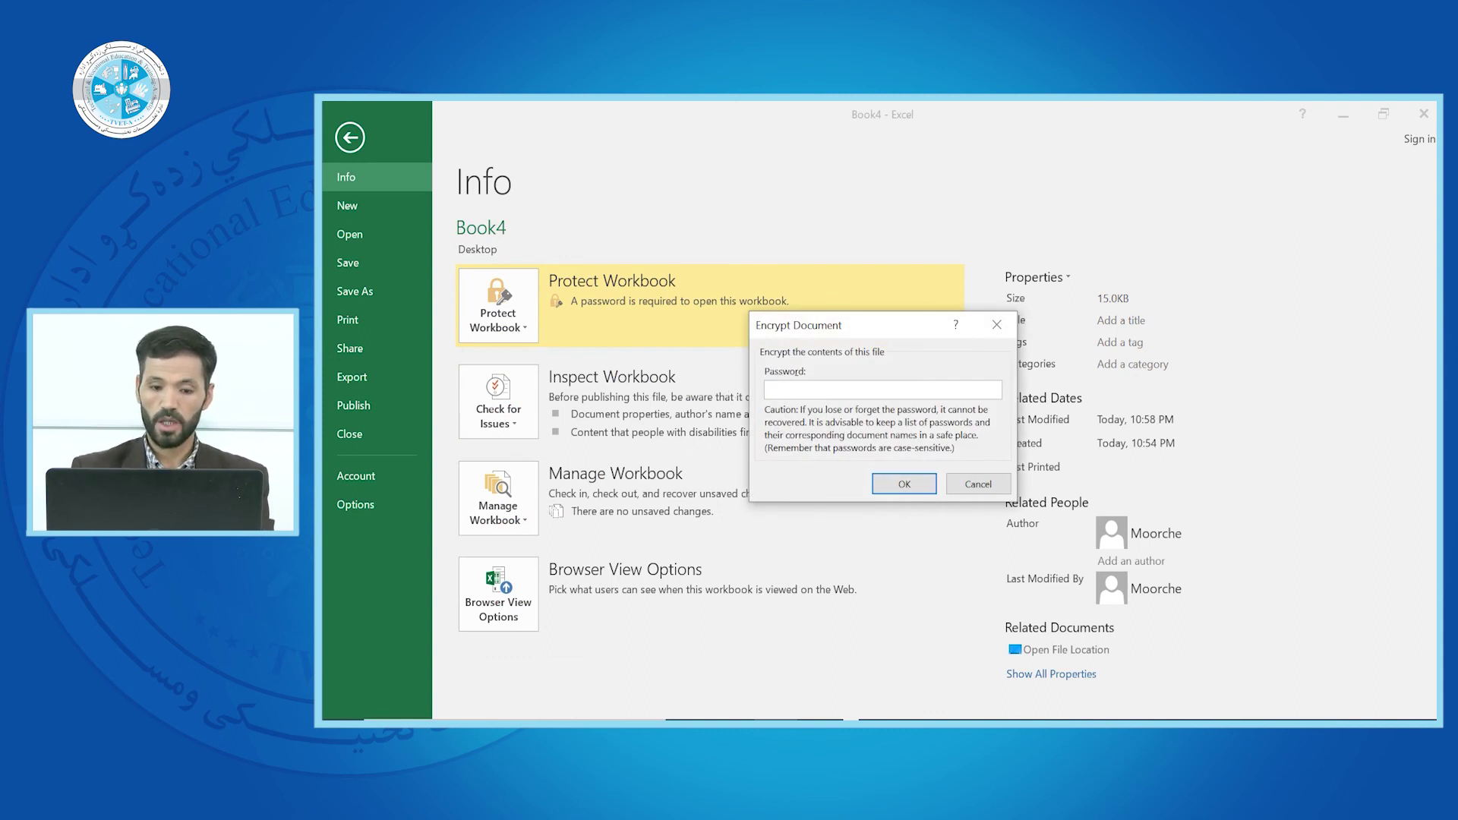
pyautogui.click(903, 484)
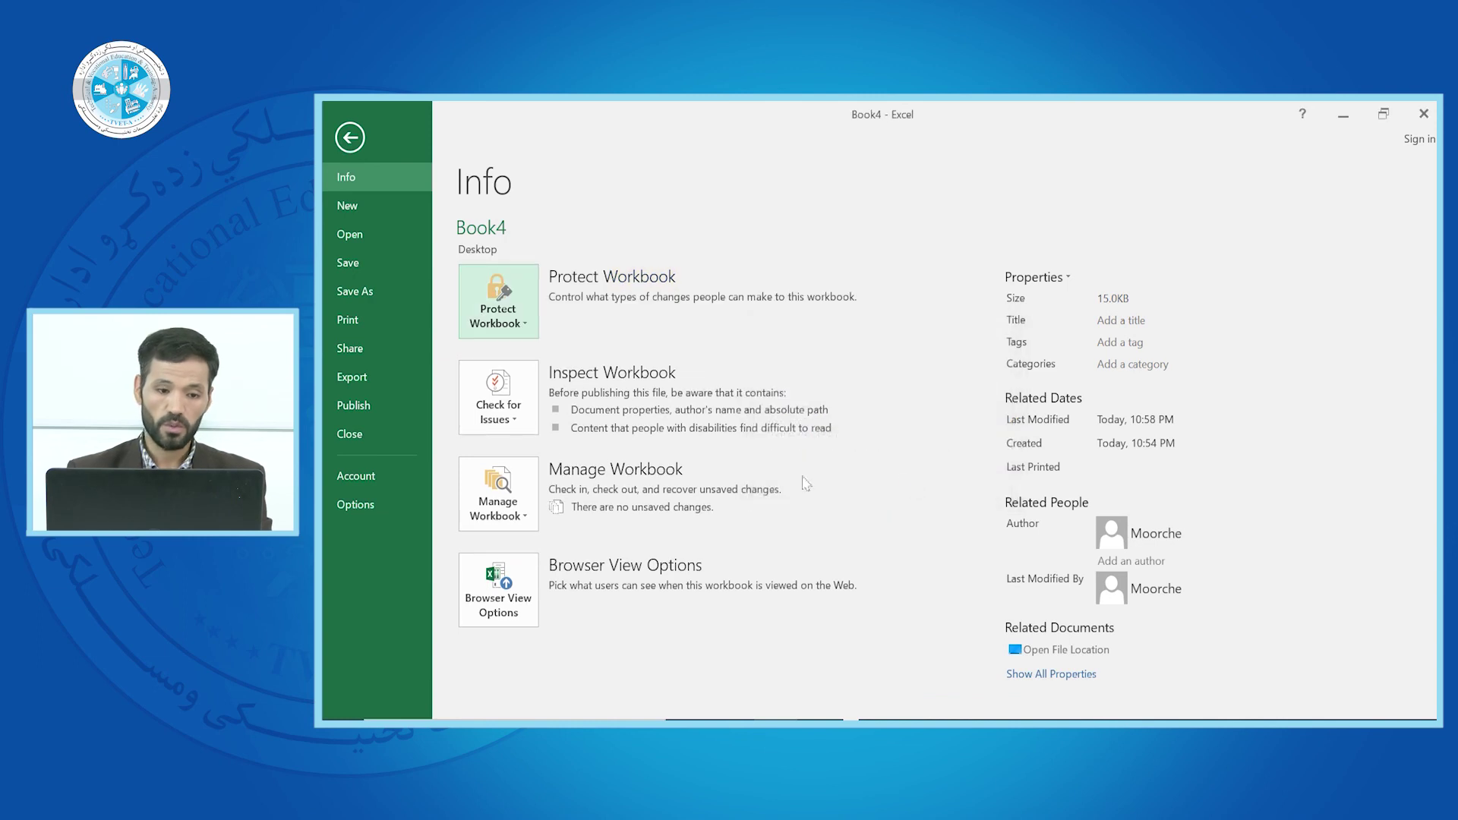
pyautogui.click(527, 324)
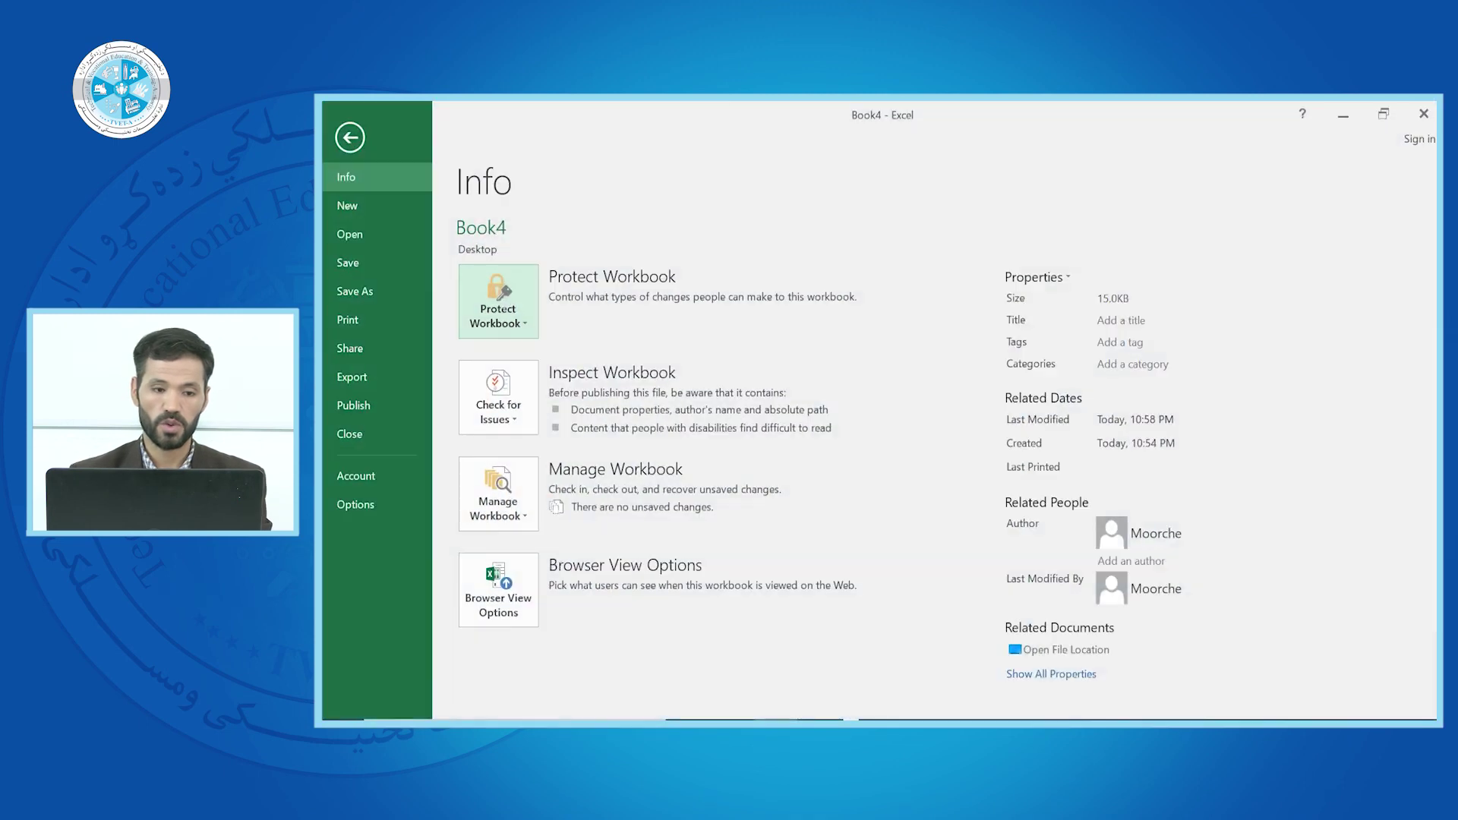
pyautogui.click(353, 137)
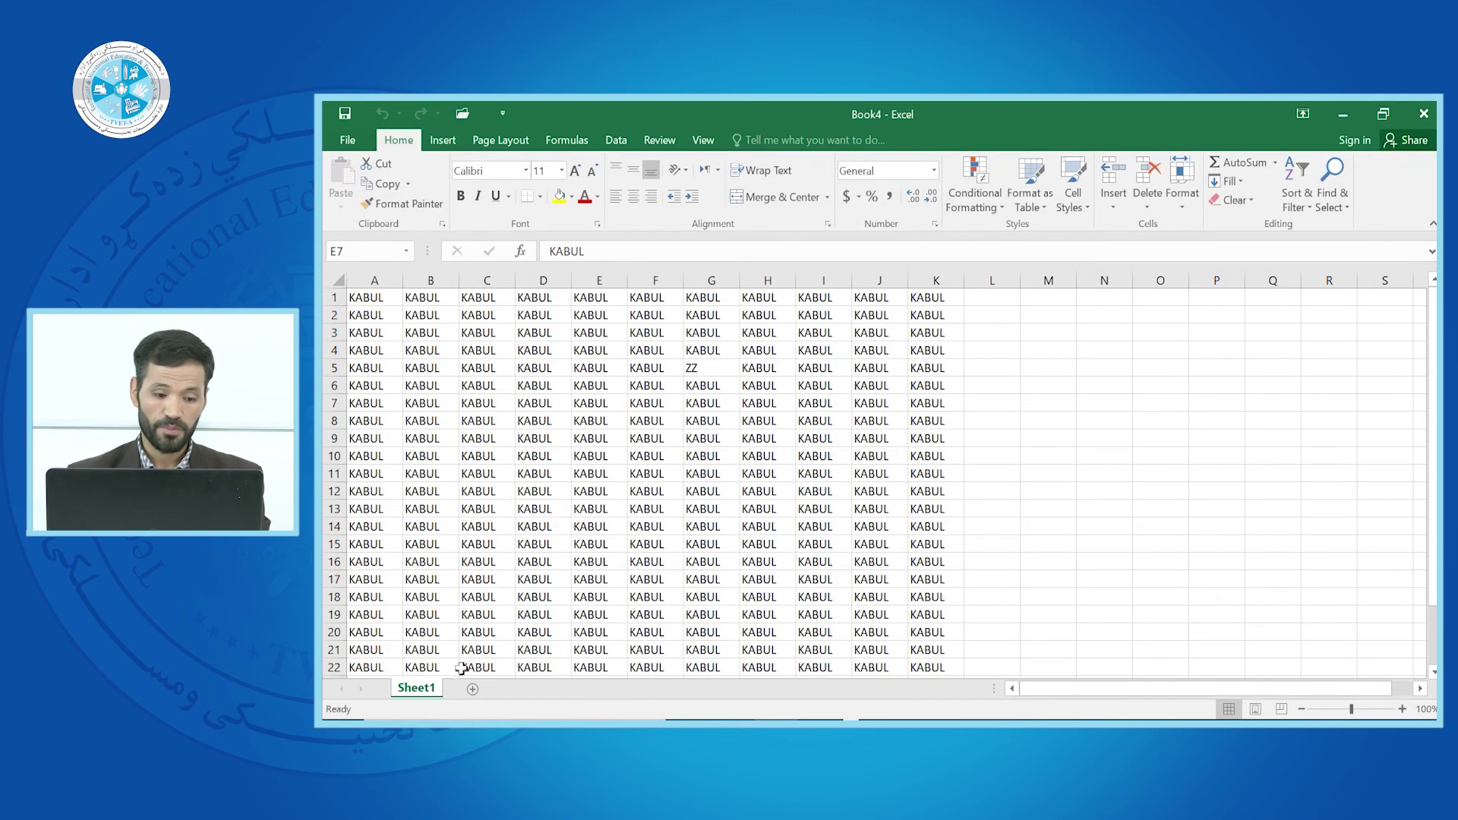
# Add Sheet2 and Sheet3, then return to Sheet1's KABUL grid
pyautogui.click(473, 689)
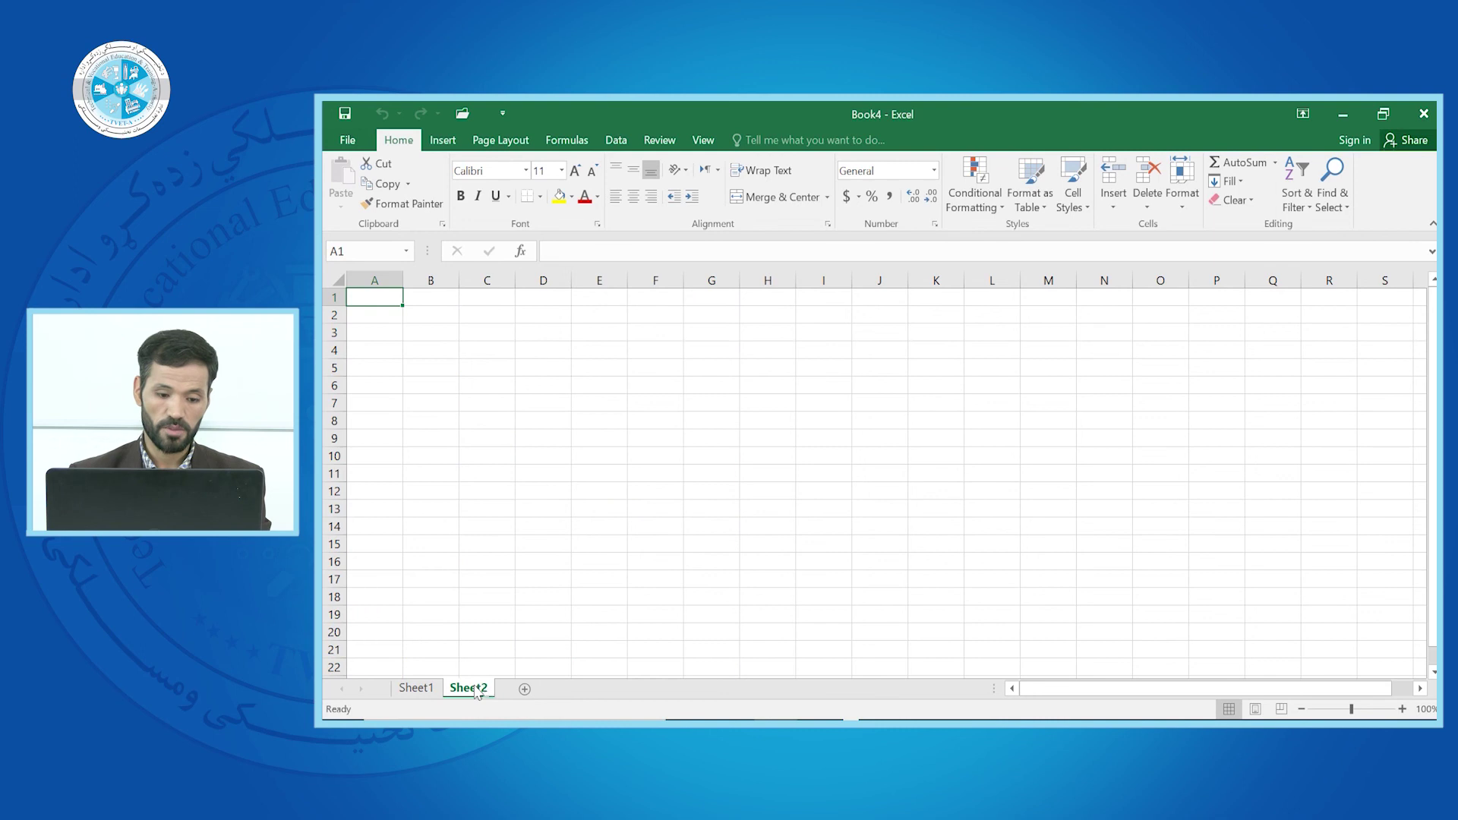
pyautogui.click(517, 688)
pyautogui.click(438, 689)
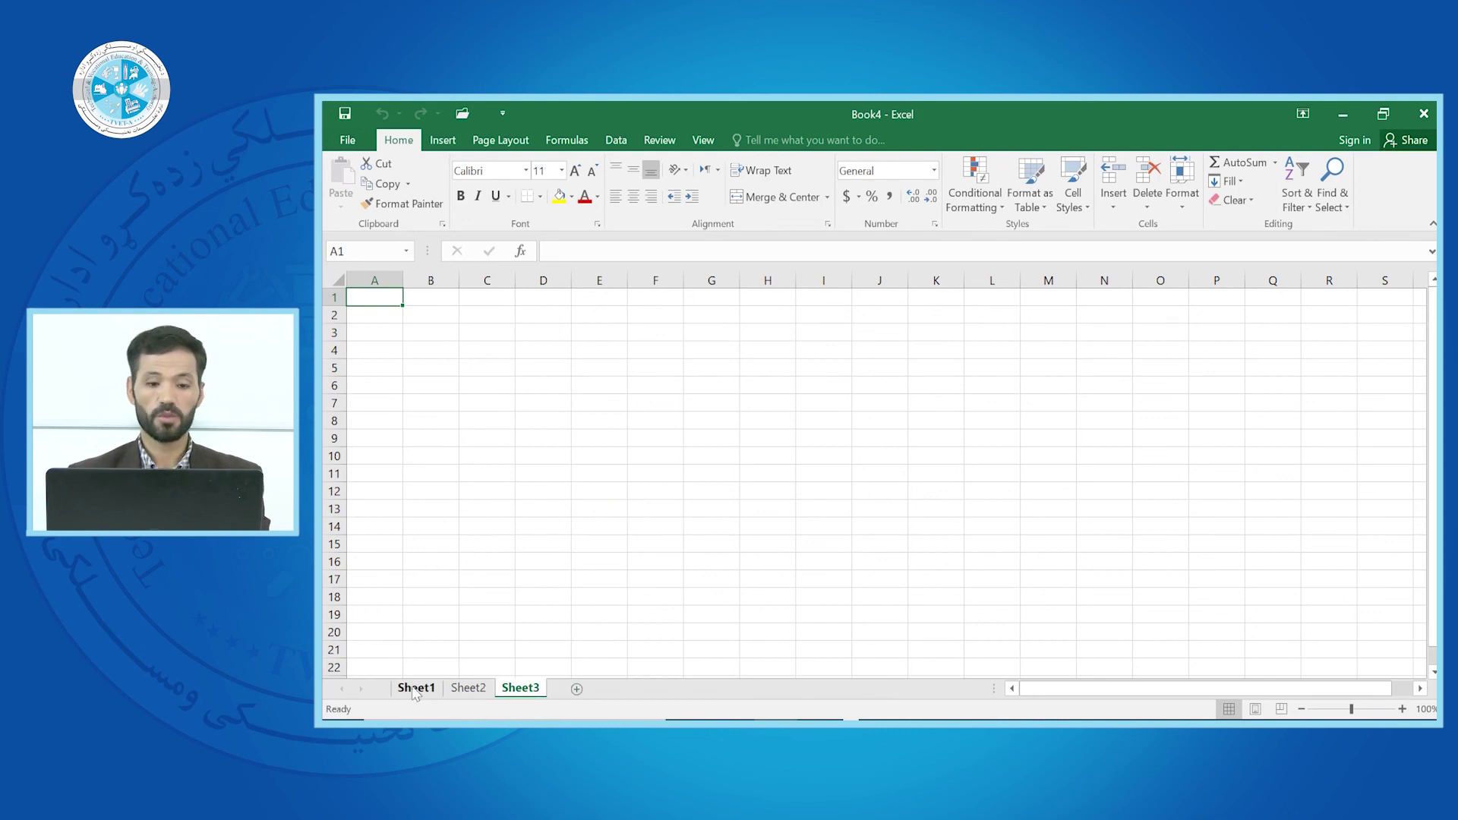
pyautogui.click(591, 474)
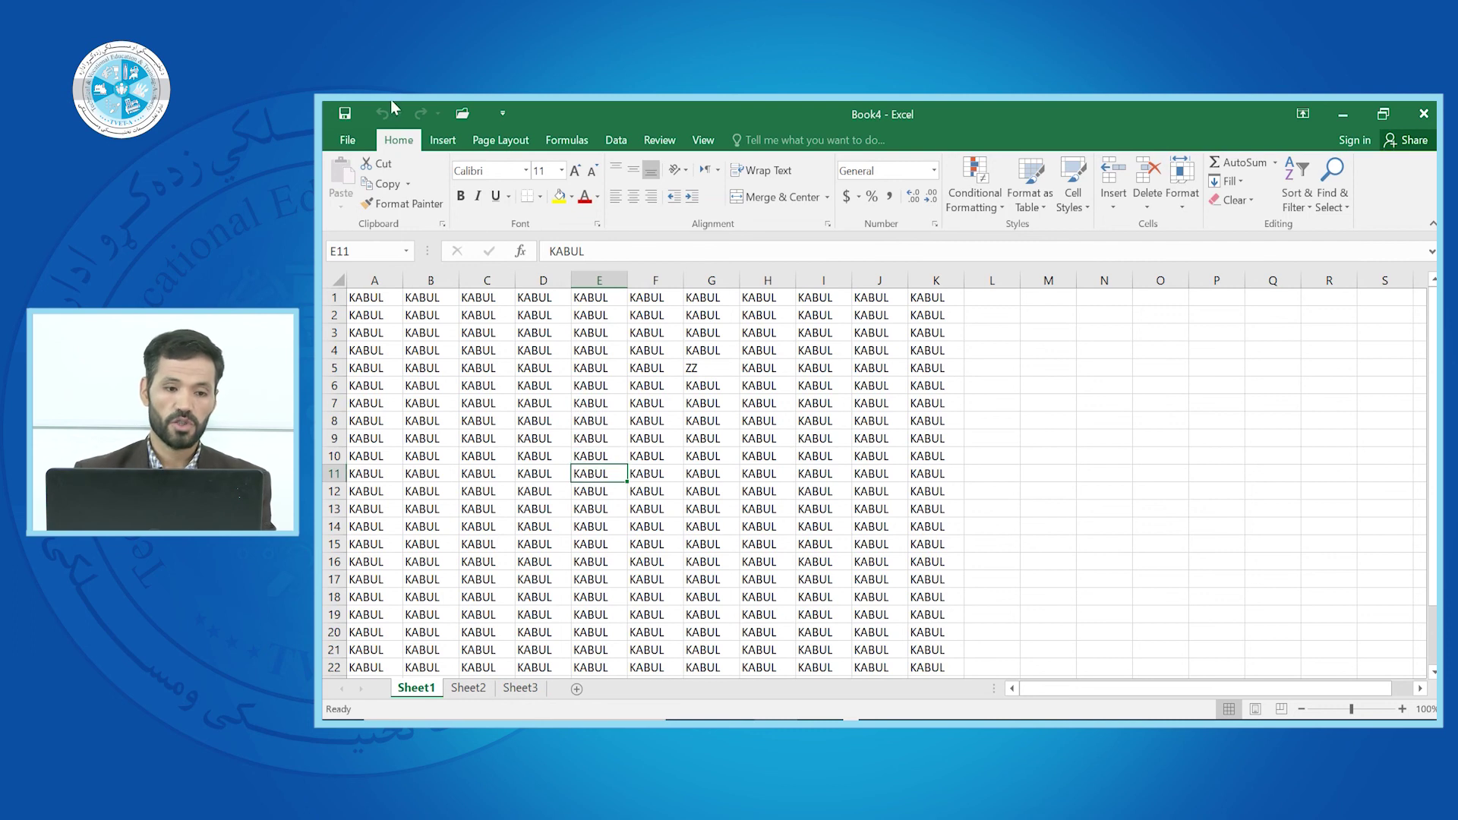
pyautogui.click(351, 139)
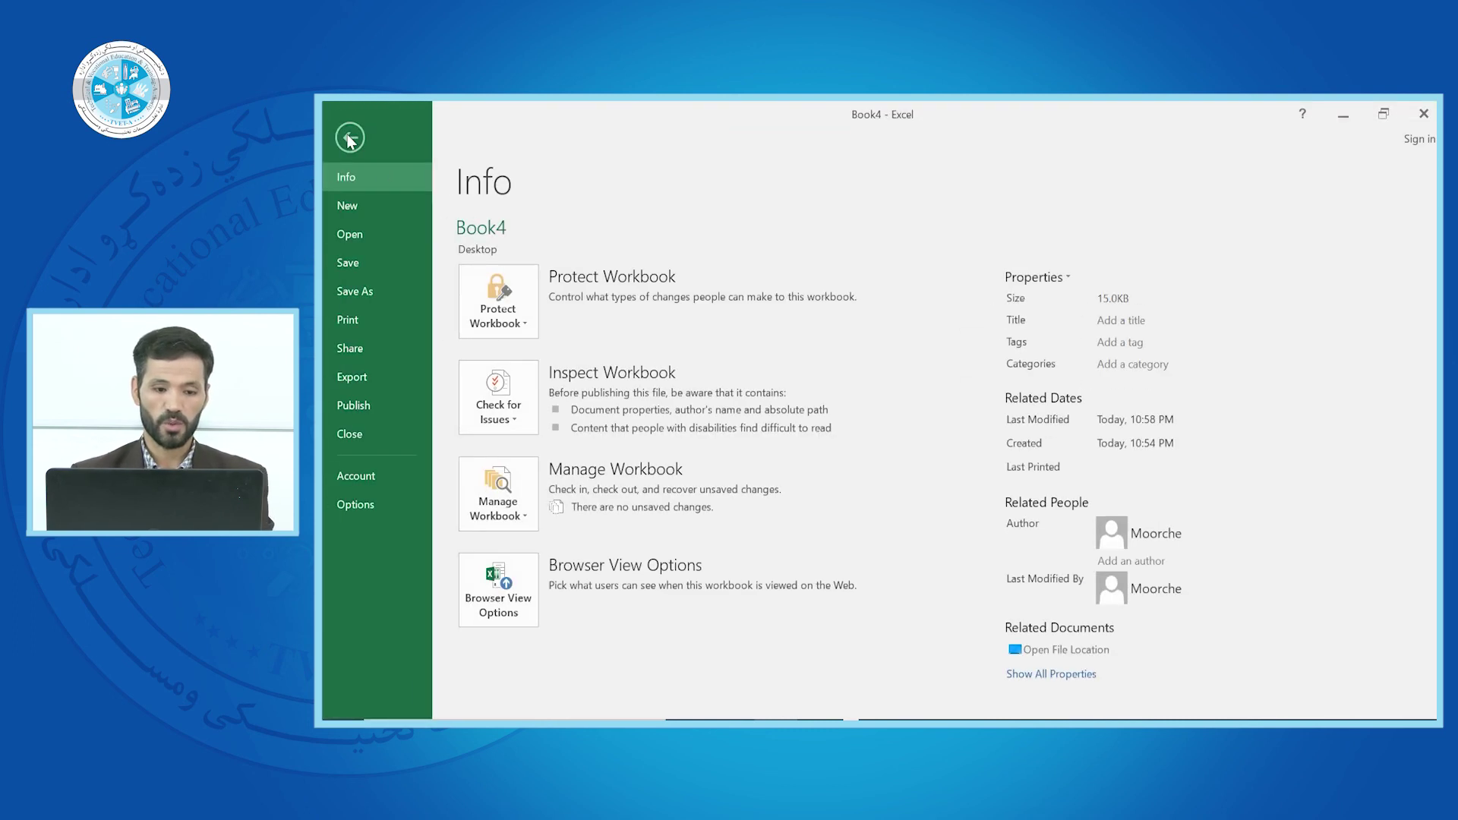
# Protect Sheet1 with a password, then test it by trying to delete cell F15
pyautogui.click(525, 321)
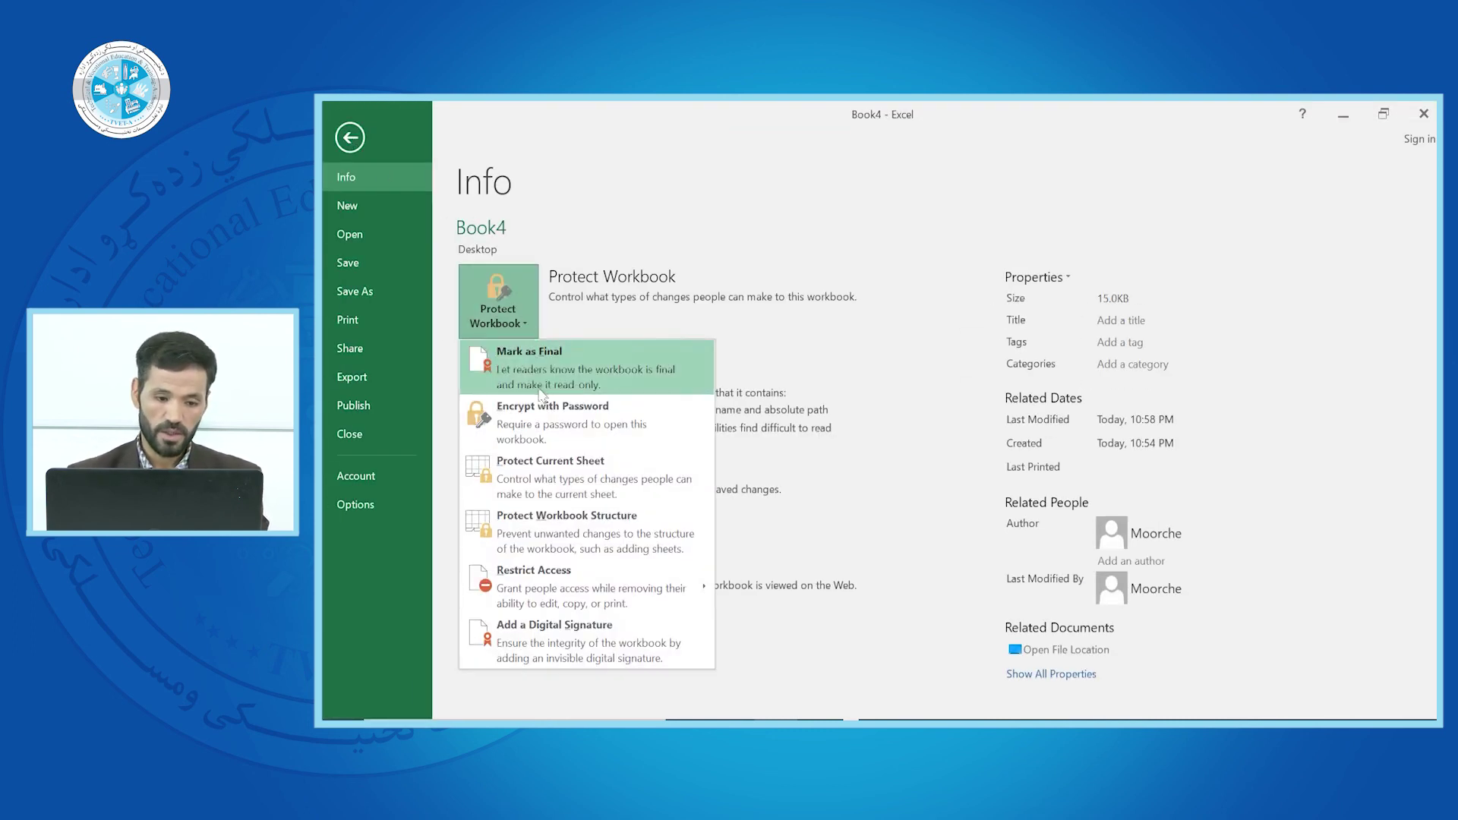
pyautogui.click(539, 453)
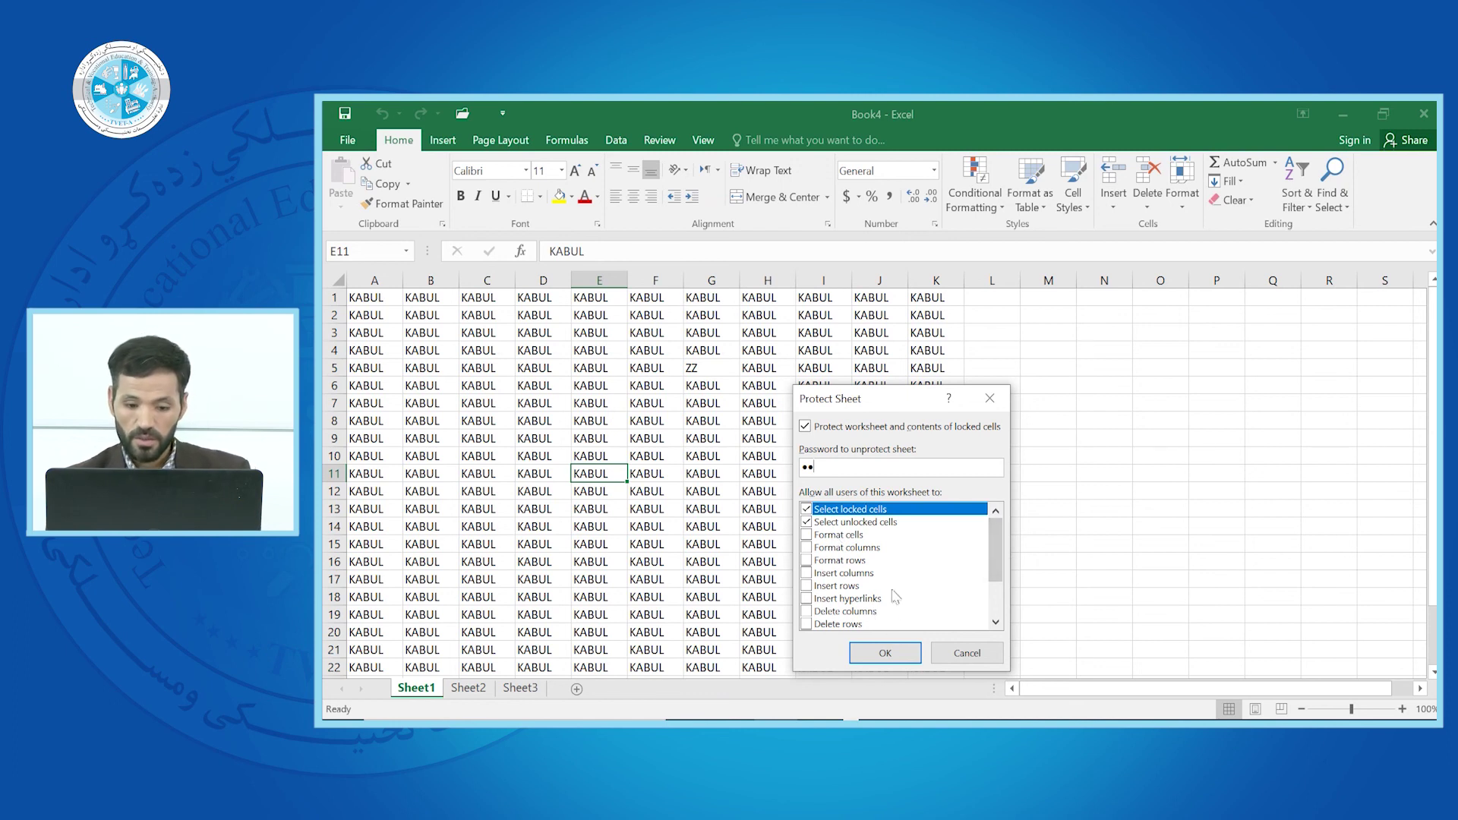
pyautogui.click(885, 653)
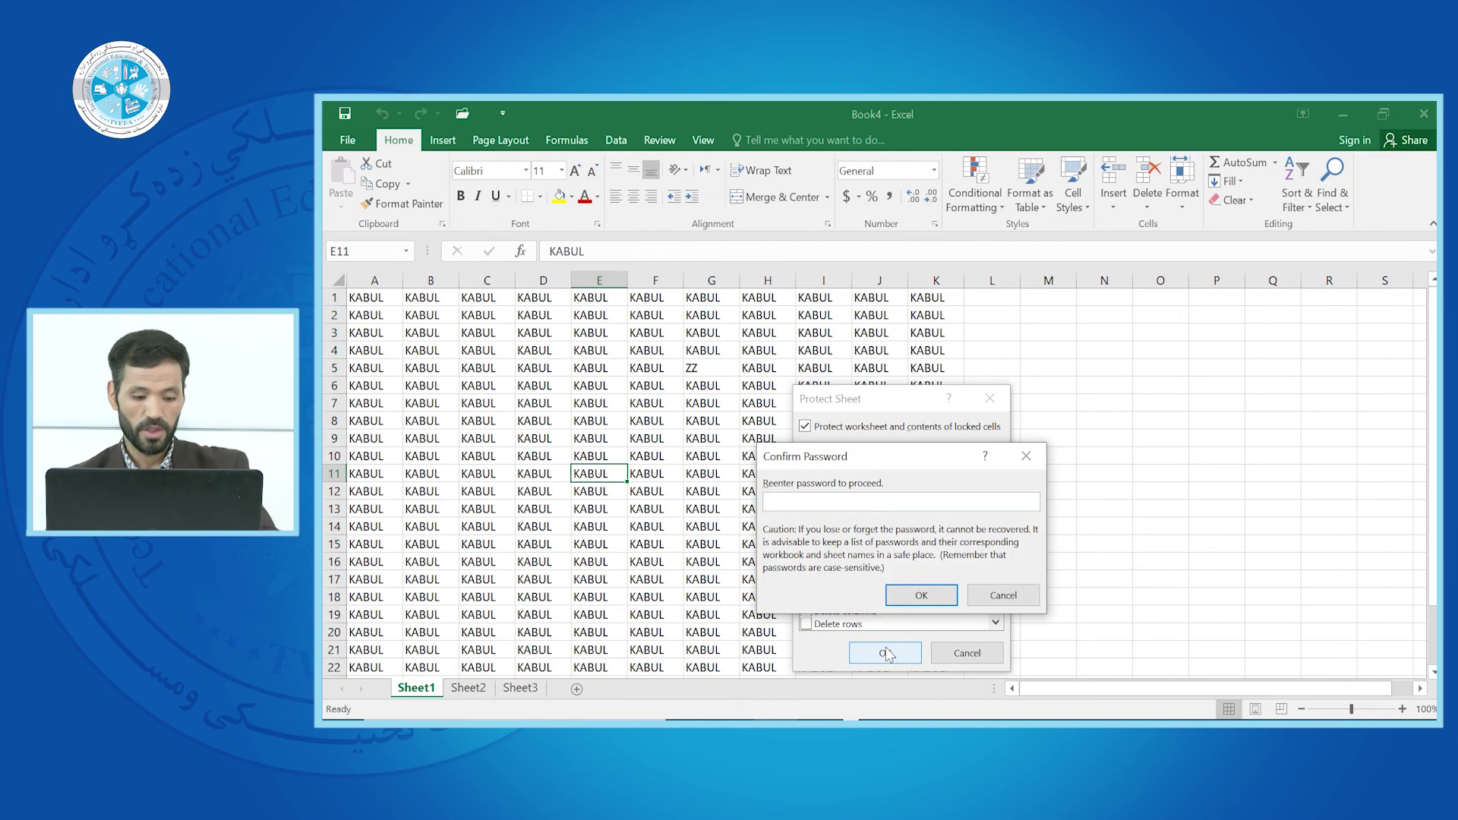
pyautogui.click(921, 594)
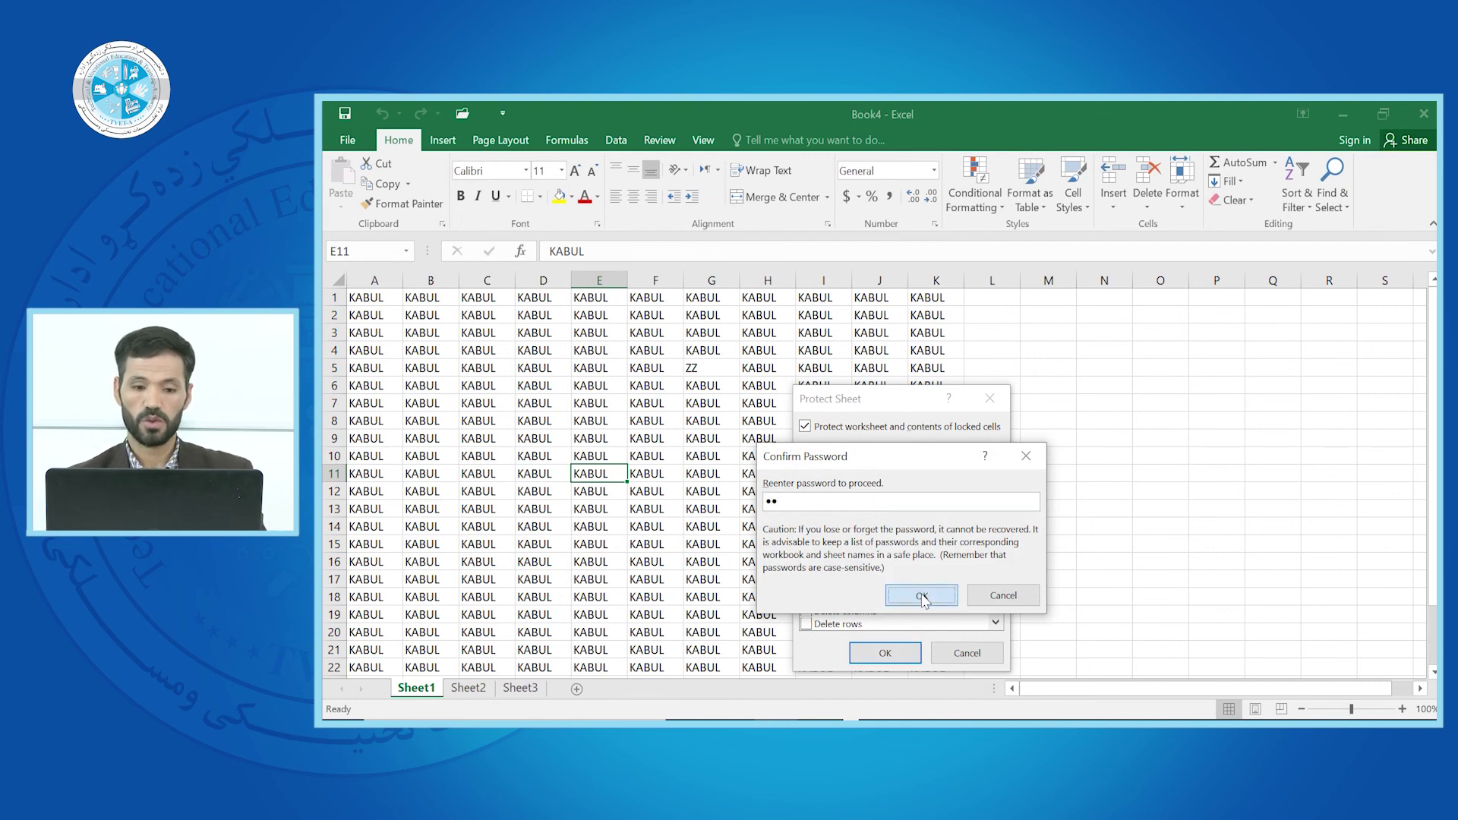
pyautogui.click(672, 547)
pyautogui.press('Delete')
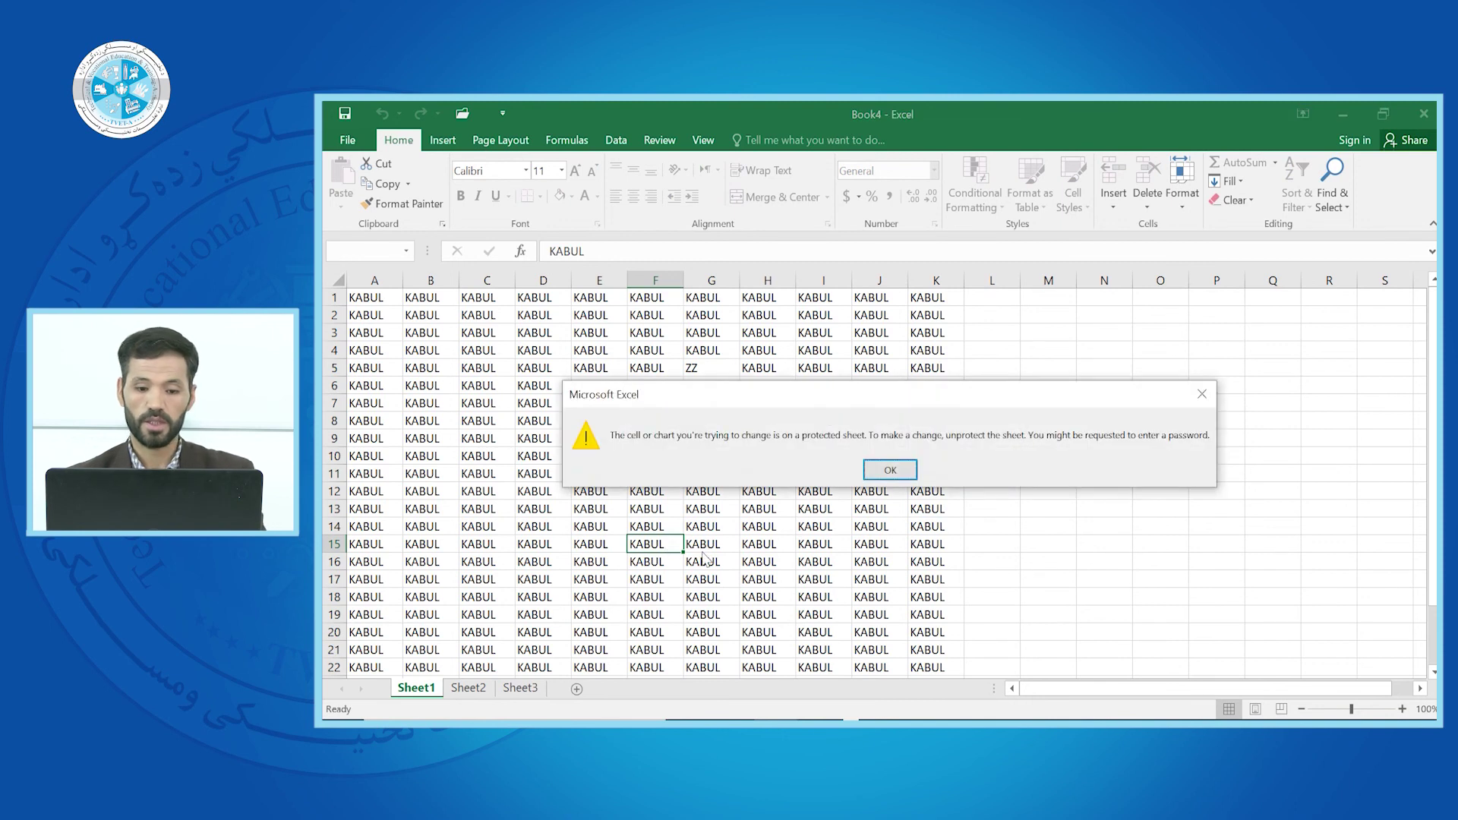
# Try deleting the contents of H9:L15 and dismiss the protected-sheet warnings
pyautogui.click(890, 470)
pyautogui.moveTo(760, 438); pyautogui.dragTo(976, 542)
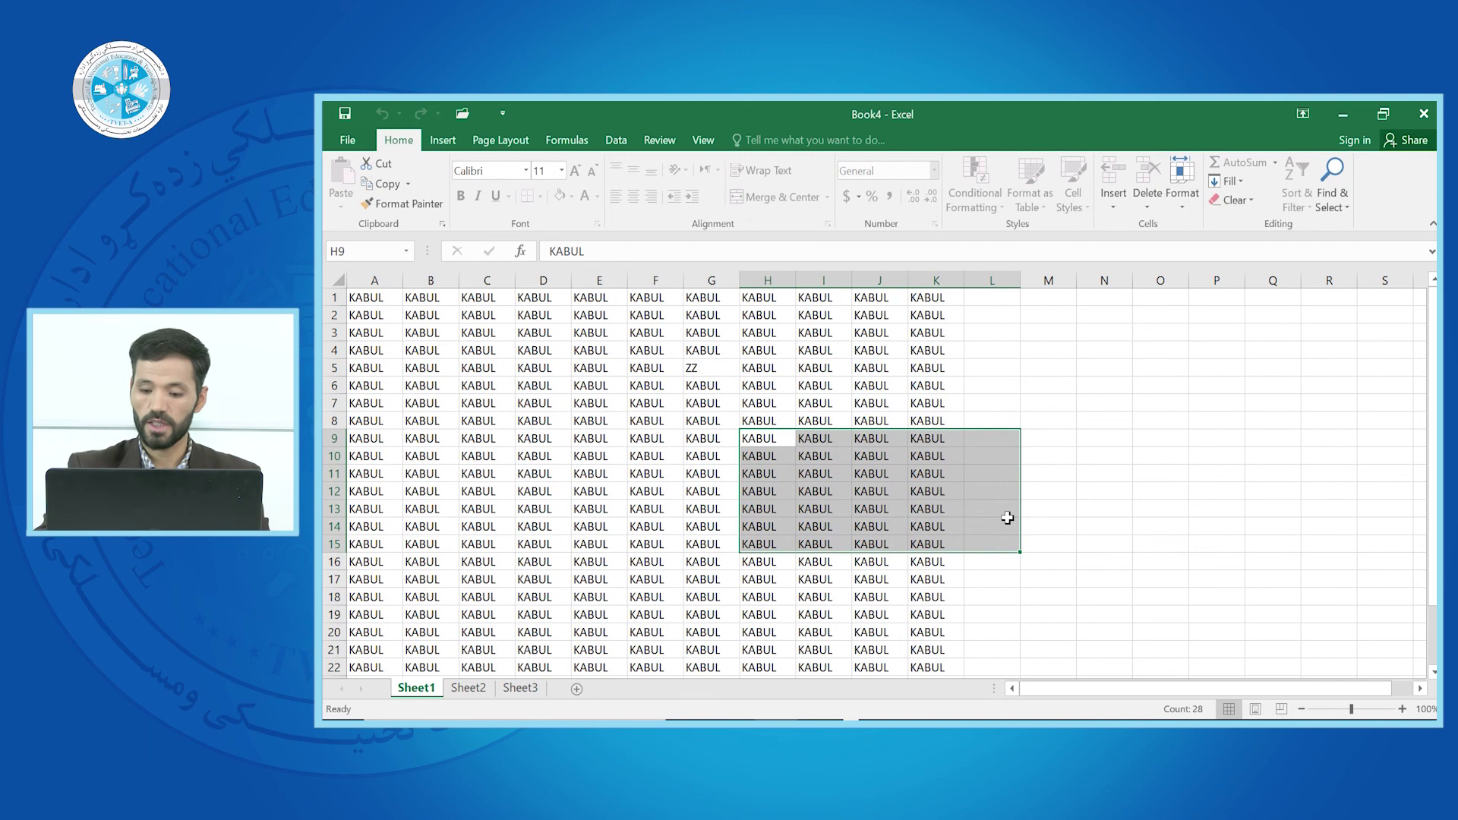
pyautogui.press('Delete')
pyautogui.click(883, 470)
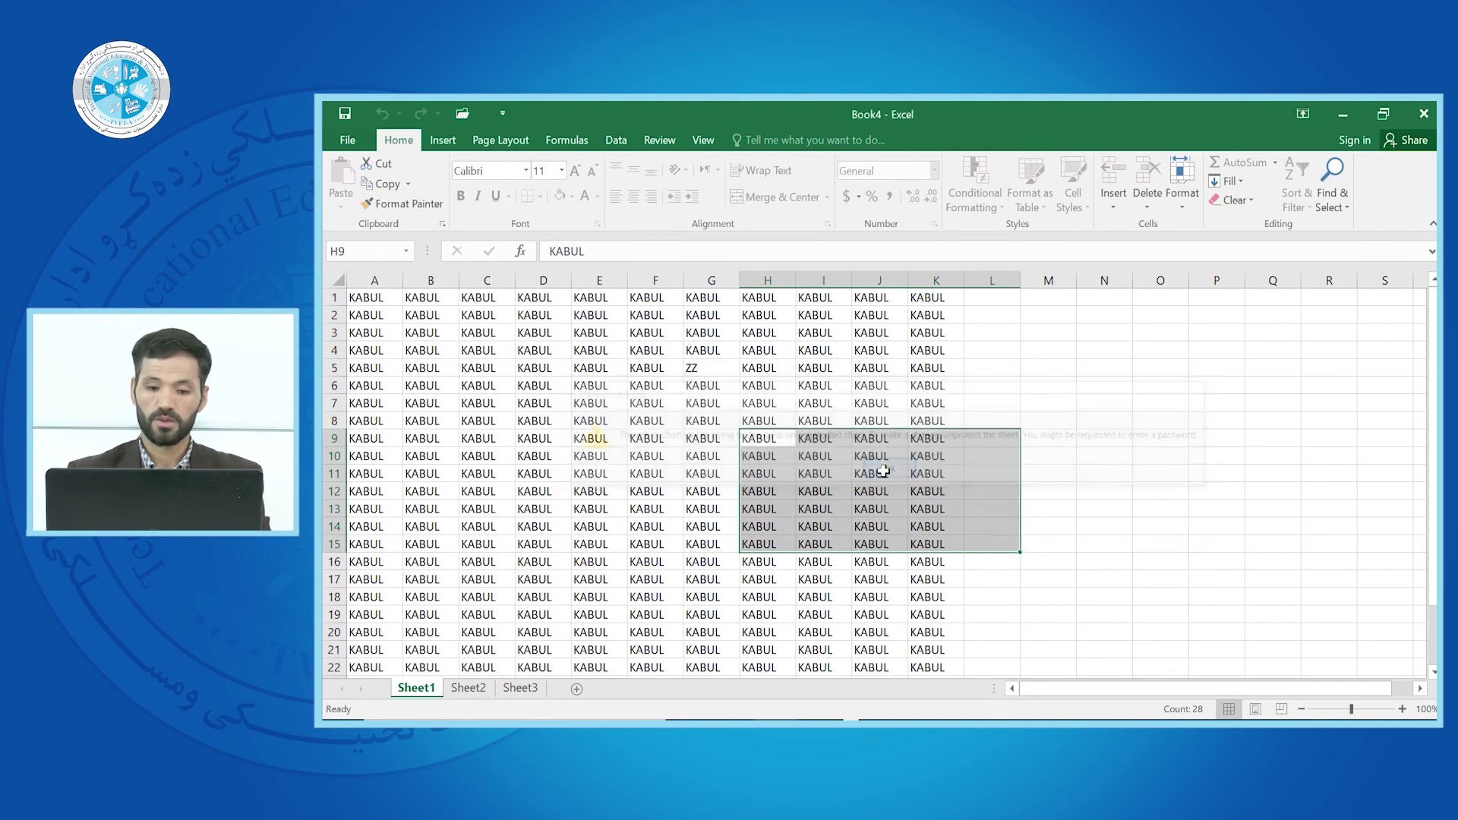
# Check the right-click cell options on the locked selection, then close them unused
pyautogui.rightClick(843, 460)
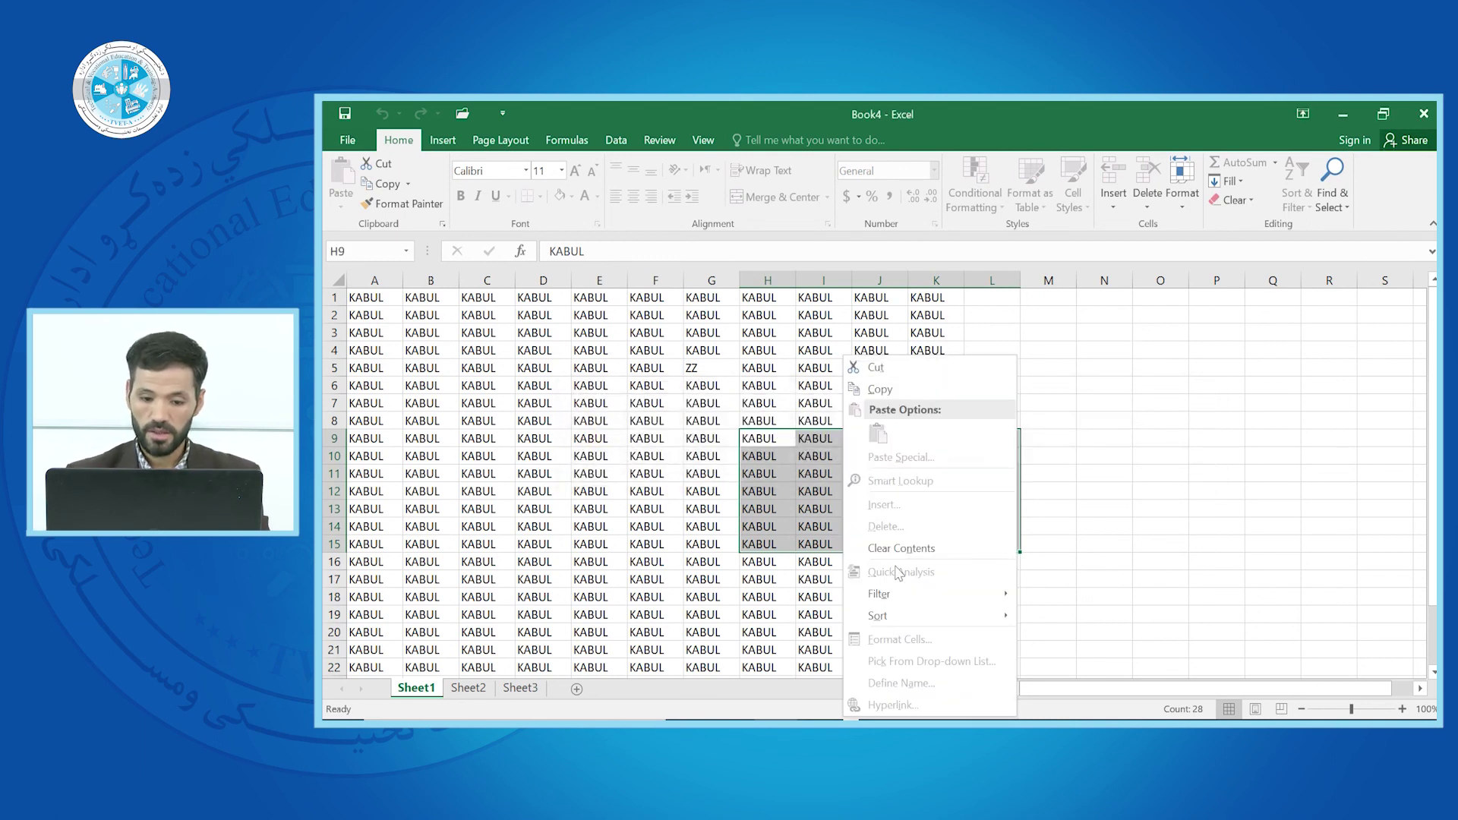
pyautogui.rightClick(808, 492)
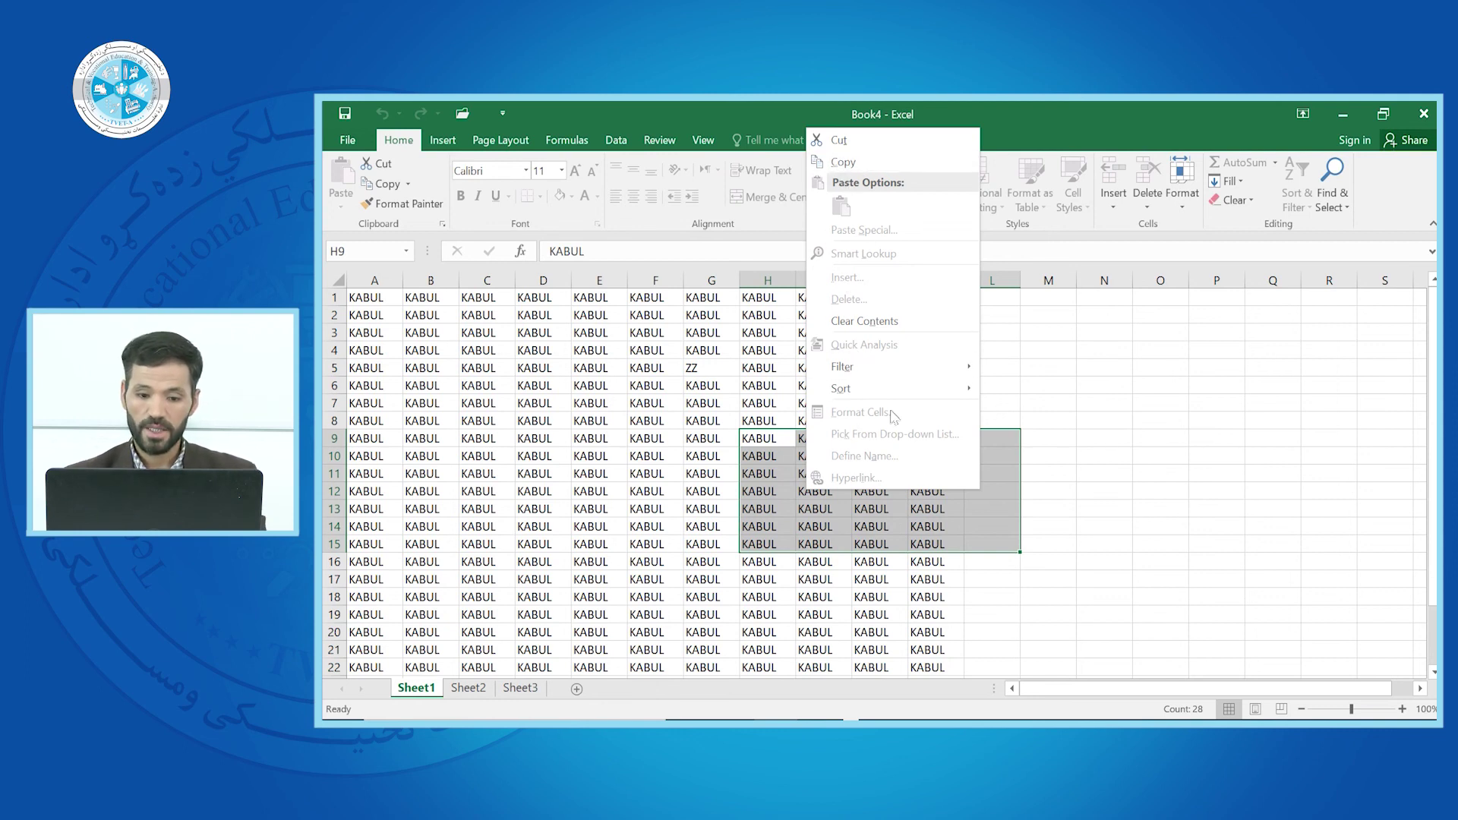
pyautogui.click(658, 447)
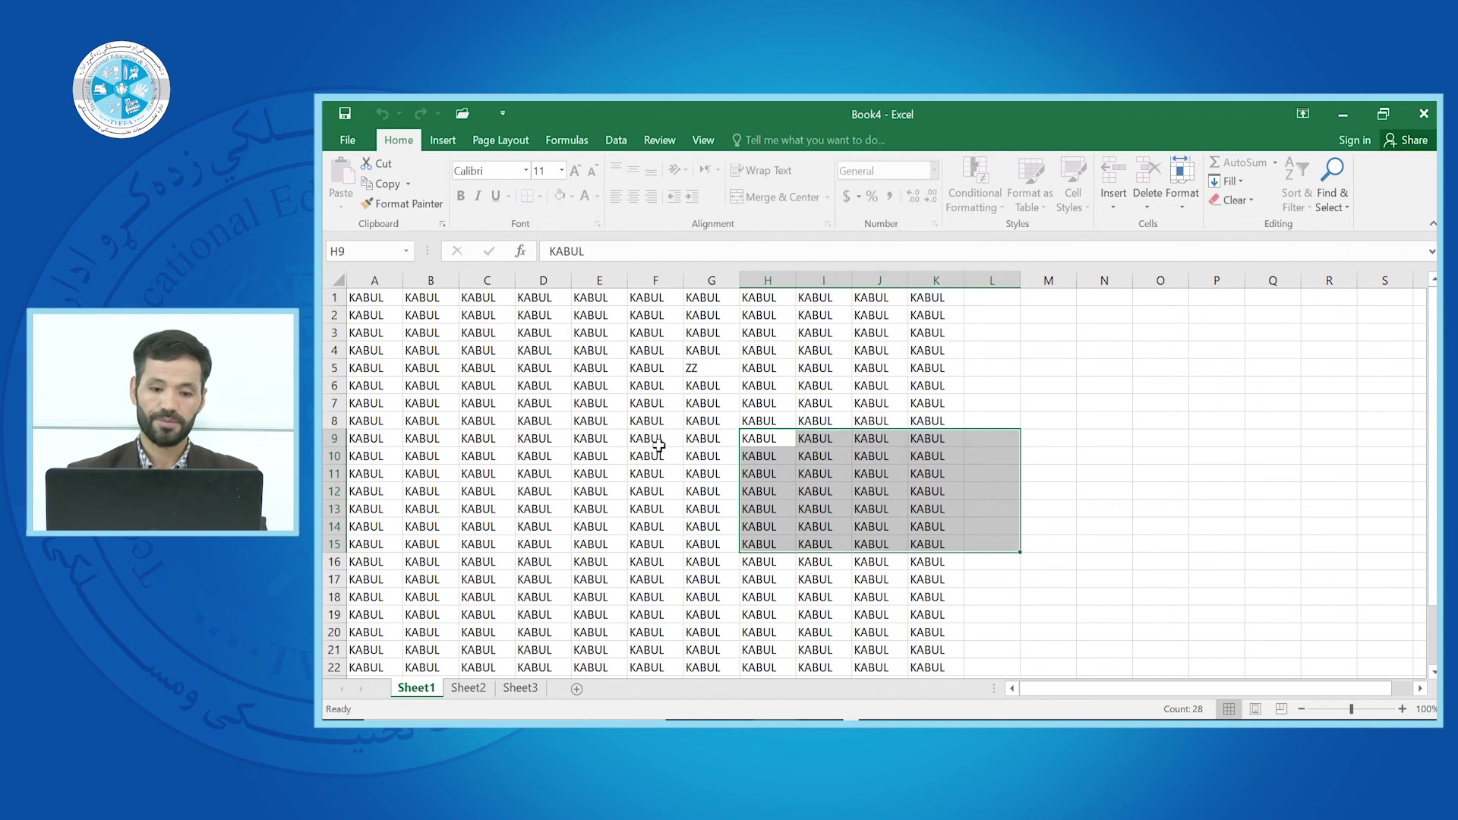
pyautogui.click(346, 141)
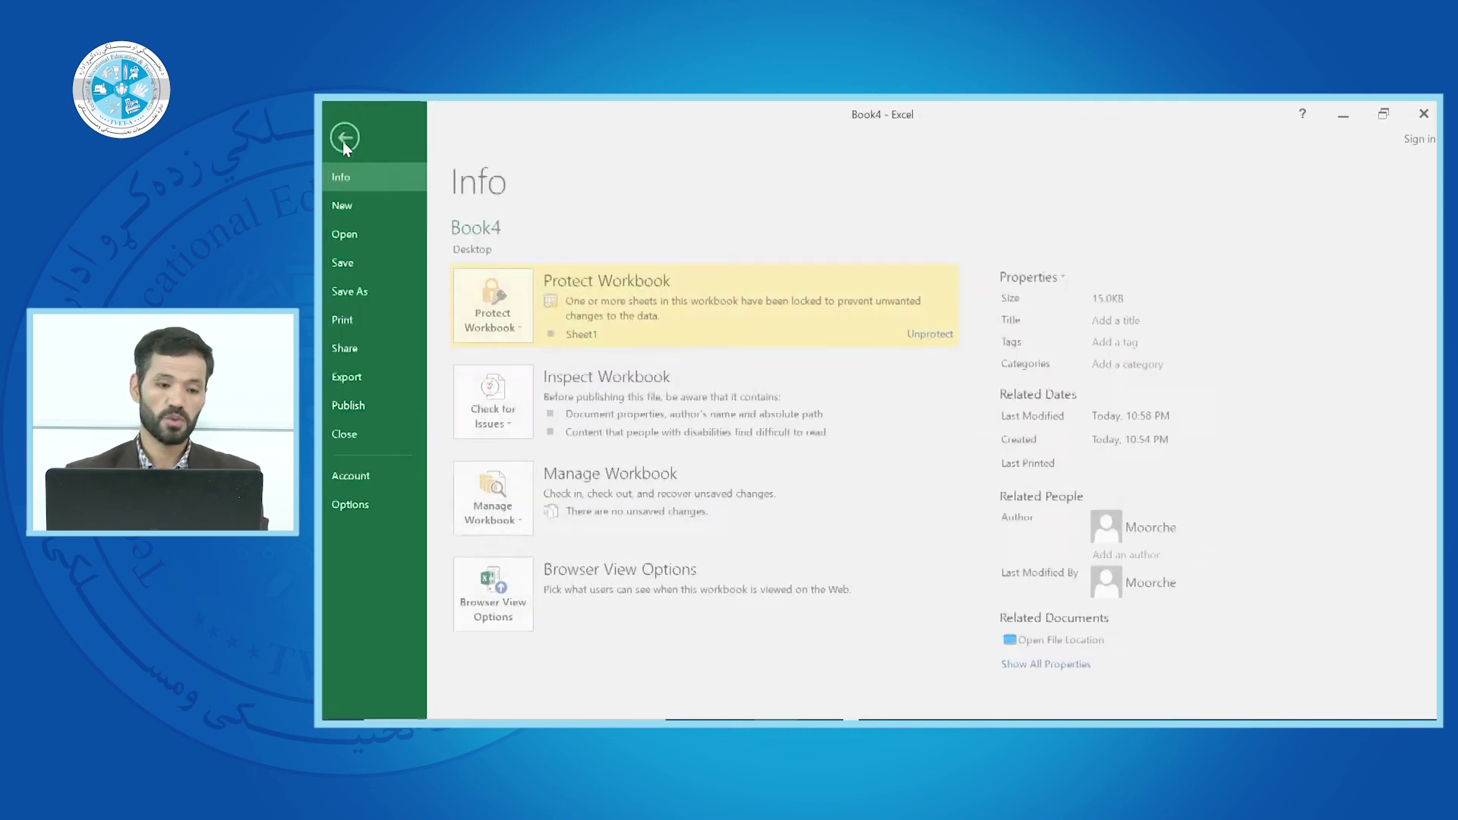
pyautogui.click(528, 326)
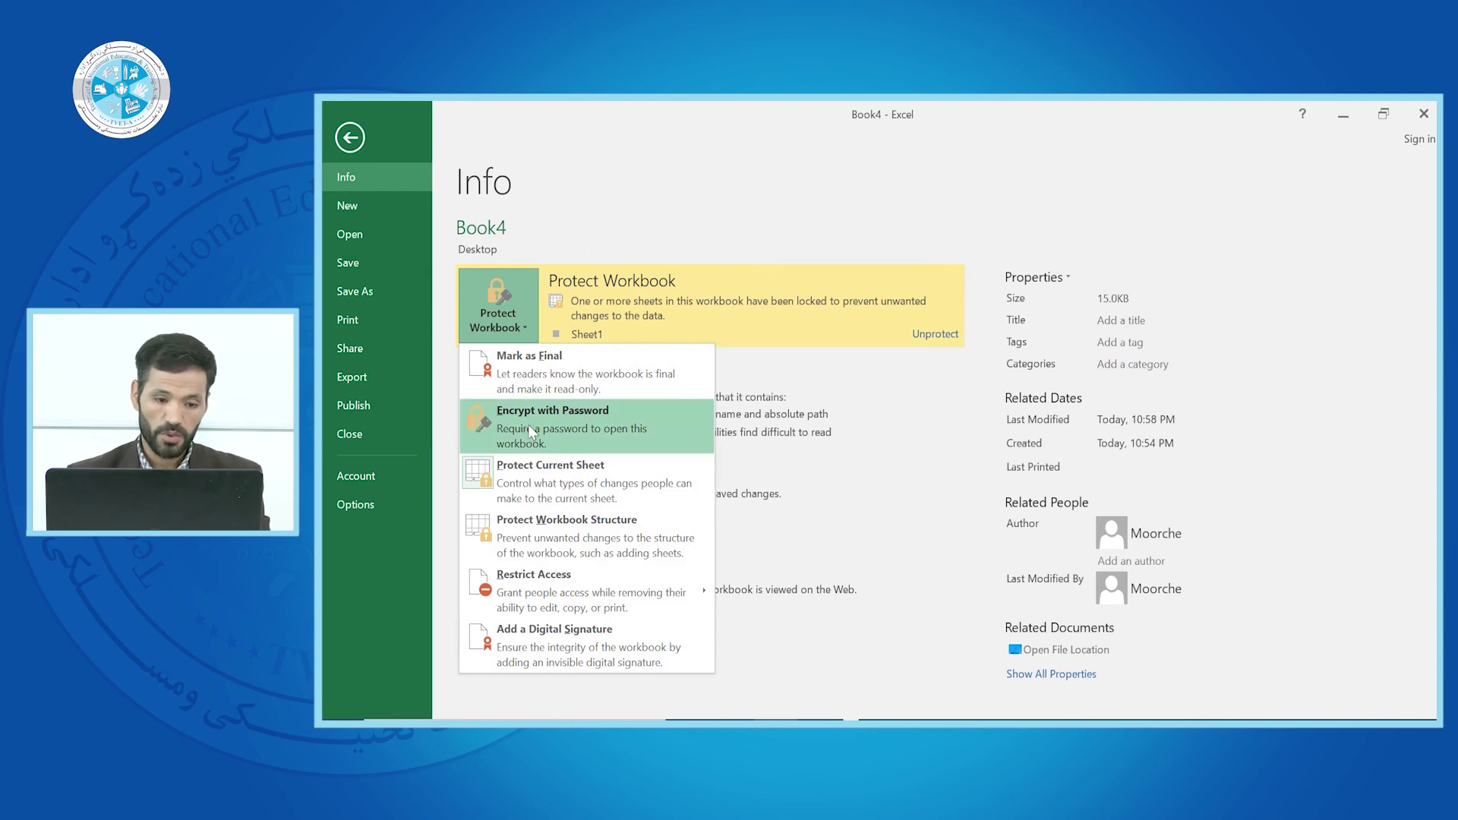
pyautogui.click(521, 477)
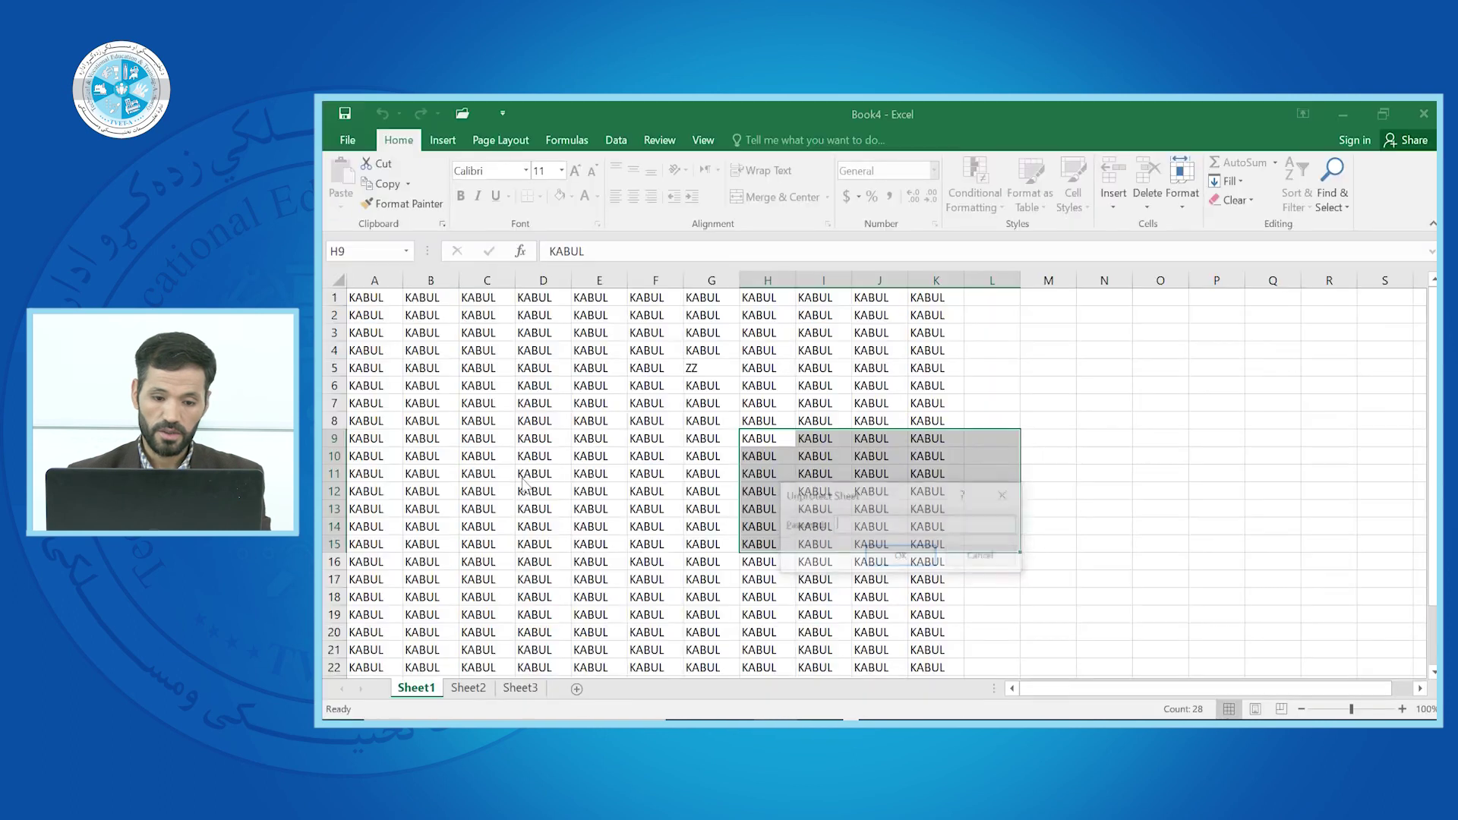
pyautogui.click(884, 566)
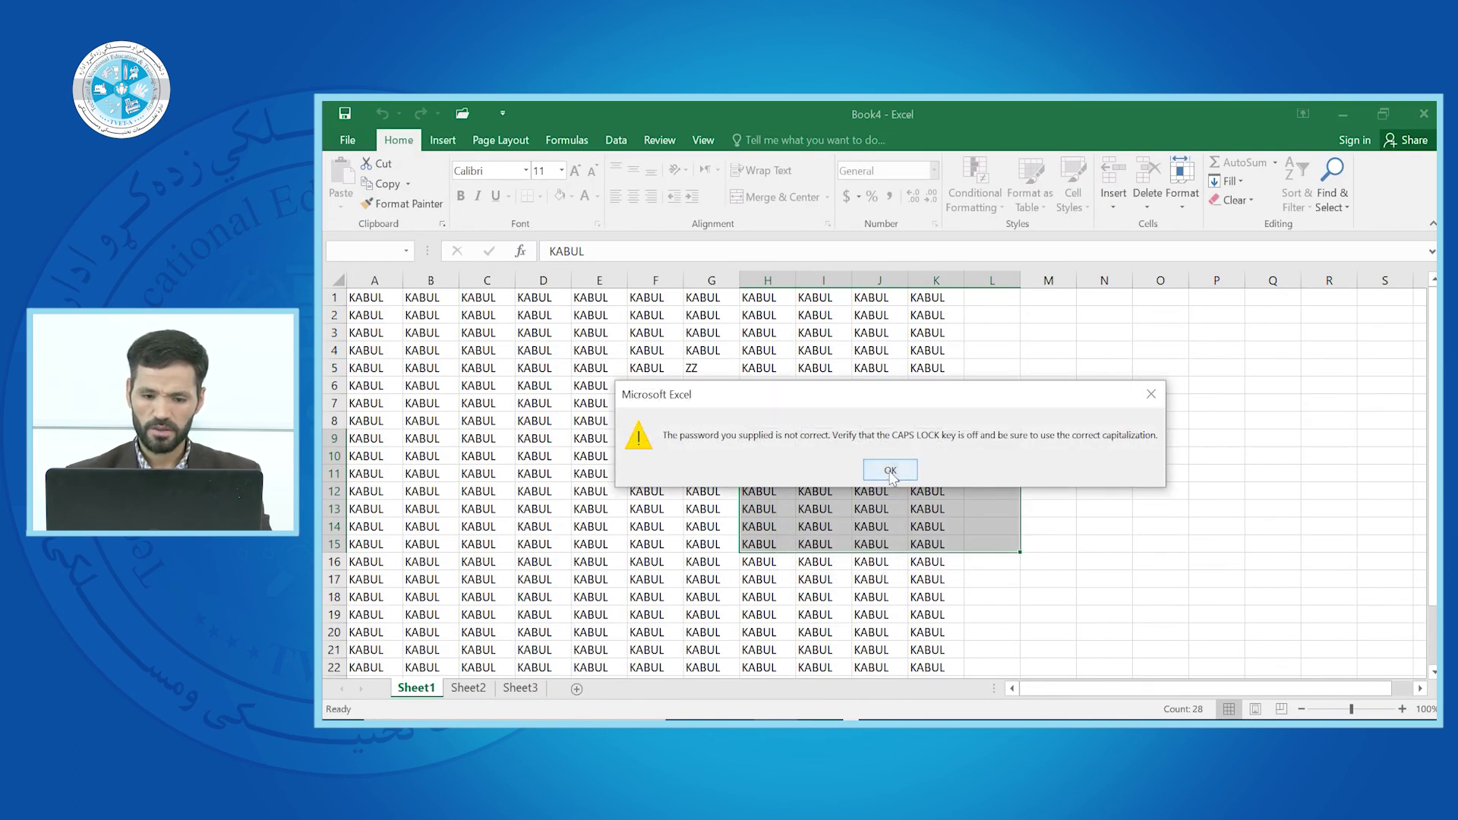
pyautogui.click(890, 471)
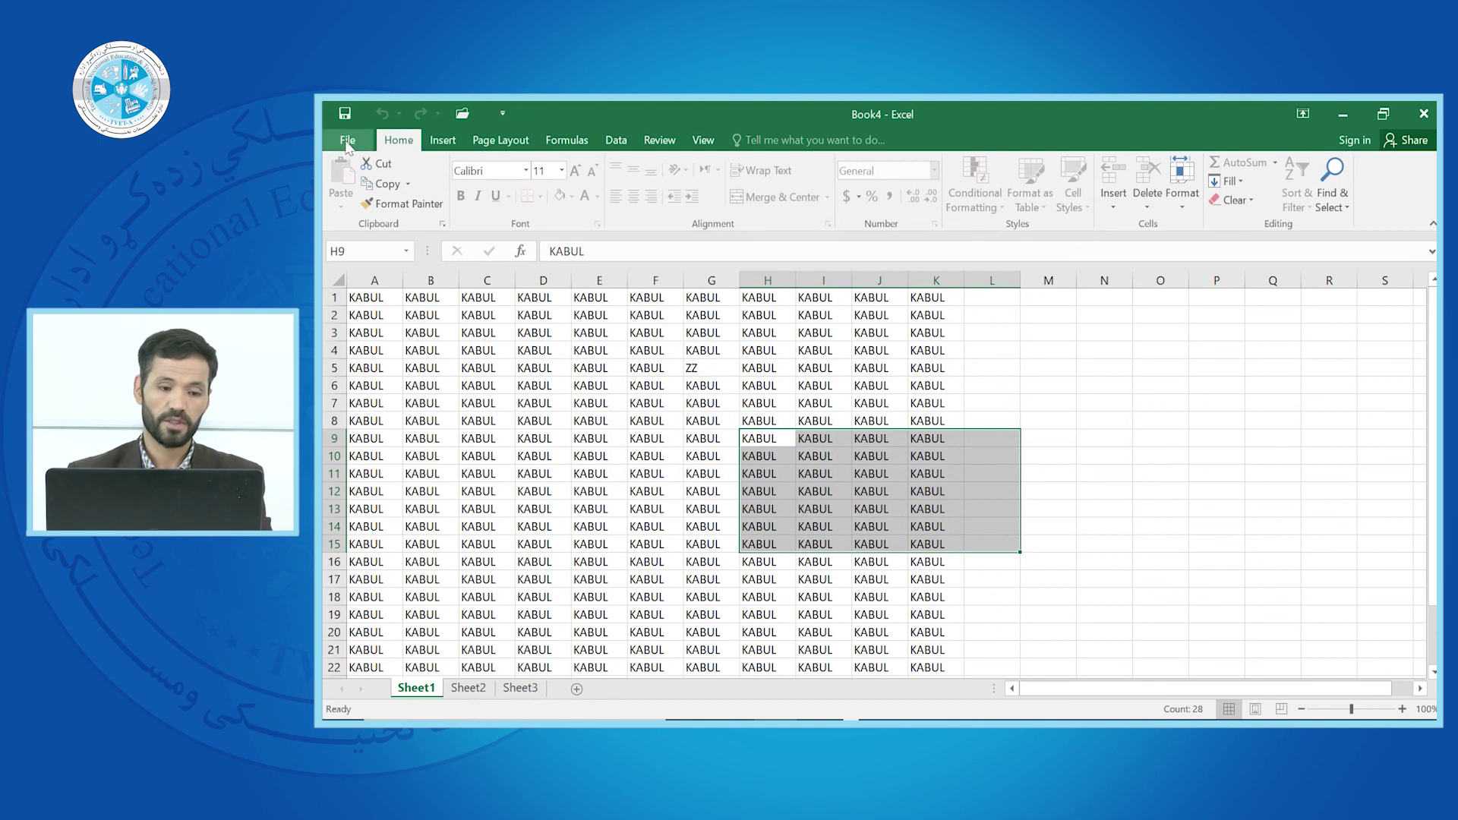
pyautogui.click(346, 140)
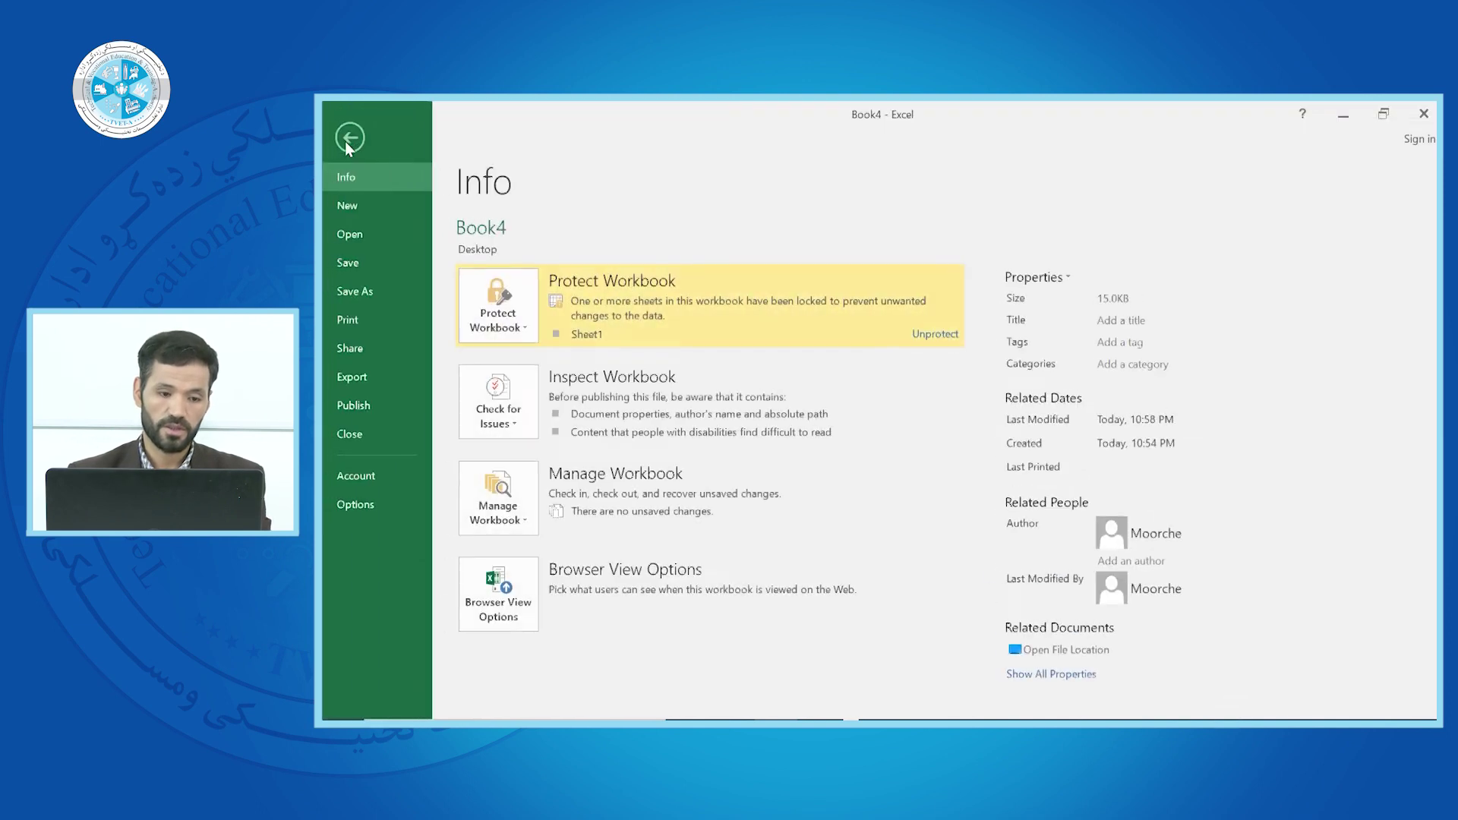
pyautogui.click(530, 335)
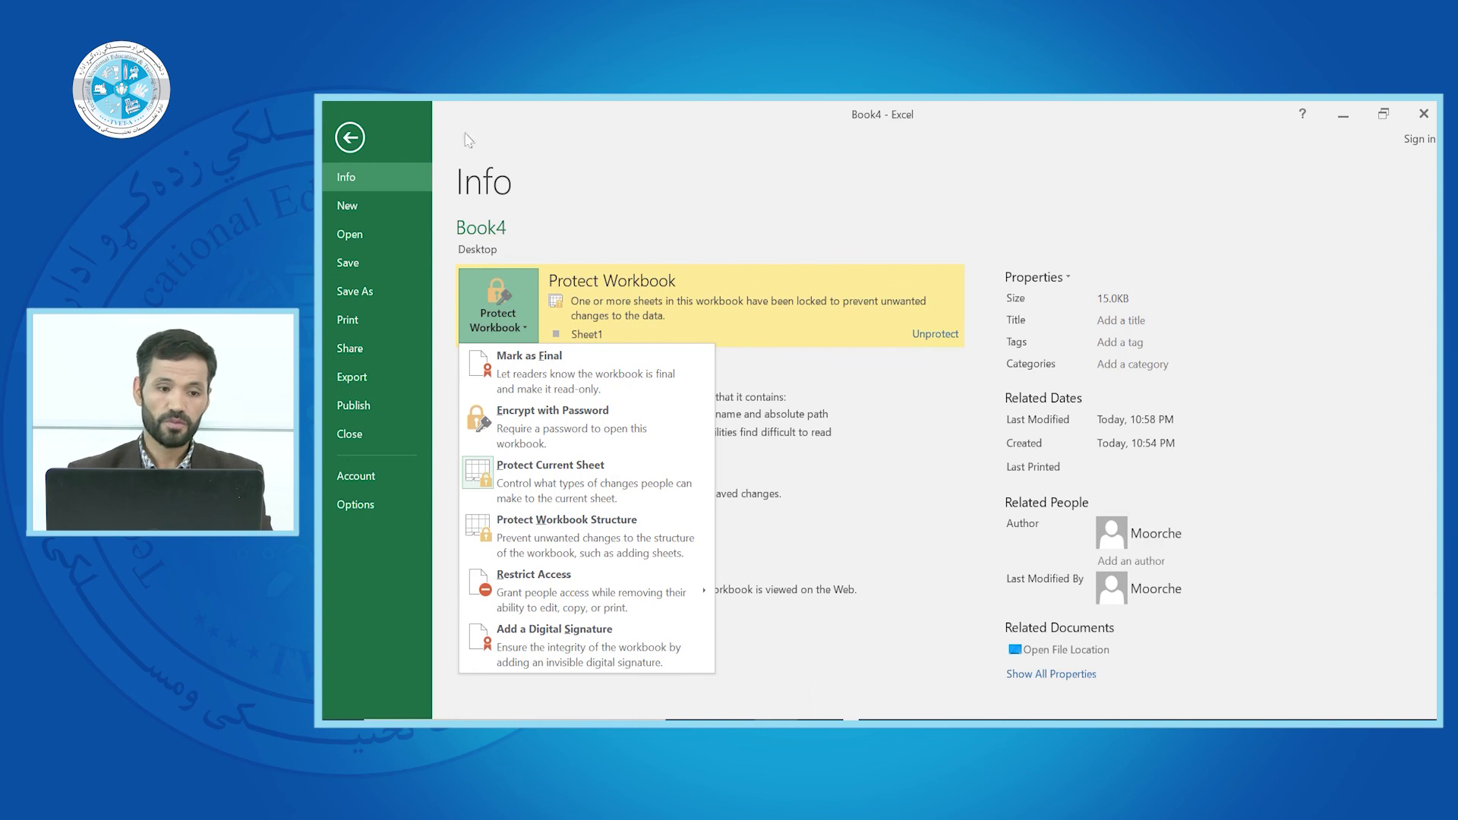
pyautogui.click(352, 141)
pyautogui.click(351, 141)
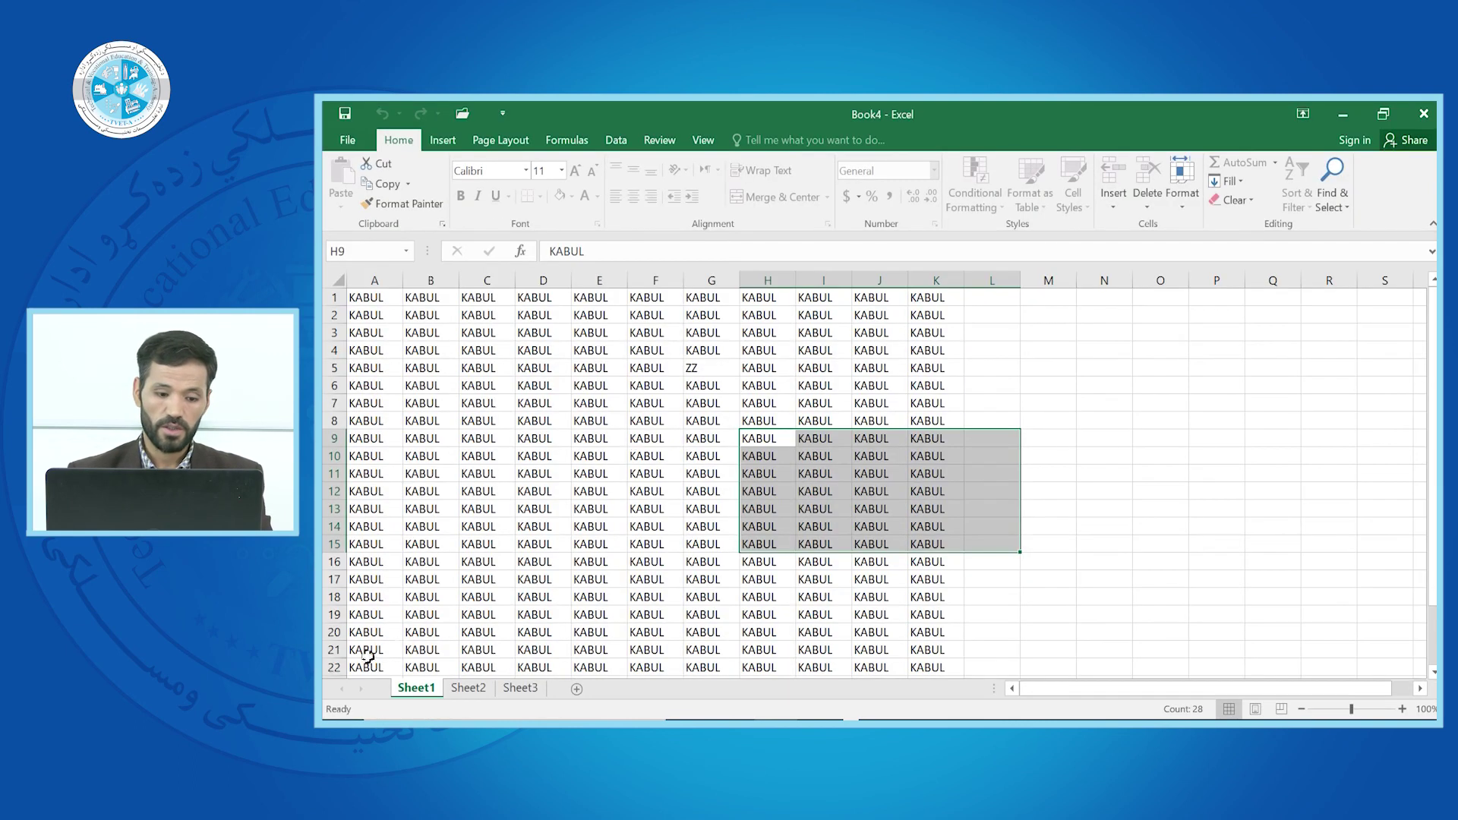
# Unprotect Sheet1 by entering its password
pyautogui.rightClick(422, 693)
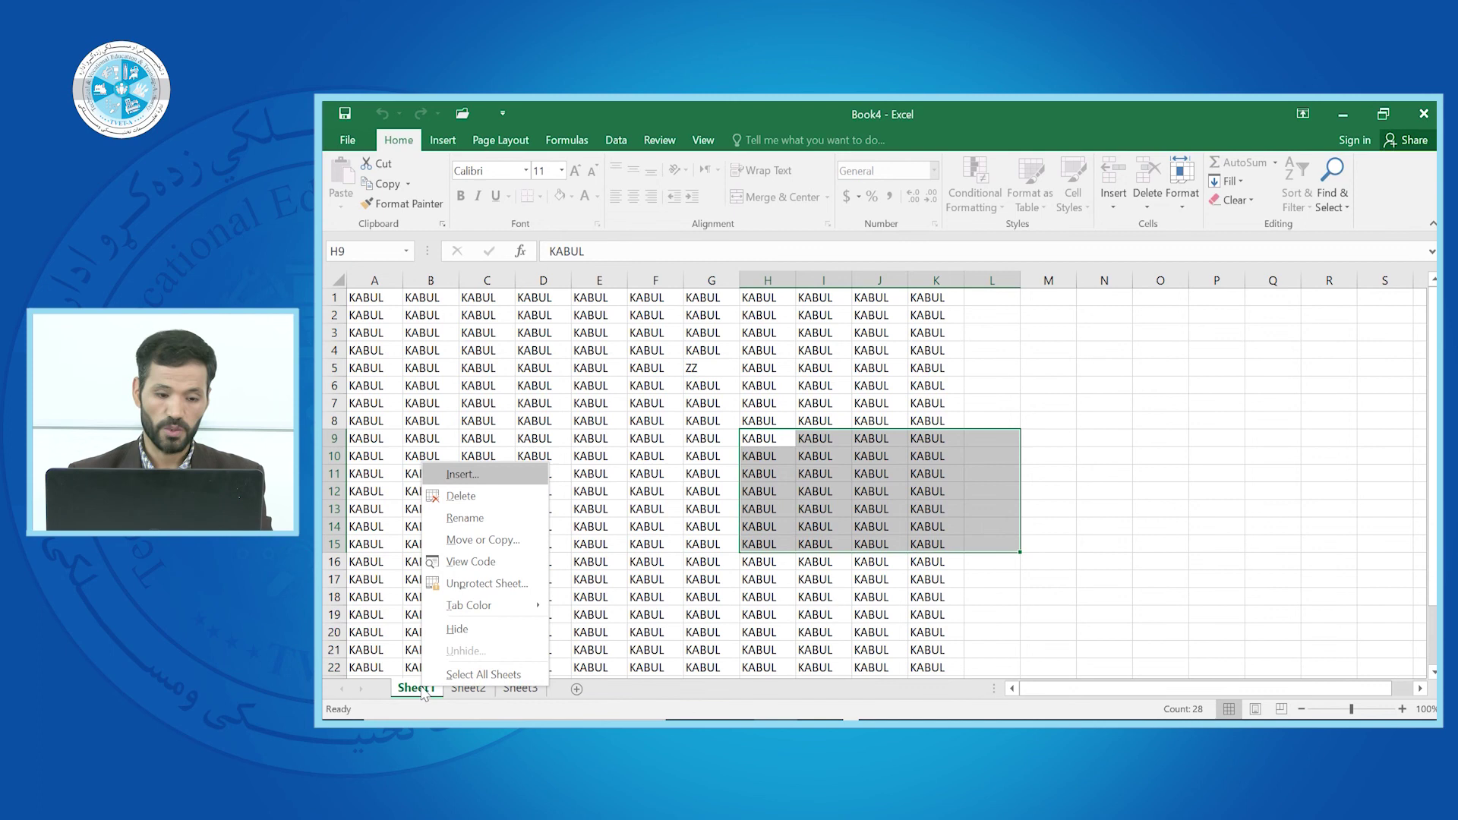
pyautogui.click(466, 585)
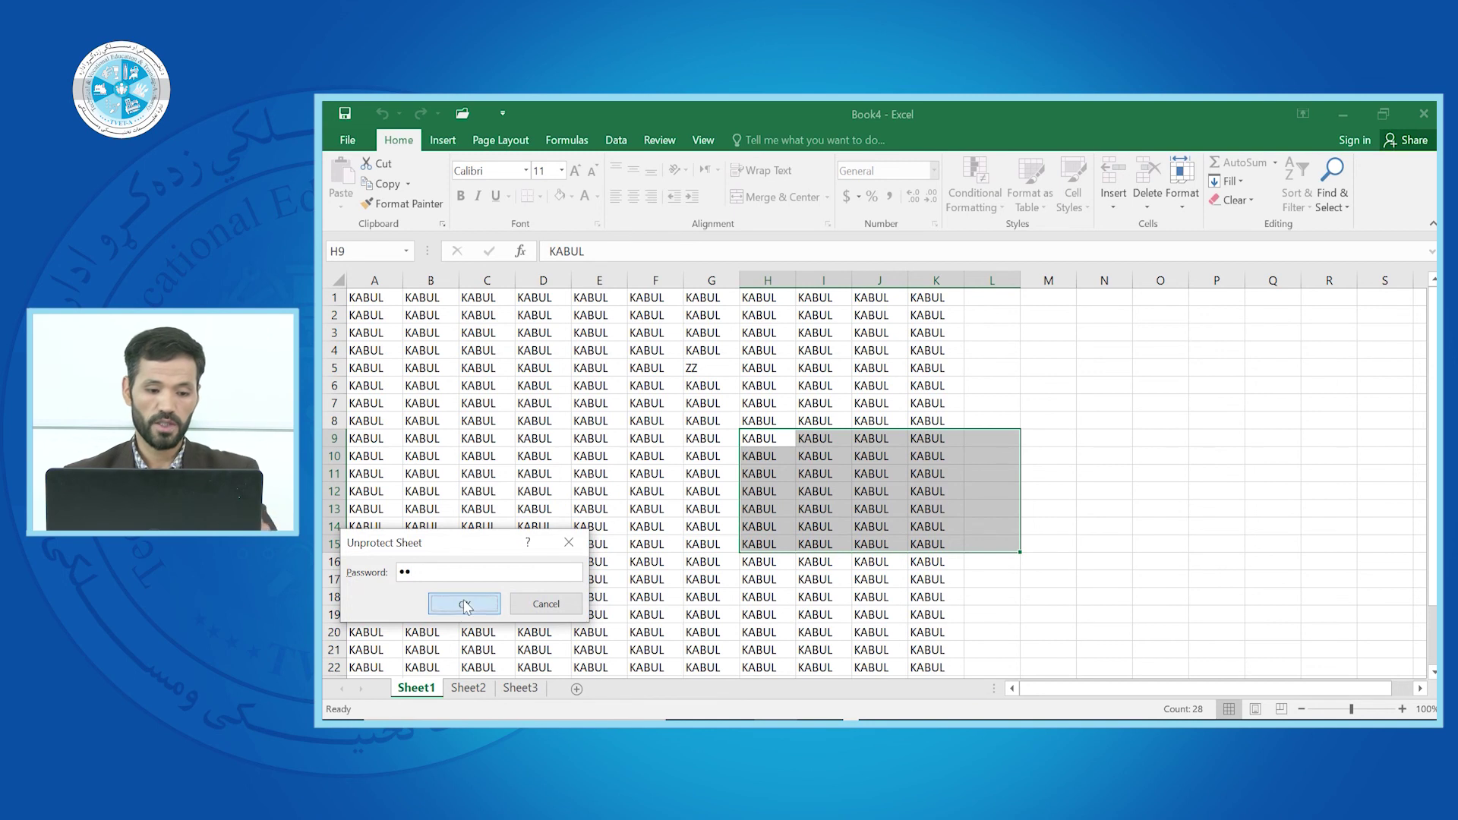
pyautogui.click(465, 600)
# Replace KABUL in D13 with SDSDS and enter X in O6
pyautogui.click(524, 504)
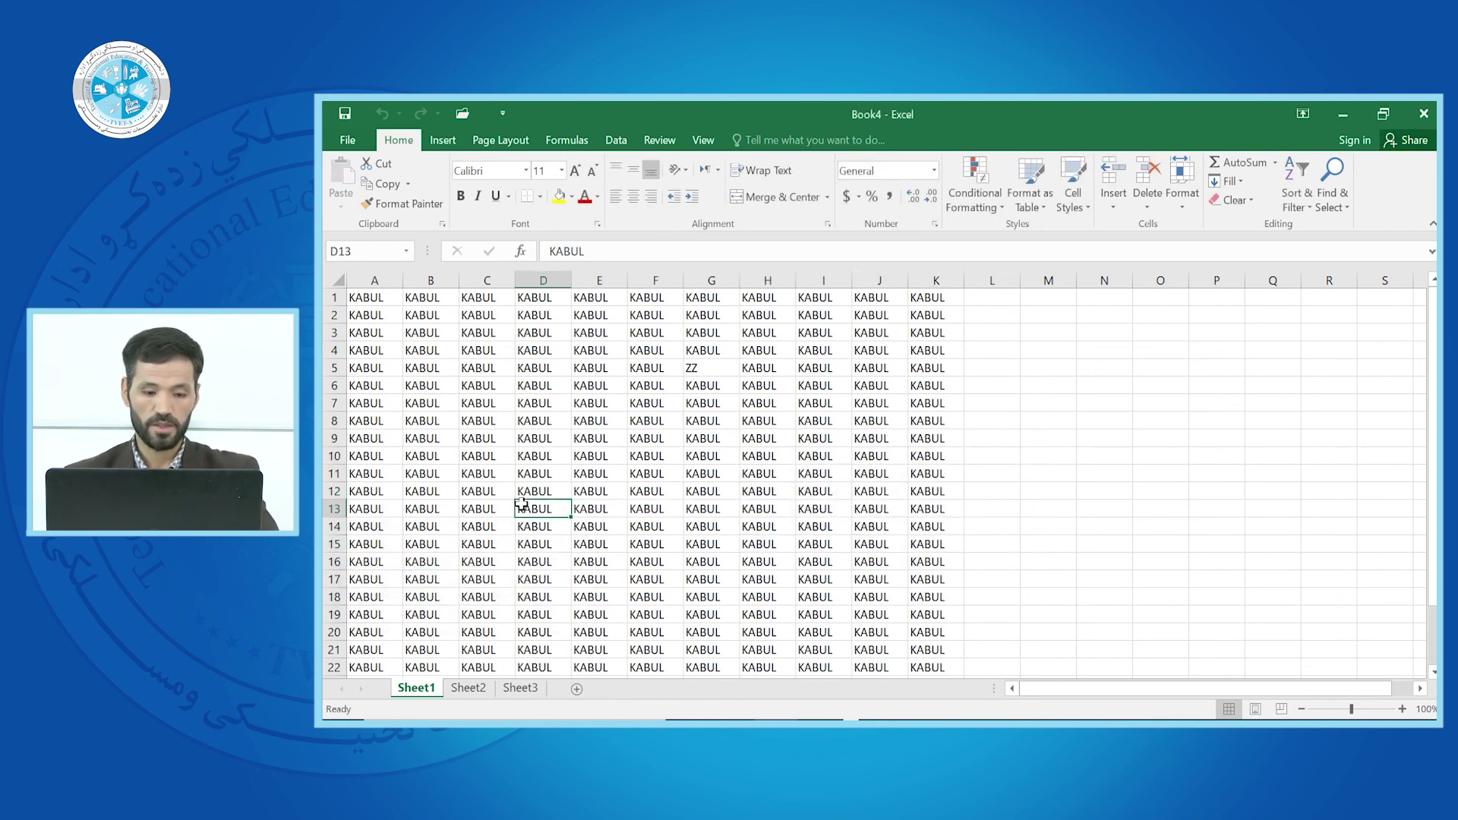
pyautogui.write('SDSDS')
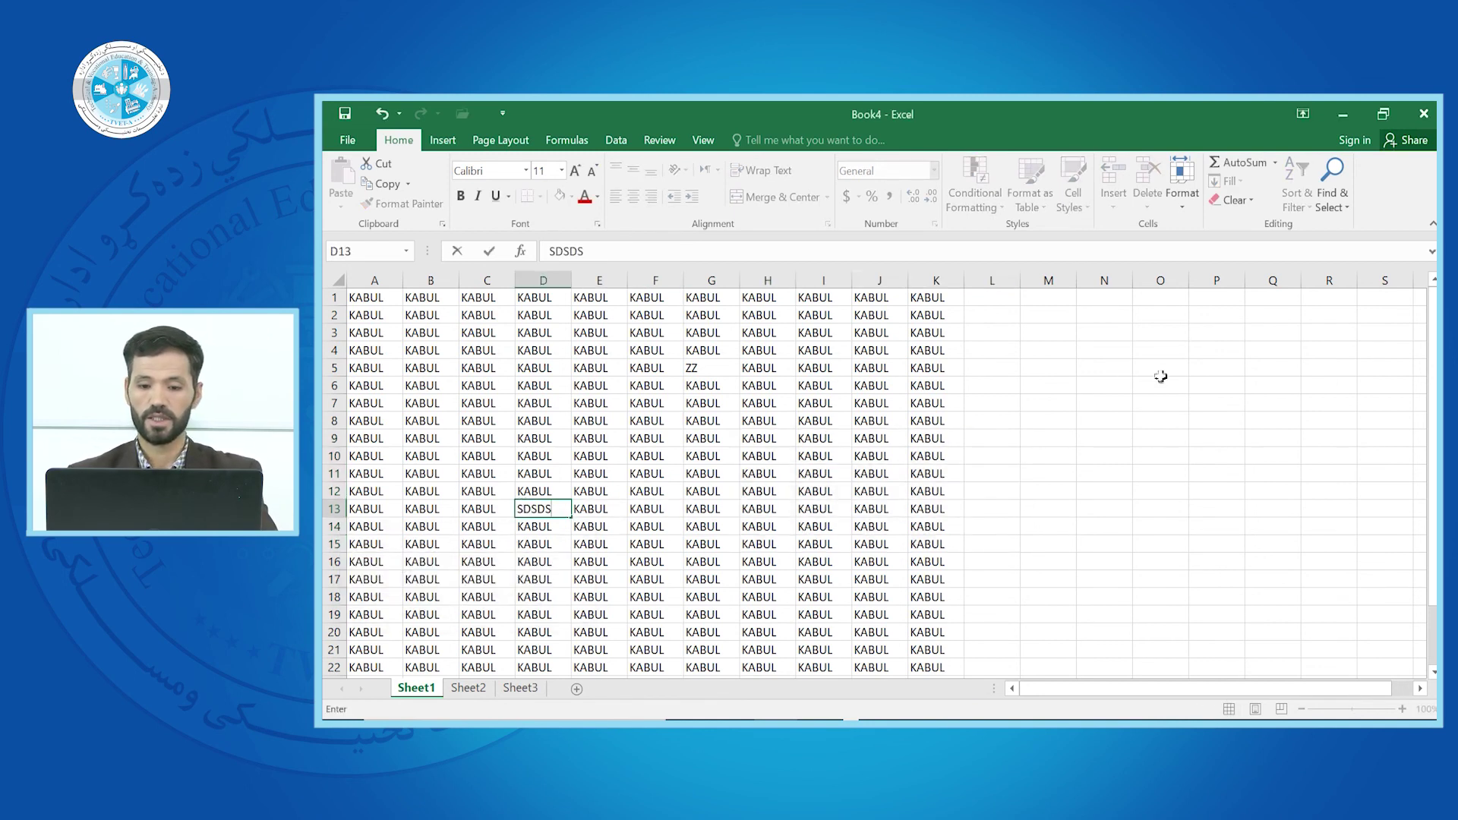
pyautogui.click(1160, 377)
pyautogui.write('X')
pyautogui.click(355, 139)
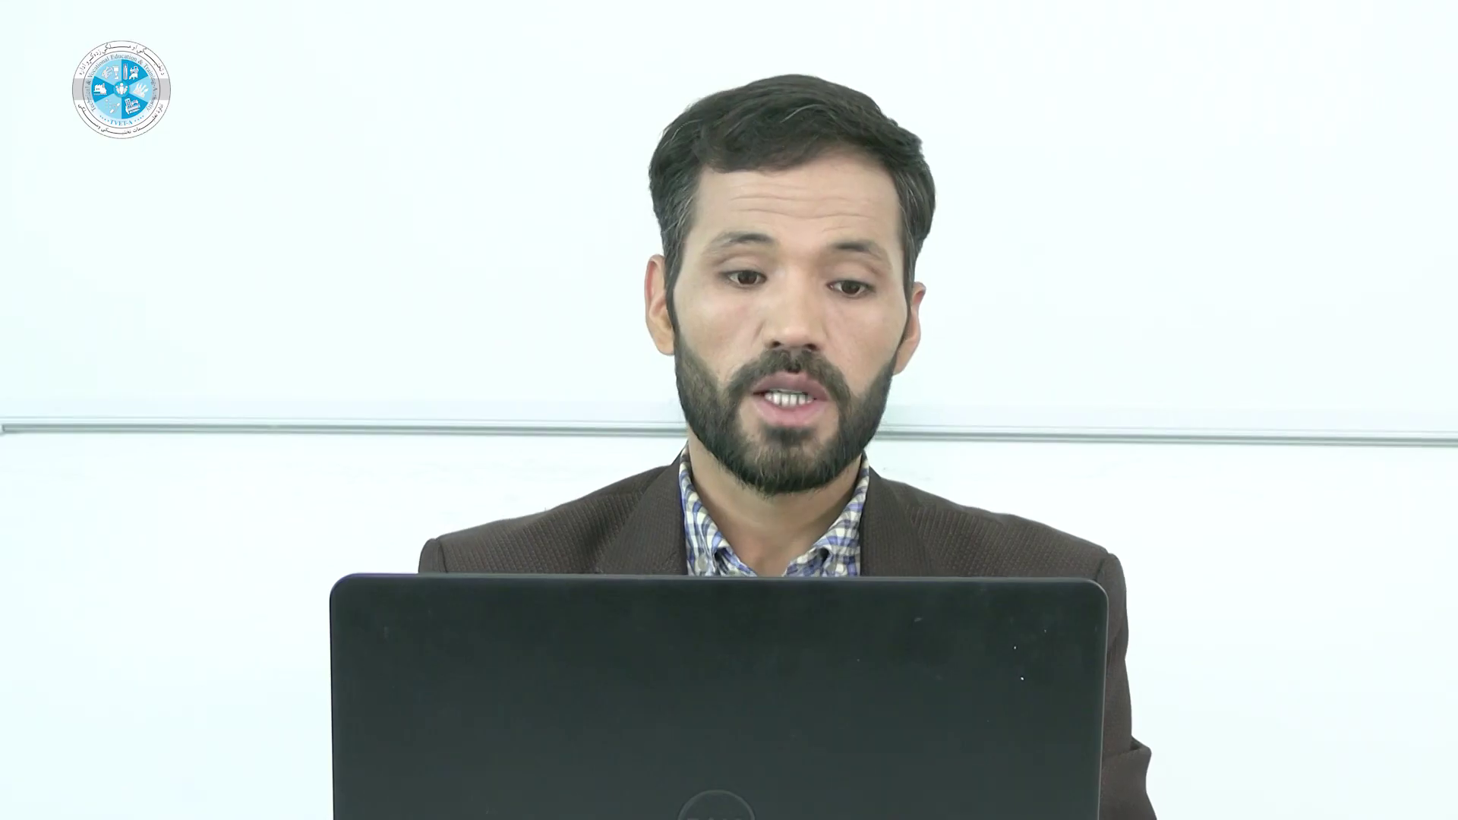